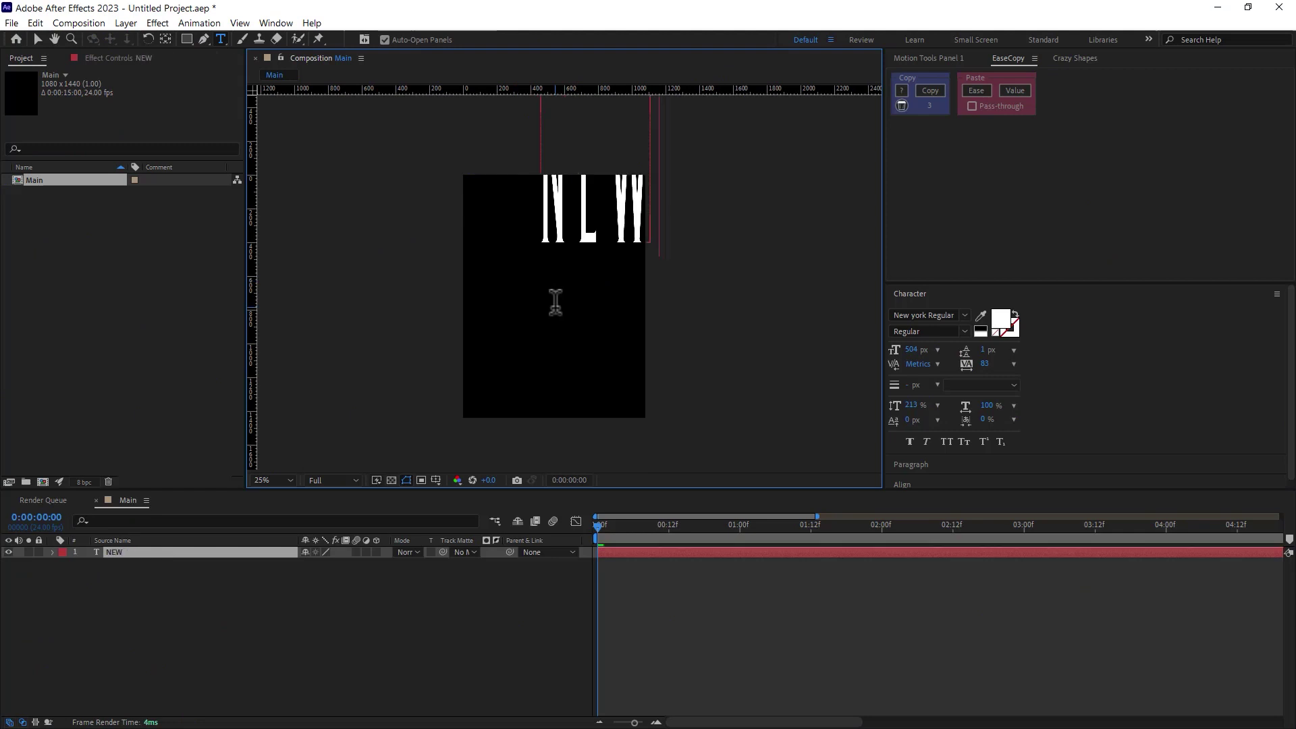
Change the font of the NEW text to the New typeface
key("ctrl+a")
left_click(965, 315)
type("new")
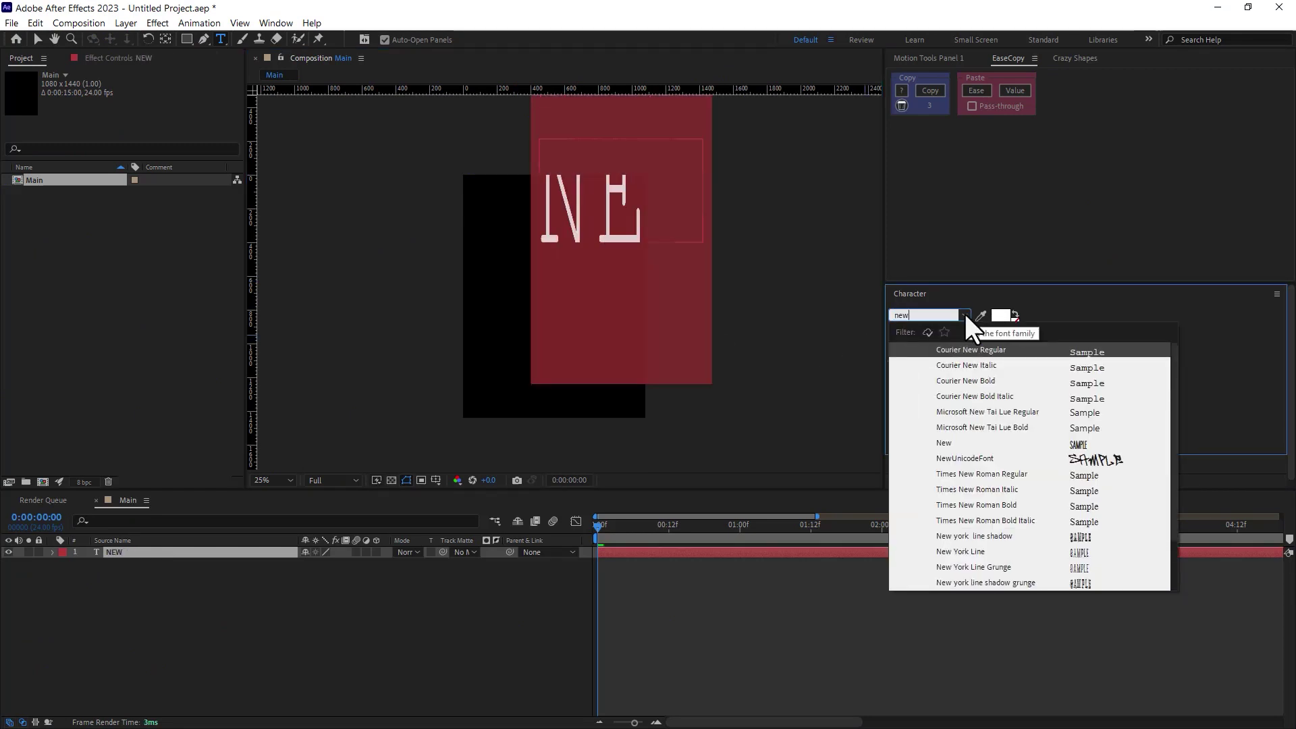
key("Down")
key("Down")
key("Down")
key("Down")
key("Down")
key("Down")
key("Return")
Set the NEW text's font size to 300 px and position it inside the composition
left_click(38, 39)
left_click_drag(570, 256, 545, 296)
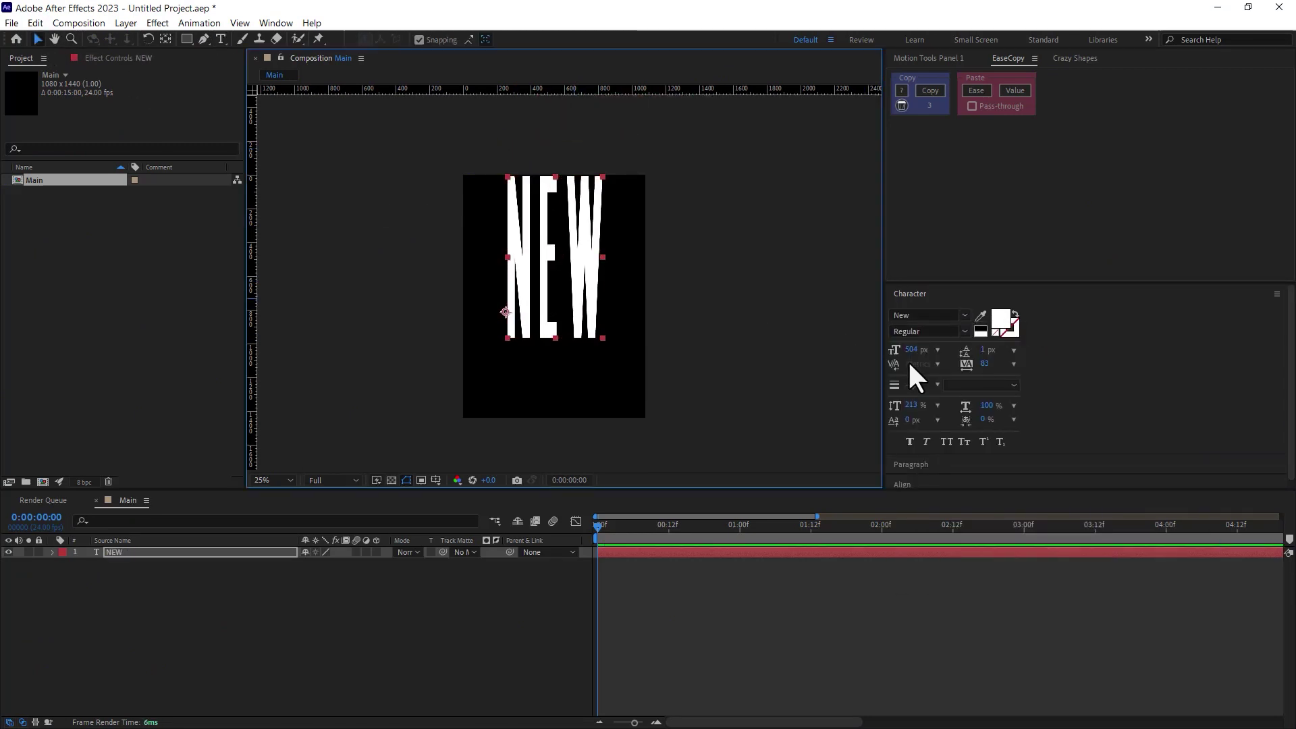
mouse_move(911, 350)
left_mouse_down()
mouse_move(593, 338)
mouse_move(932, 351)
mouse_move(916, 350)
left_mouse_up()
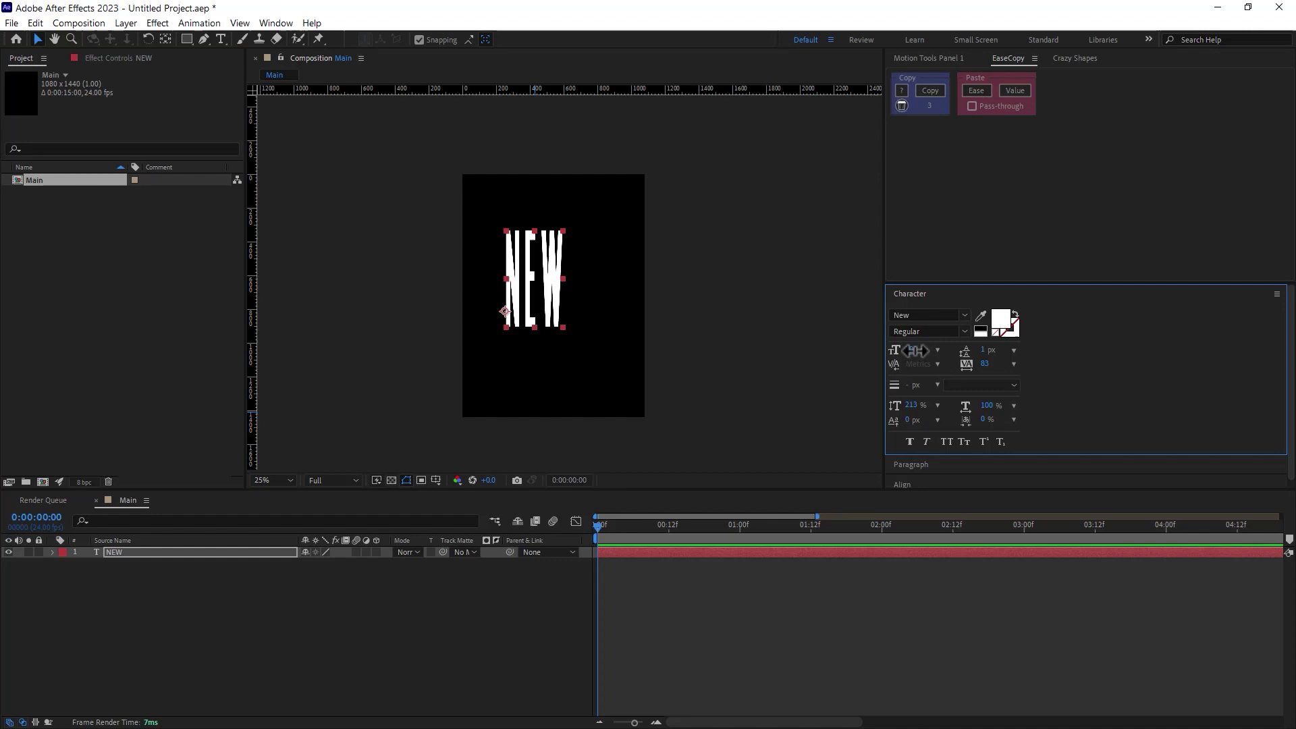
left_click_drag(515, 316, 518, 360)
Duplicate the NEW text layer and change the copy's text to YORK
left_click(207, 553)
key("ctrl+d")
double_click(206, 553)
type("YORK")
Position the YORK text below NEW, nudging it left to centre it under the word
left_click(38, 39)
left_click(114, 564)
left_click(113, 554)
key("Left")
key("Left")
key("Left")
left_click(270, 628)
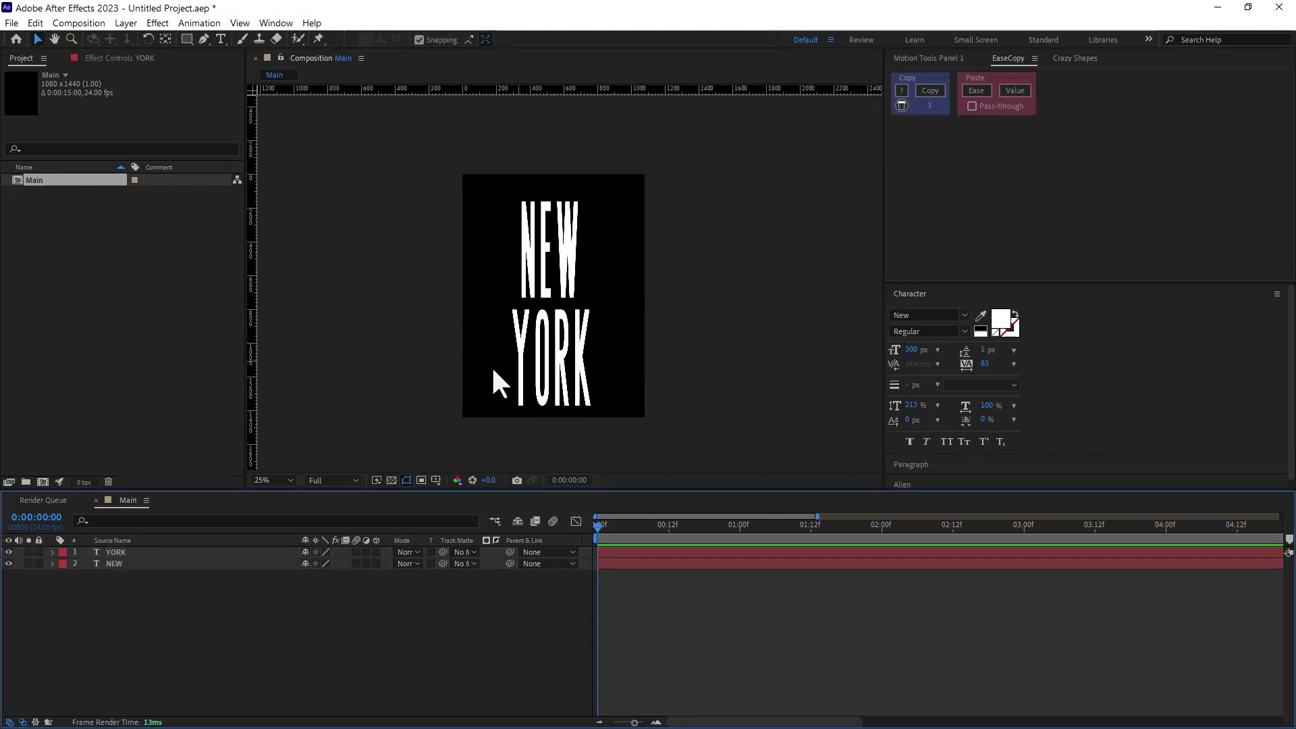
Move the NEW text slightly up to widen the gap between it and YORK
scroll(493, 369, "up", 2)
left_click_drag(518, 221, 528, 302)
left_click_drag(528, 302, 528, 281)
scroll(530, 282, "down", 2)
Add two horizontal guides, one through the middle of YORK and one through the middle of NEW
left_click(611, 665)
left_click_drag(508, 90, 508, 203)
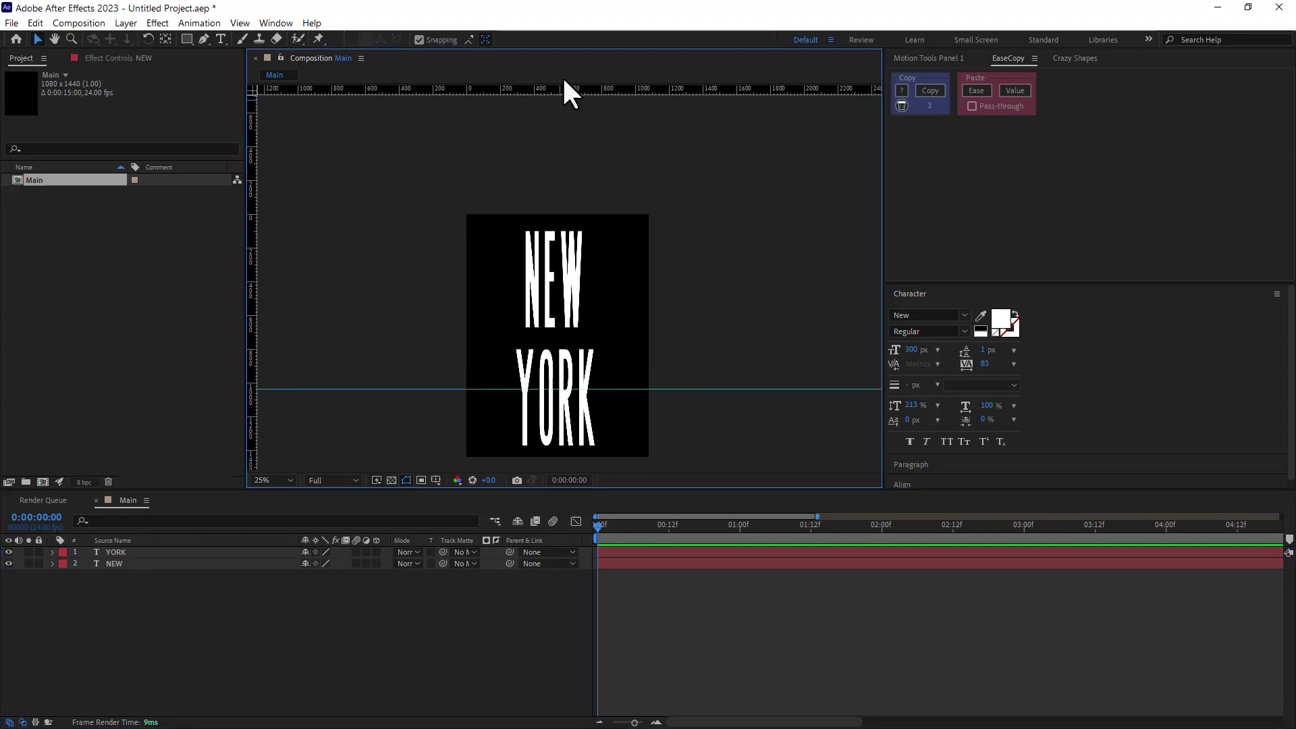
left_click(420, 606)
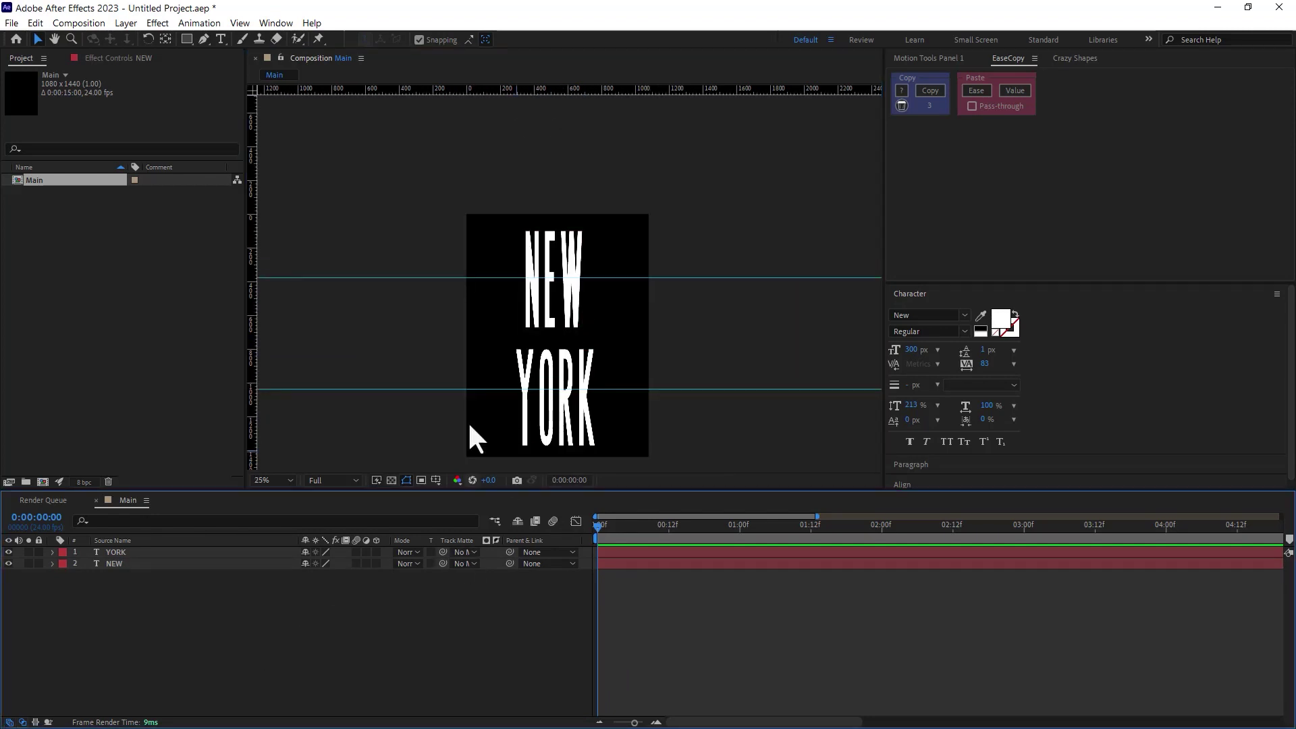
Create a shape outlines layer from the NEW text
right_click(124, 565)
mouse_move(164, 441)
left_click(364, 454)
Add path keyframes to all letters of the NEW outlines at the first frame with Crazy Shapes
left_click(1075, 59)
left_click(931, 131)
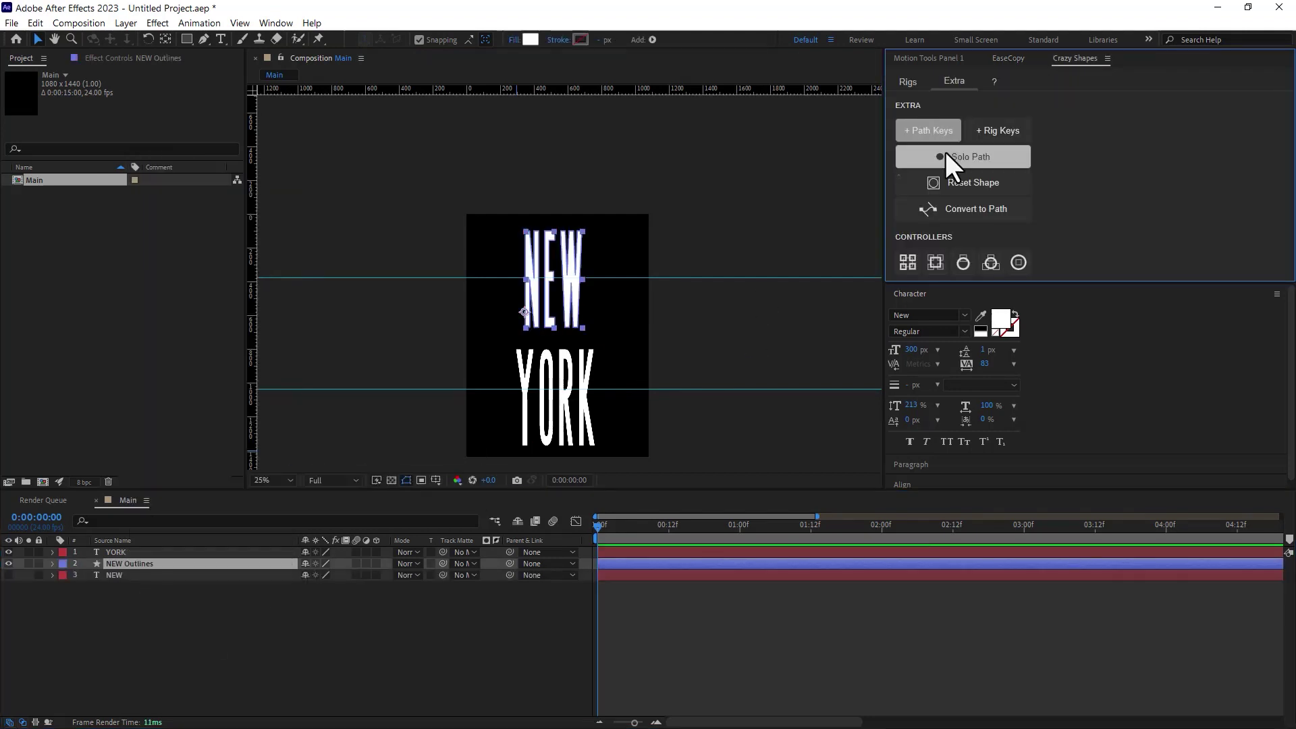
scroll(491, 367, "up", 2)
scroll(513, 379, "down", 2)
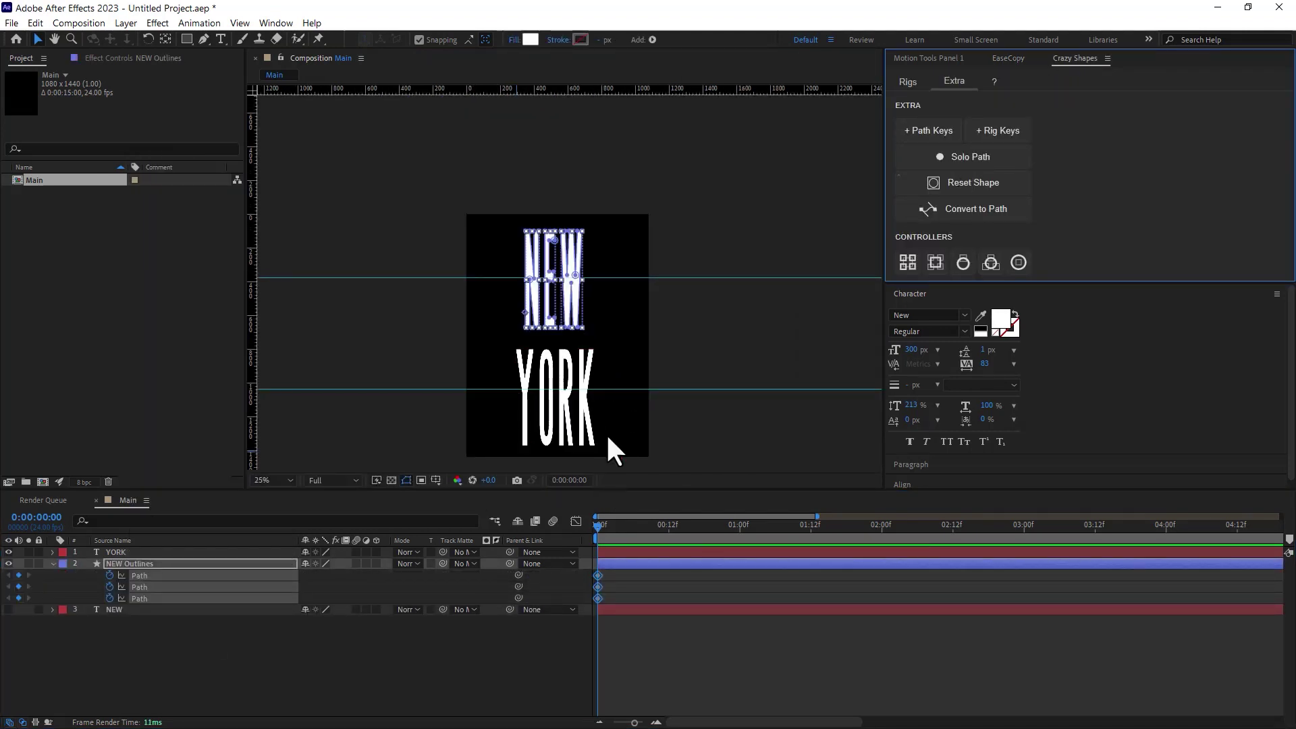
Add further keyframes for all three NEW paths at 12 frames and at 1 second
mouse_move(601, 526)
left_mouse_down()
mouse_move(668, 525)
mouse_move(598, 527)
left_mouse_up()
left_click(18, 576)
left_click(18, 587)
At the first frame, stretch the NEW letters by moving their lower points down to the lower guide
scroll(569, 284, "up", 2)
left_click_drag(569, 284, 569, 257)
left_click_drag(405, 220, 690, 382)
key("ctrl+t")
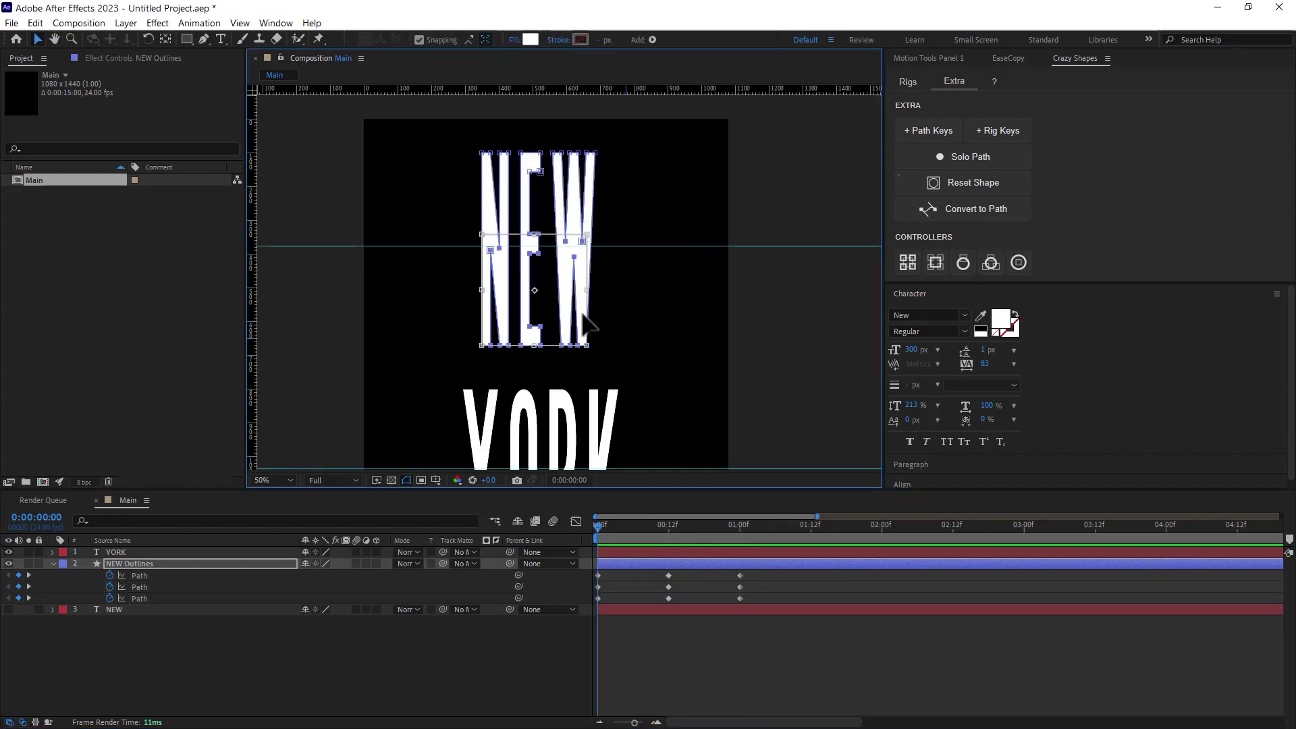
left_click_drag(537, 234, 535, 145)
left_click_drag(533, 149, 593, 294)
Solo the NEW outlines layer and go to the 12-frame mark
left_click(29, 564)
left_click(202, 655)
left_click_drag(598, 526, 668, 526)
Try to nudge the lower points of NEW upward at 12 frames, then restore the original path keyframes
left_click_drag(435, 147, 709, 348)
key("ctrl+t")
key("shift+Up")
key("shift+Up")
key("shift+Up")
key("shift+Up")
key("shift+Up")
key("shift+Up")
key("shift+Up")
key("shift+Up")
key("shift+Up")
key("shift+Up")
key("shift+Up")
key("shift+Up")
key("shift+Up")
key("shift+Up")
key("shift+Up")
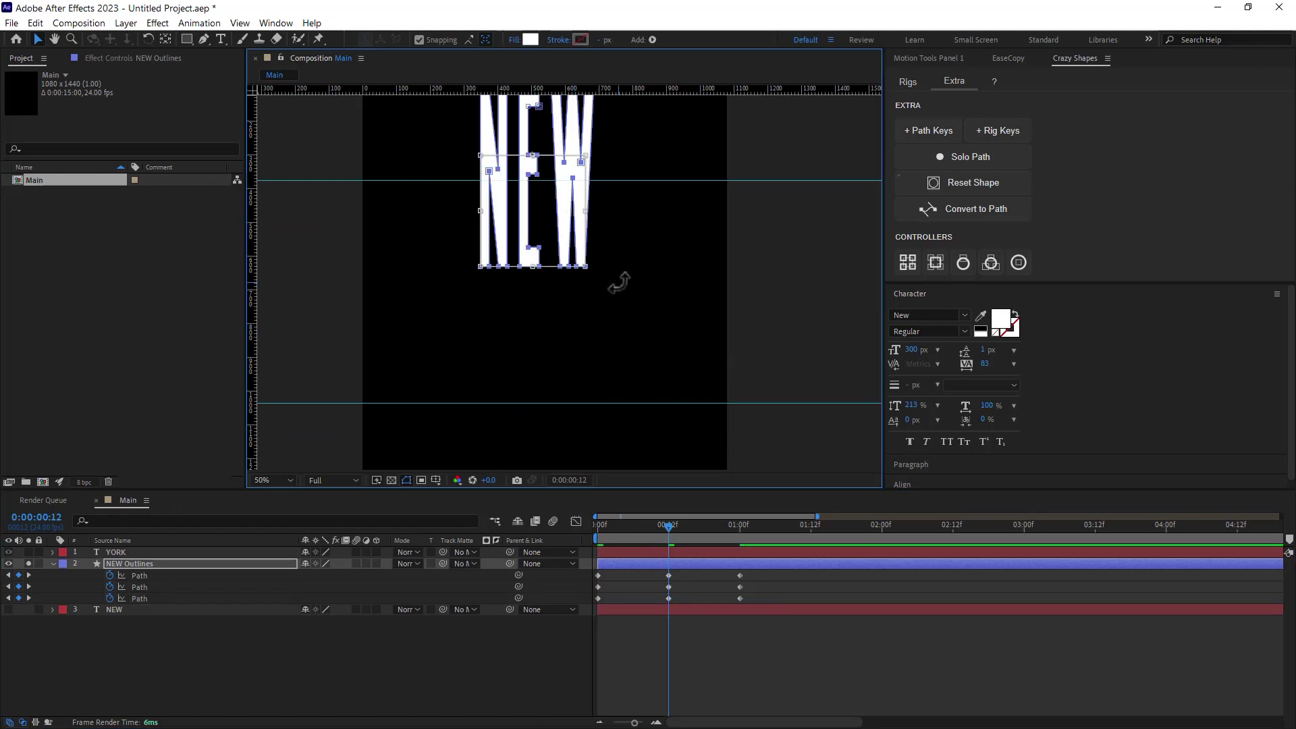
left_click_drag(619, 283, 624, 379)
left_click(668, 599)
key("Delete")
left_click_drag(753, 606, 728, 570)
key("ctrl+v")
left_click(309, 696)
left_click(202, 565)
Try to raise the lower points of NEW by dragging them upward at 12 frames, undoing each attempt
left_click_drag(442, 237, 641, 415)
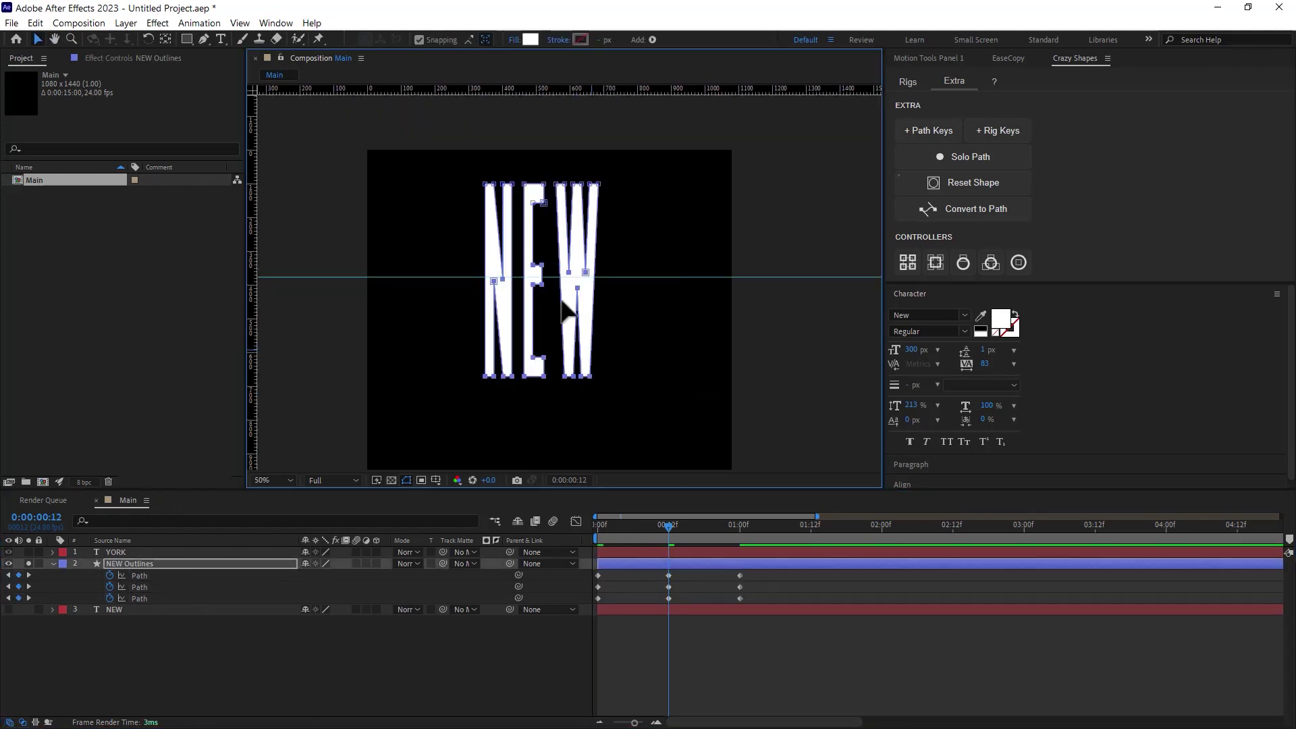
left_click_drag(559, 372, 561, 284)
key("ctrl+z")
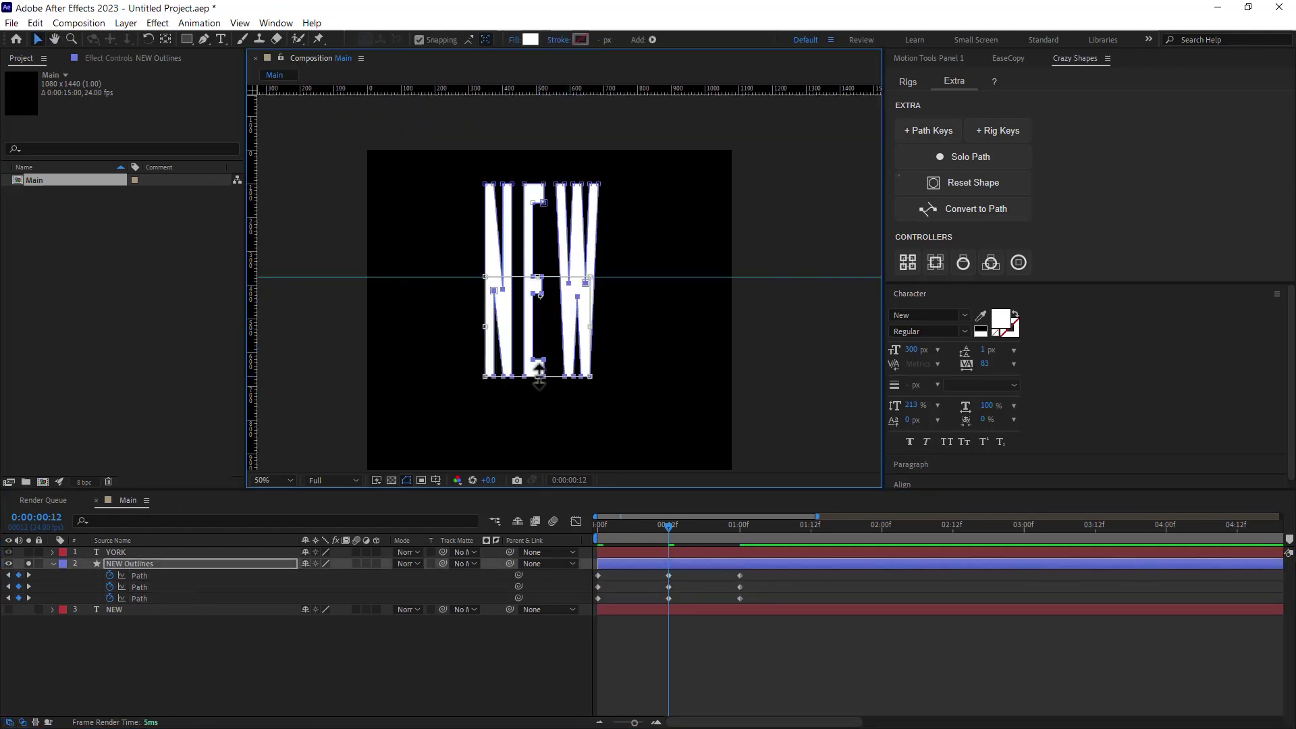
left_click_drag(537, 376, 537, 293)
key("ctrl+z")
At 12 frames, nudge the lower points of NEW up to the upper guide to shorten the letters
left_click_drag(692, 570, 645, 603)
left_click_drag(453, 260, 644, 399)
key("shift+Up")
key("shift+Up")
key("shift+Up")
key("shift+Up")
key("shift+Up")
key("shift+Up")
key("shift+Up")
key("shift+Up")
key("shift+Up")
key("shift+Up")
key("shift+Up")
key("shift+Up")
key("shift+Up")
key("shift+Up")
key("shift+Up")
key("shift+Up")
key("shift+Up")
key("shift+Up")
key("shift+Up")
key("shift+Down")
key("shift+Down")
key("shift+Down")
left_click_drag(692, 570, 643, 601)
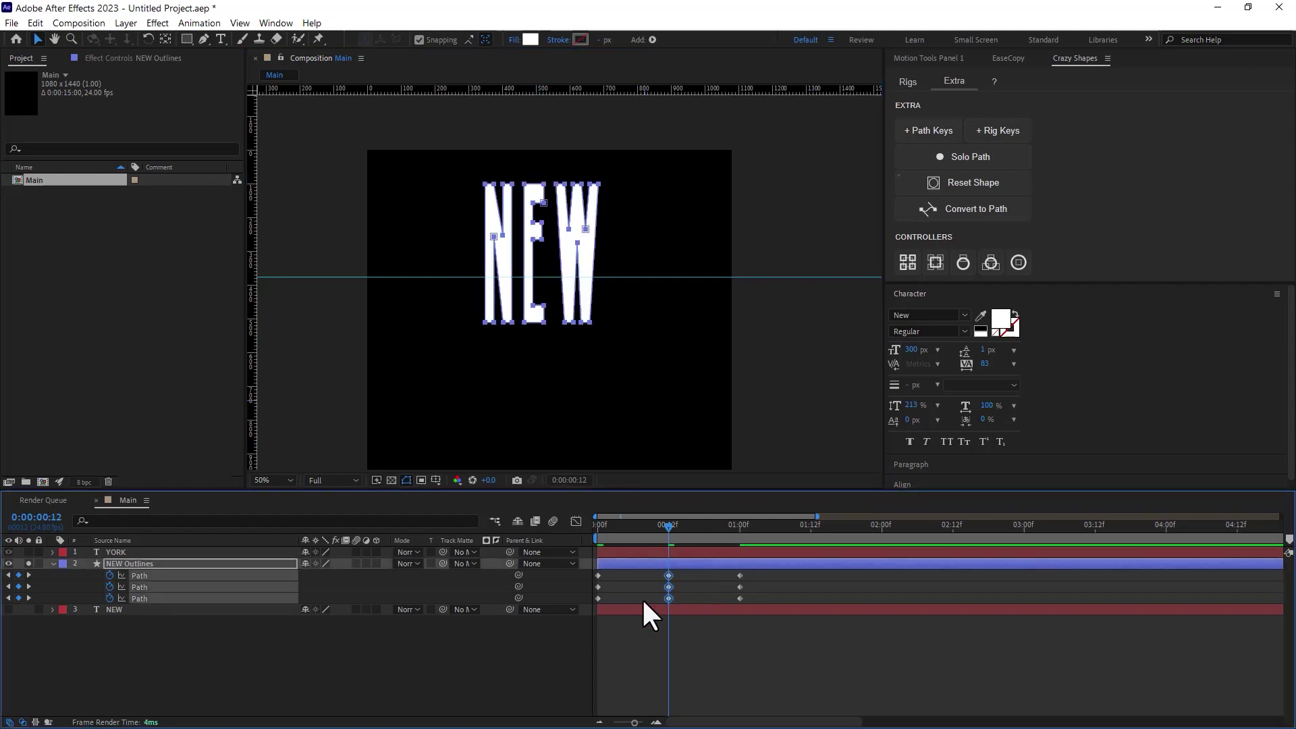
key("shift+Up")
key("shift+Up")
key("shift+Up")
key("shift+Up")
key("shift+Up")
key("shift+Up")
key("shift+Up")
key("shift+Up")
key("shift+Up")
key("shift+Up")
key("shift+Up")
key("shift+Up")
key("shift+Up")
left_click(643, 210)
left_click(690, 652)
Create YORK outlines with path keyframes at 0, 12 frames and 1 second, soloed alongside the NEW outlines
left_click_drag(669, 527, 597, 553)
scroll(651, 406, "down", 2)
left_click(28, 552)
left_click(29, 564)
left_click(28, 564)
left_click(139, 576)
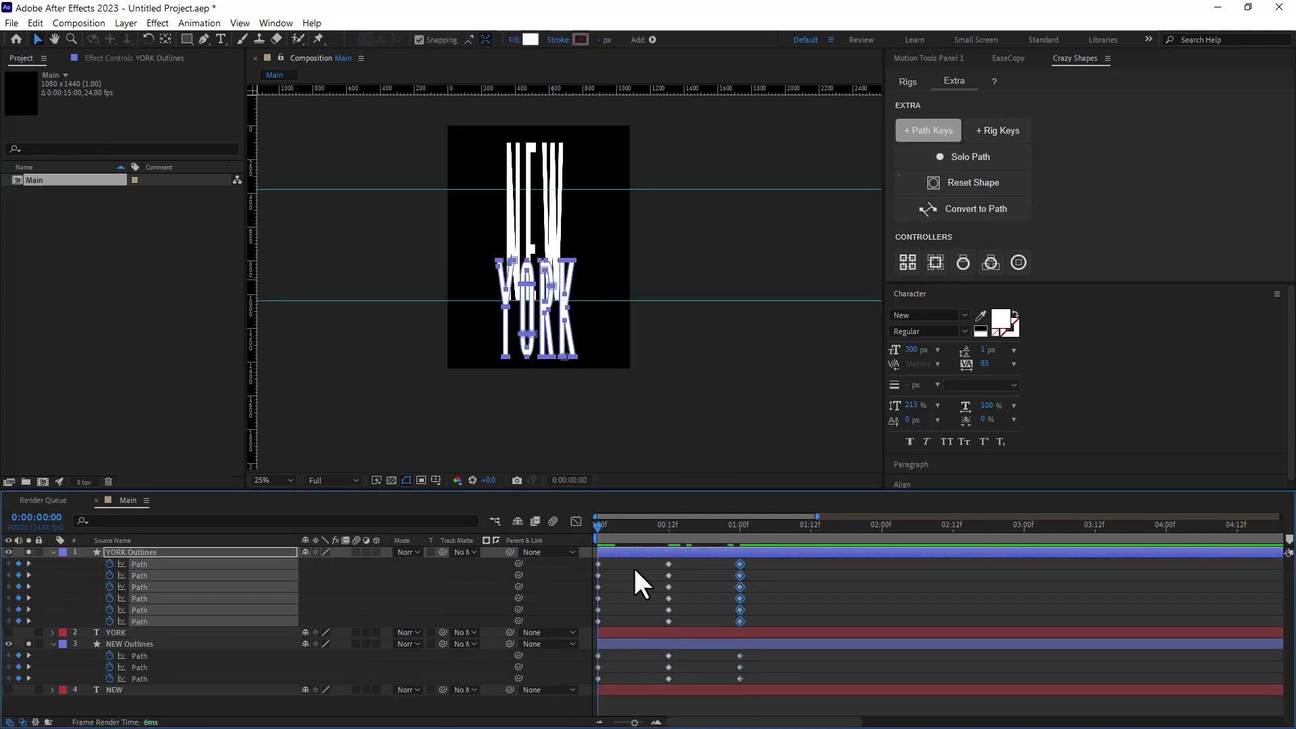
Try to nudge the upper points of YORK down at the first frame, then undo the move
scroll(517, 345, "up", 2)
left_click_drag(402, 159, 729, 287)
key("shift+Down")
key("shift+Down")
key("shift+Down")
key("shift+Down")
key("shift+Down")
key("shift+Down")
key("shift+Down")
key("shift+Down")
key("shift+Down")
key("shift+Down")
key("shift+Down")
key("ctrl+z")
left_click(570, 579)
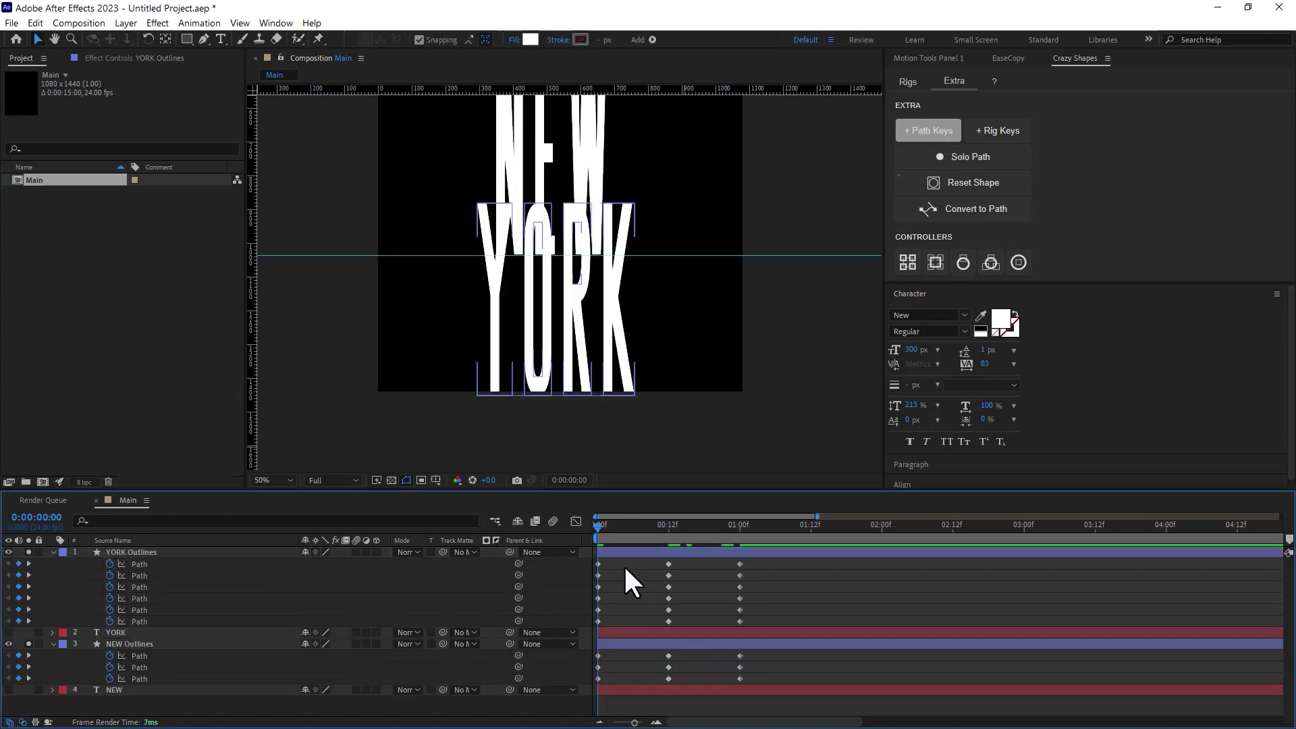
At the first frame, shorten YORK by lowering its upper points to the lower guide
left_click_drag(399, 180, 740, 349)
left_click(583, 574)
scroll(625, 405, "down", 2)
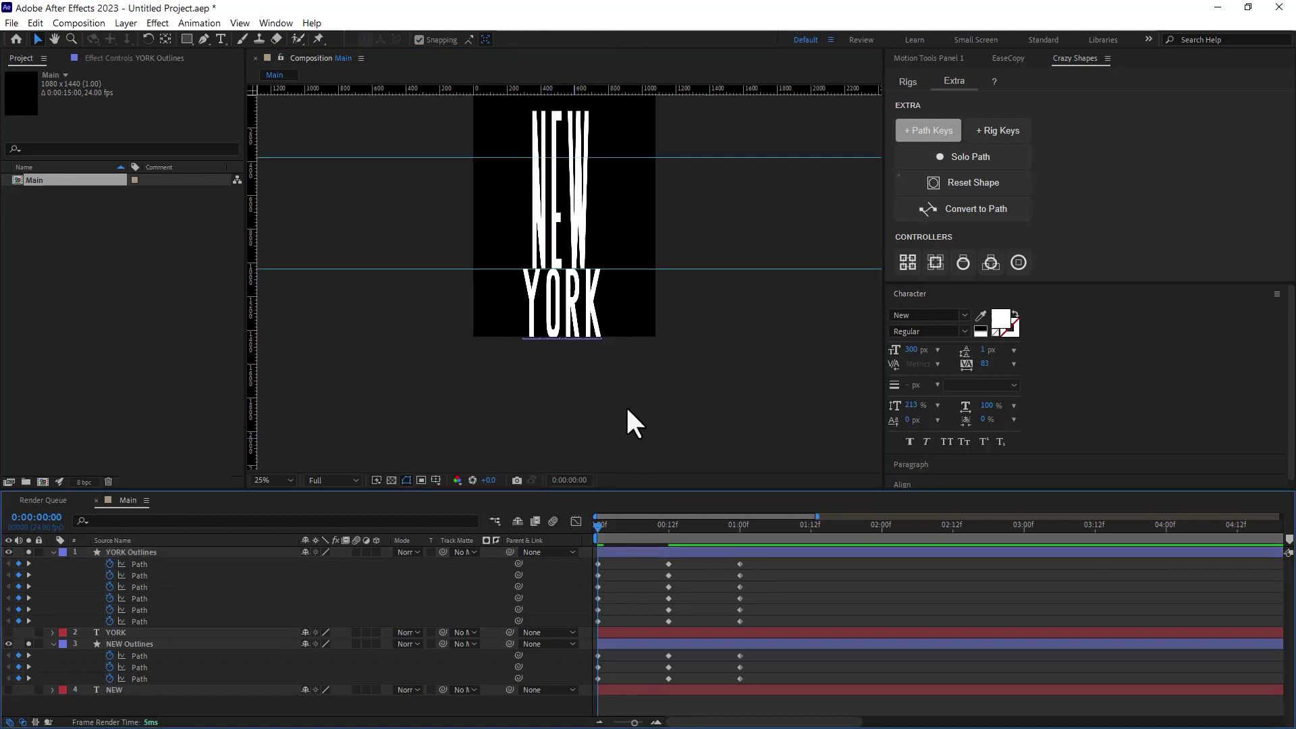
At 12 frames, stretch YORK by raising its upper points to the upper guide, then go to 1 second
left_click(669, 527)
left_click_drag(486, 199, 639, 307)
key("ctrl+t")
left_click_drag(564, 227, 570, 160)
left_click(736, 574)
scroll(564, 270, "down", 1)
left_click(739, 526)
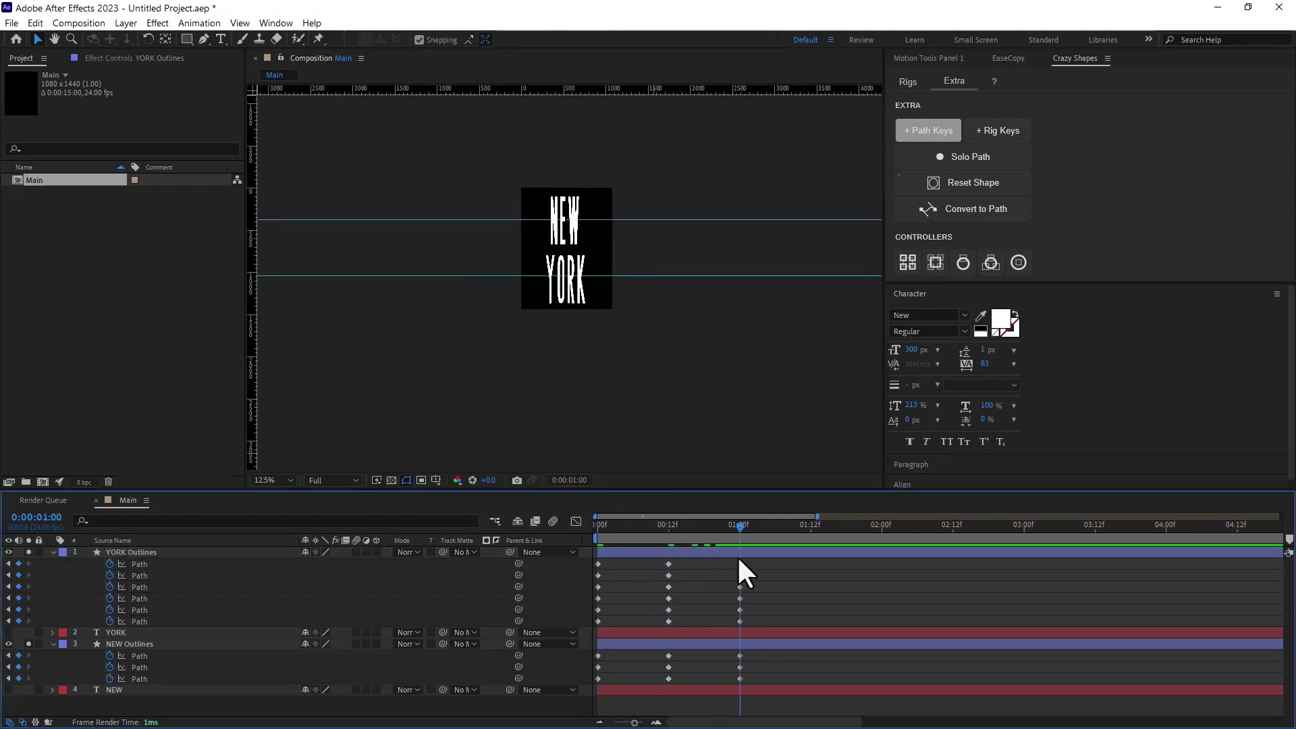
At 1 second, shorten YORK by lowering its upper points to the lower guide
scroll(564, 270, "up", 1)
left_click_drag(486, 214, 638, 331)
key("ctrl+t")
left_click_drag(562, 228, 562, 268)
left_click(760, 503)
Copy the first path keyframes of NEW Outlines to 1 second and play back the animation
left_click_drag(609, 683, 594, 651)
key("ctrl+c")
key("ctrl+v")
left_click(526, 569)
key("space")
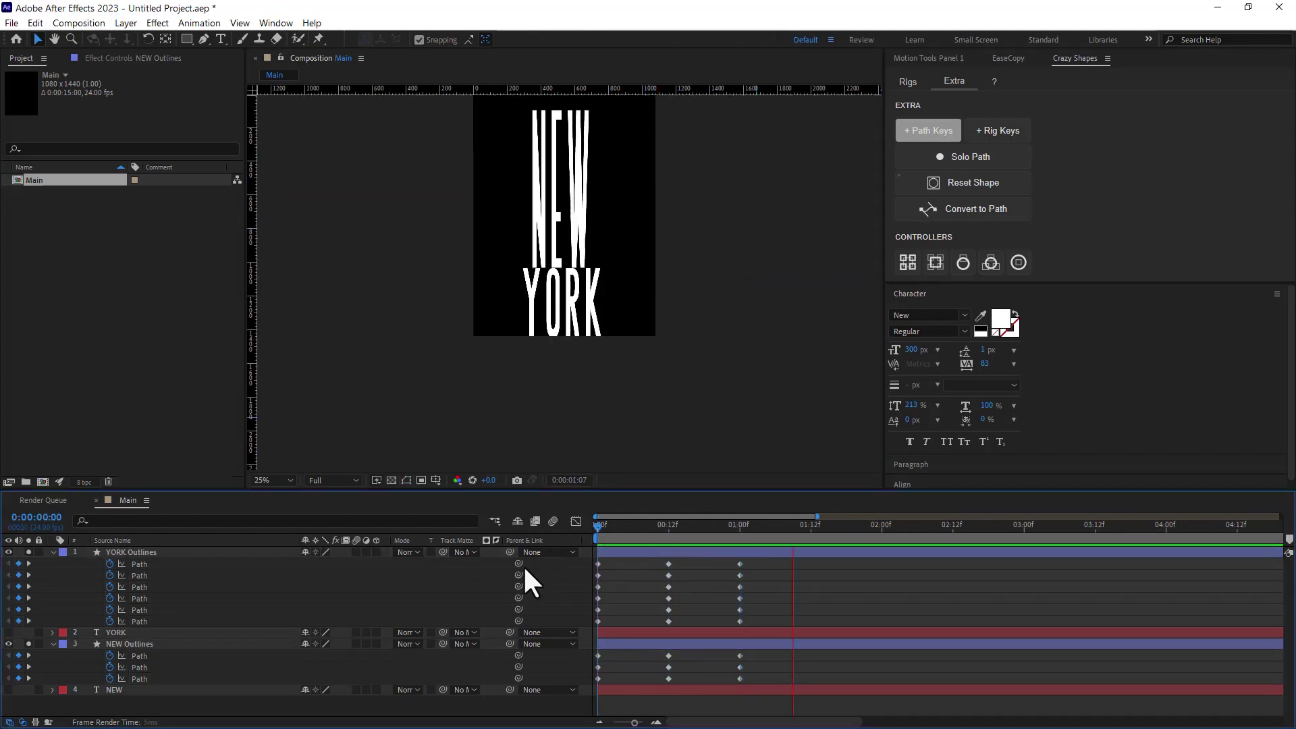
At the first frame, nudge the N of NEW so its base lines up with the lower guide
scroll(540, 272, "up", 2)
left_click_drag(541, 271, 519, 414)
scroll(519, 414, "down", 2)
left_click(135, 577)
scroll(540, 405, "up", 2)
left_click(597, 656)
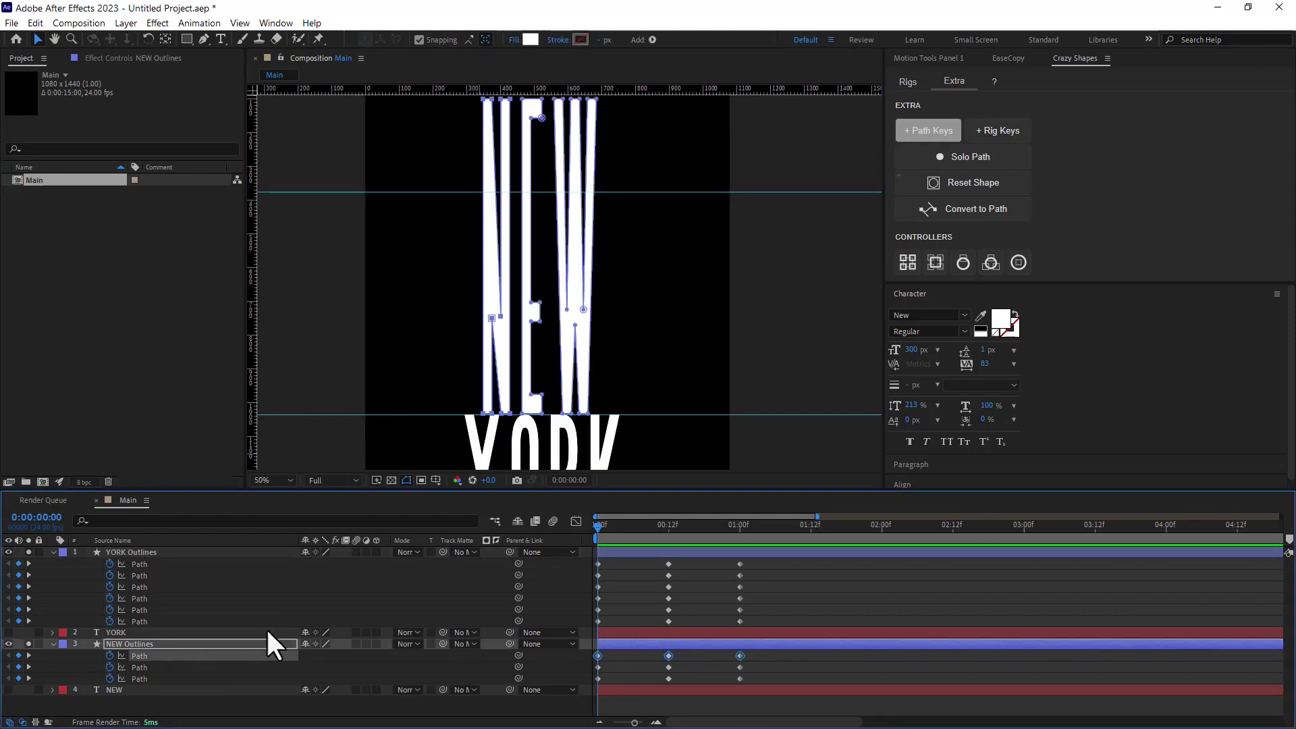
key("shift+Left")
key("shift+Left")
At 12 frames, nudge the N of NEW so its base meets the upper guide
left_click(628, 671)
key("k")
left_click(669, 657)
scroll(493, 256, "up", 1)
left_click_drag(493, 255, 486, 422)
left_click(393, 295)
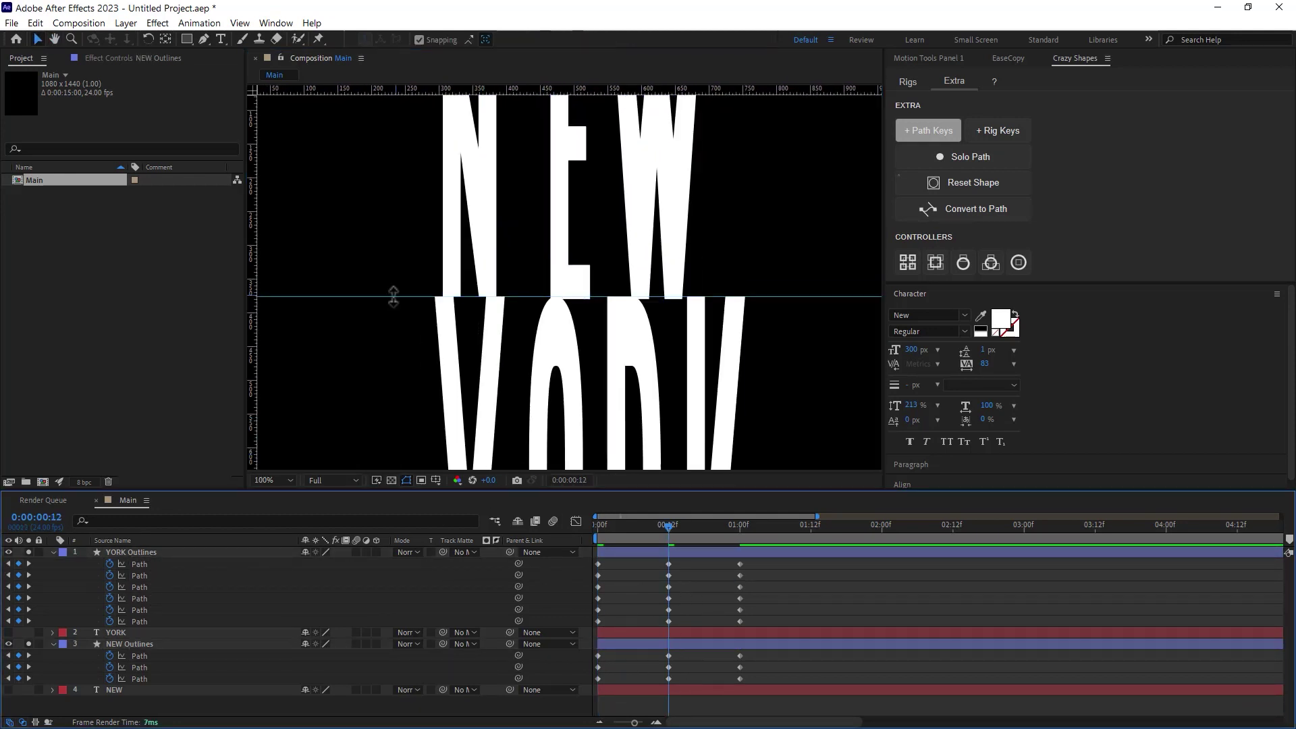
Compare how the letters of NEW meet YORK and the guides at the first frame and at 12 frames
left_click_drag(668, 527, 598, 527)
left_click_drag(538, 324, 524, 399)
left_click_drag(598, 527, 669, 526)
left_click_drag(574, 378, 592, 329)
scroll(516, 365, "down", 2)
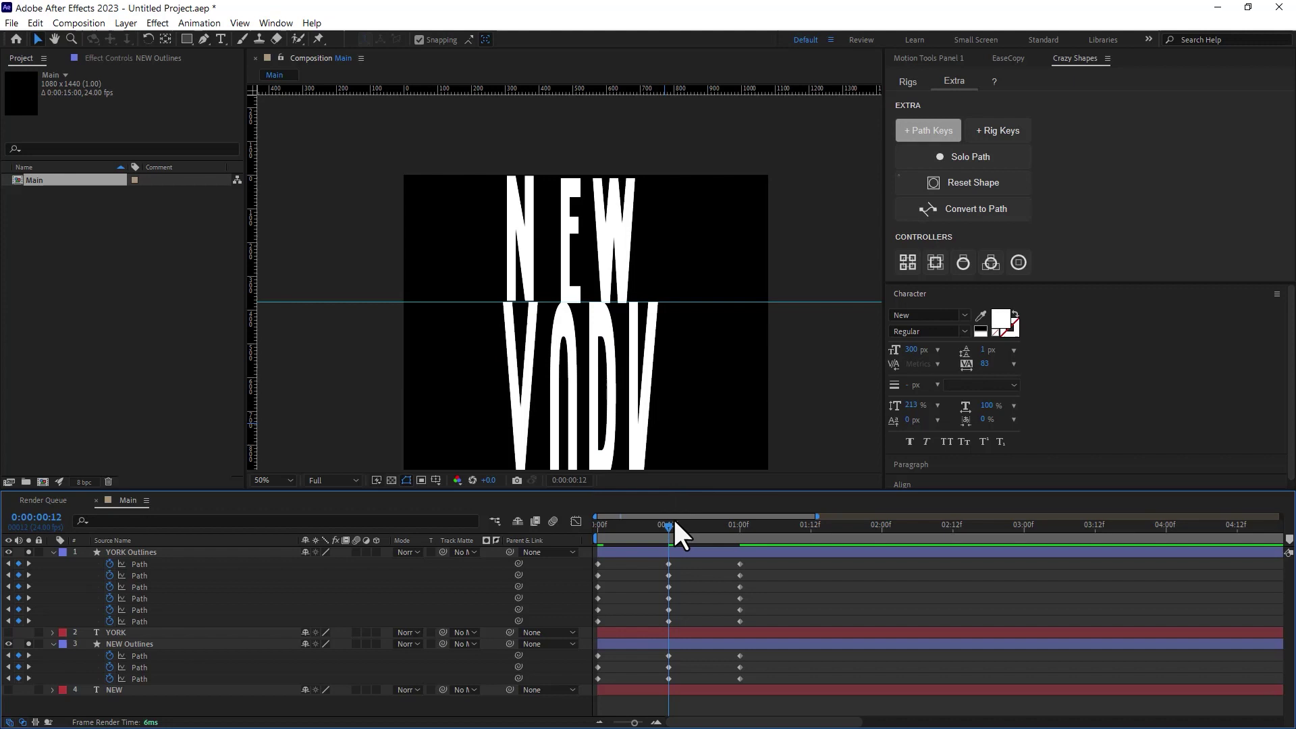
left_click(597, 349)
mouse_move(669, 526)
left_mouse_down()
mouse_move(740, 527)
mouse_move(597, 527)
mouse_move(669, 527)
left_mouse_up()
scroll(570, 284, "up", 1)
Nudge the E of NEW into line with the lower guide at the first frame
left_click(597, 667)
key("shift+Left")
key("shift+Left")
scroll(569, 284, "down", 1)
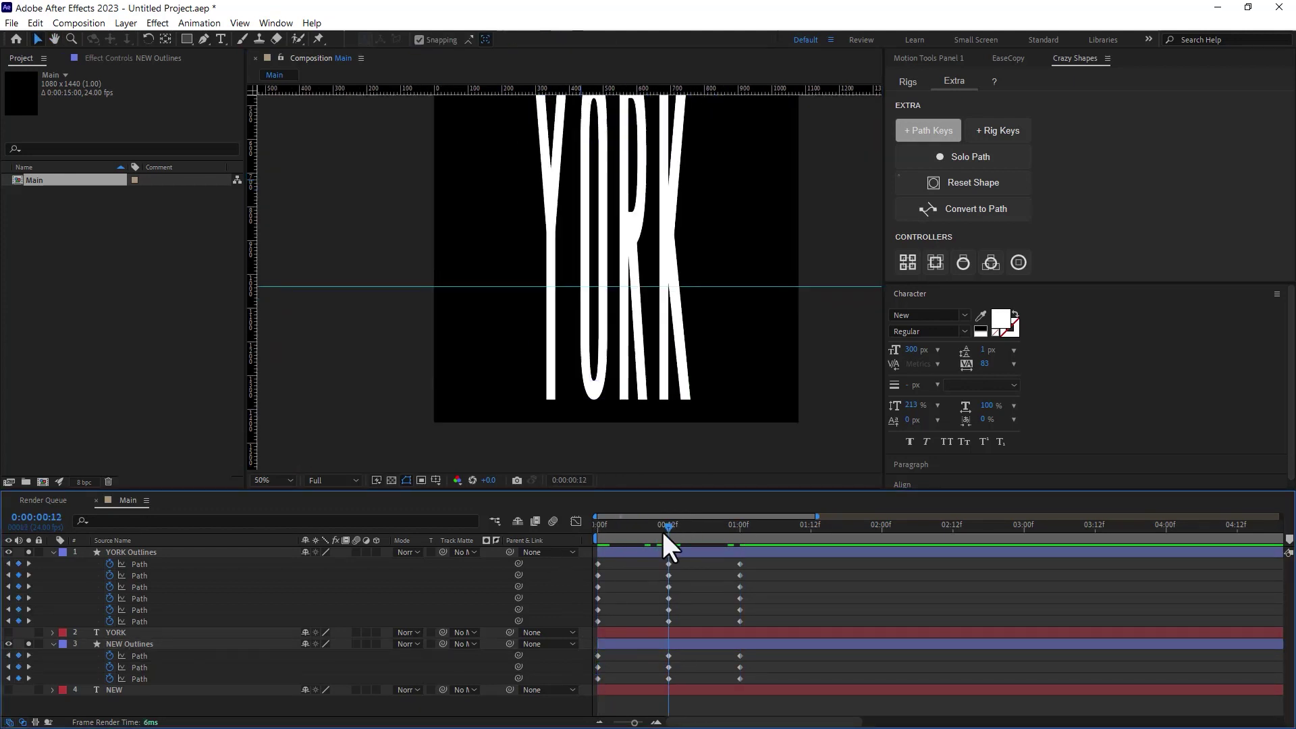
left_click_drag(556, 136, 579, 394)
Nudge the E of NEW at 12 frames so its base lines up with the upper guide
left_click(668, 667)
scroll(579, 393, "up", 1)
key("shift+Left")
key("shift+Down")
left_click(675, 705)
scroll(703, 419, "up", 1)
left_click_drag(703, 419, 596, 434)
left_click(668, 667)
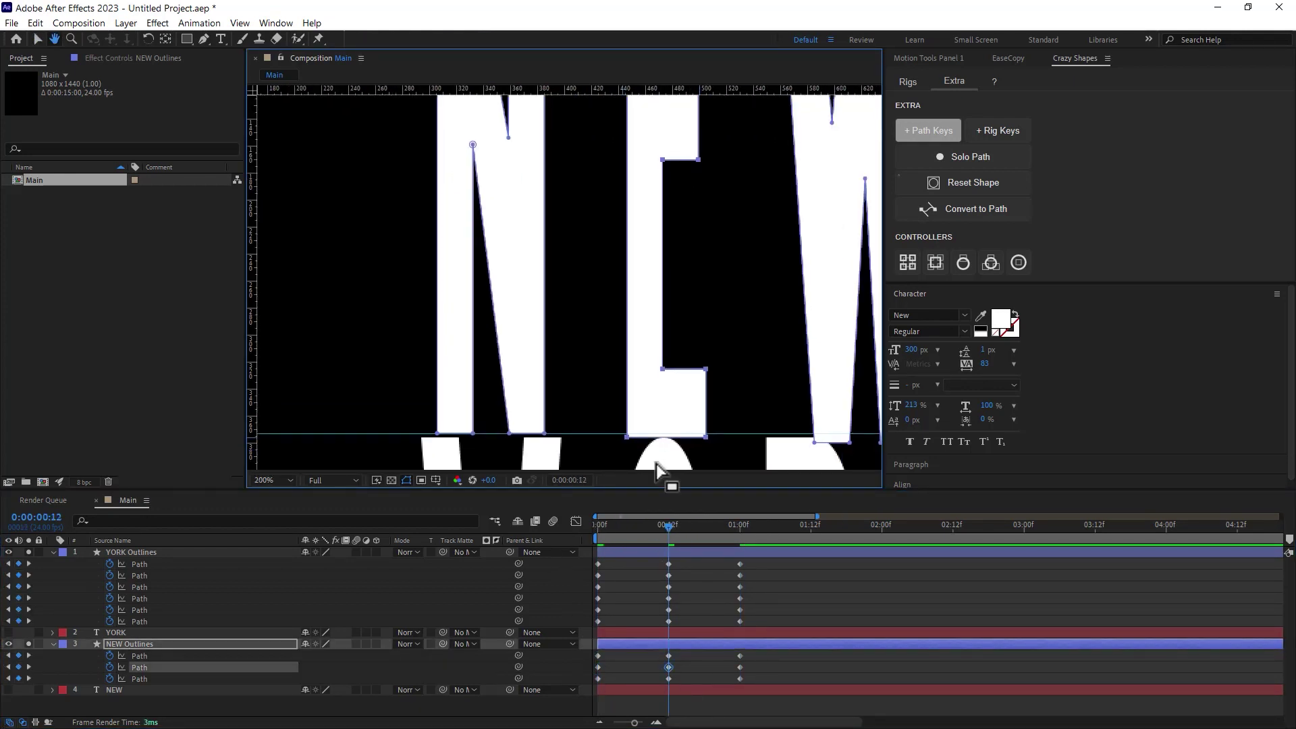
Check the E of NEW against the lower guide at 1 second
scroll(655, 426, "down", 1)
left_click_drag(668, 527, 740, 527)
left_click(597, 667)
left_click_drag(609, 442, 586, 116)
Nudge the W of NEW into line with the lower guide at the first frame and 1 second, and play back the animation
left_click_drag(740, 526, 598, 527)
left_click(598, 679)
left_click_drag(639, 373, 576, 307)
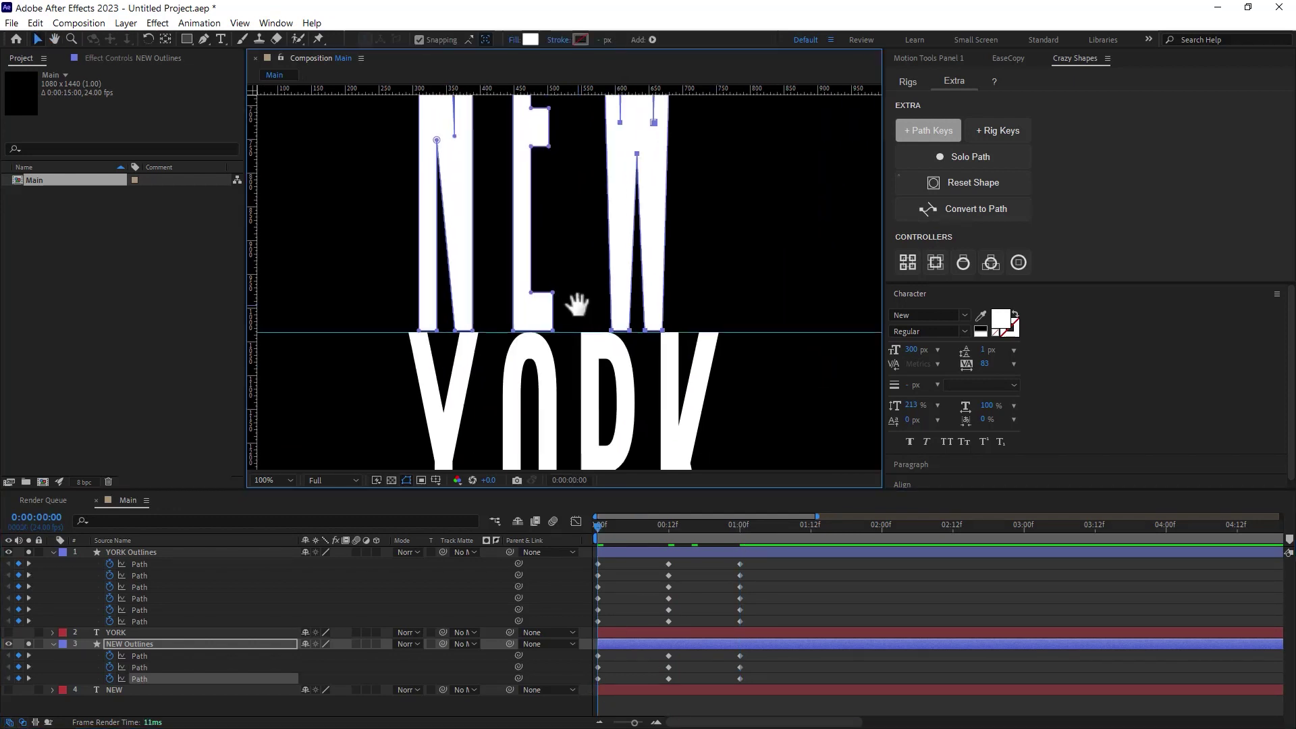
left_click_drag(598, 527, 740, 527)
key("Up")
key("Up")
key("Up")
key("Up")
key("Up")
key("Up")
key("Up")
key("Right")
key("Right")
key("Right")
key("Right")
key("Right")
scroll(694, 368, "down", 2)
key("space")
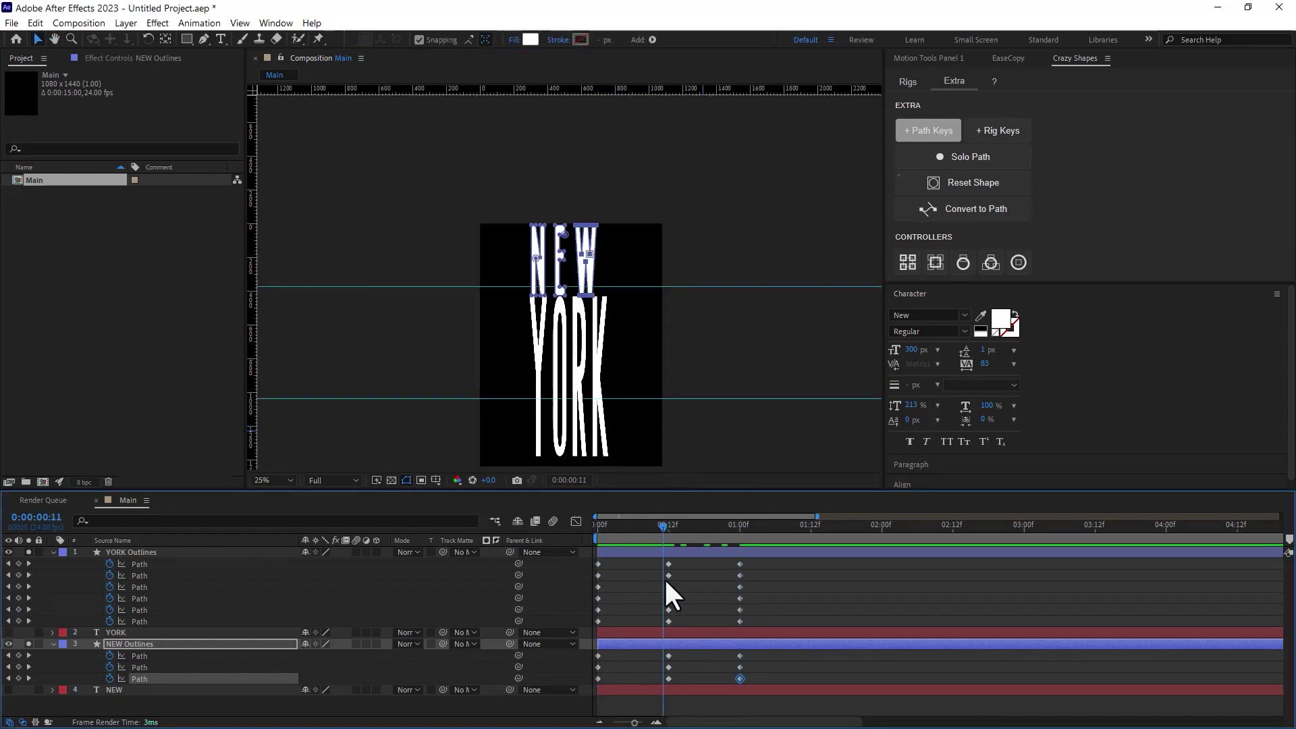
Strengthen the easing of the first YORK path in the speed graph, giving each segment a sharp peak, and play back the result
left_click(624, 552)
key("shift+F3")
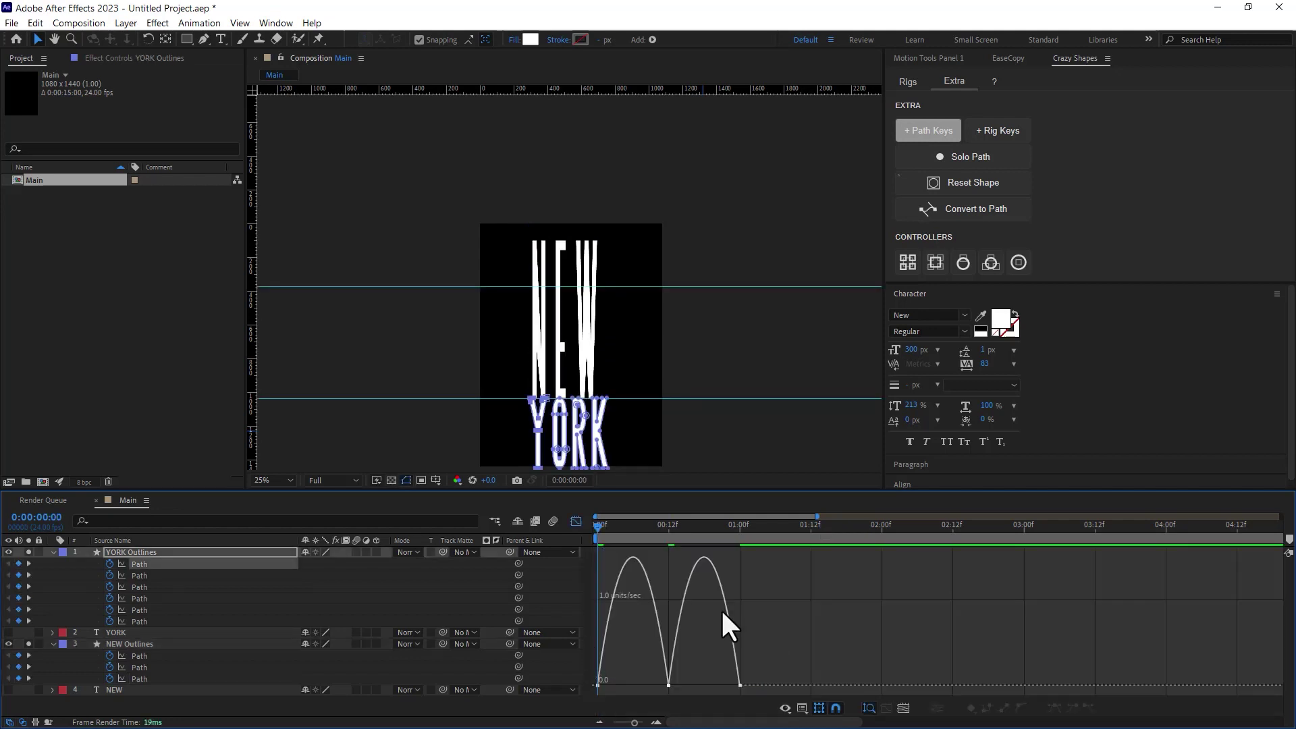
left_click_drag(657, 685, 628, 685)
left_click_drag(610, 685, 634, 685)
left_click_drag(681, 685, 700, 688)
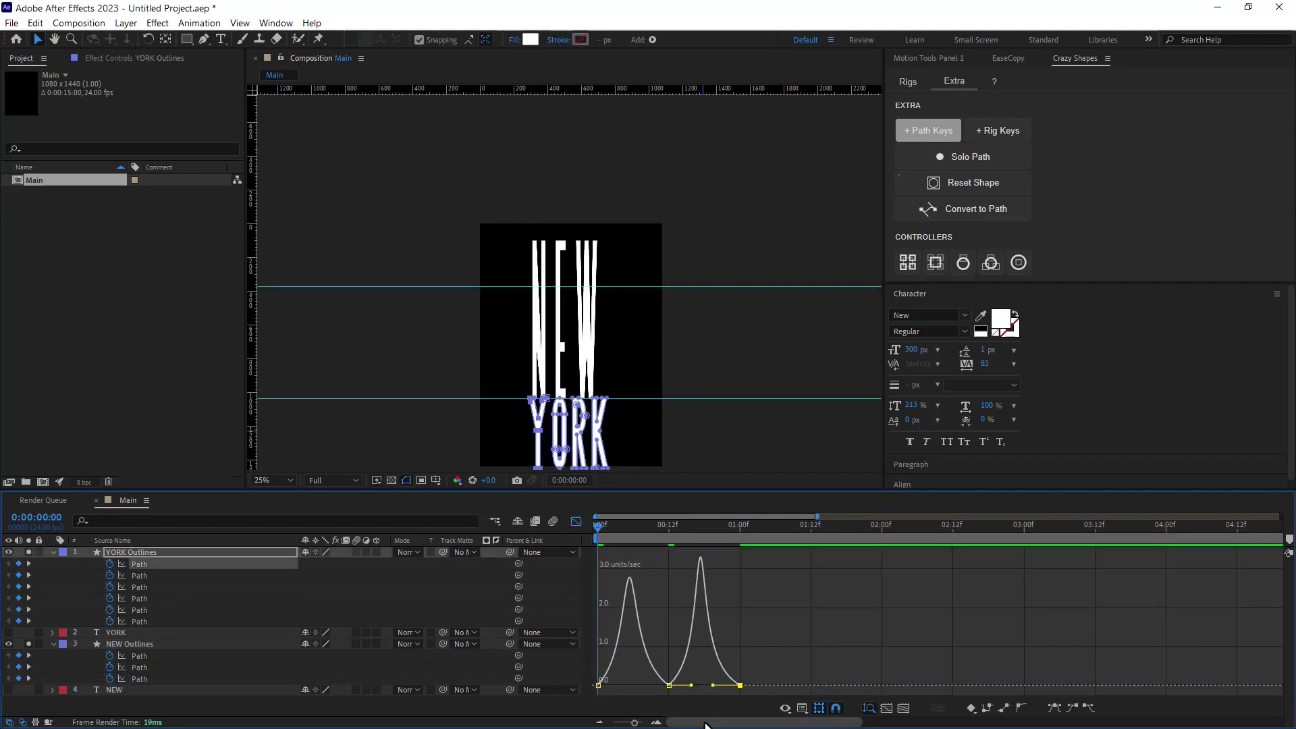
key("shift+F3")
key("space")
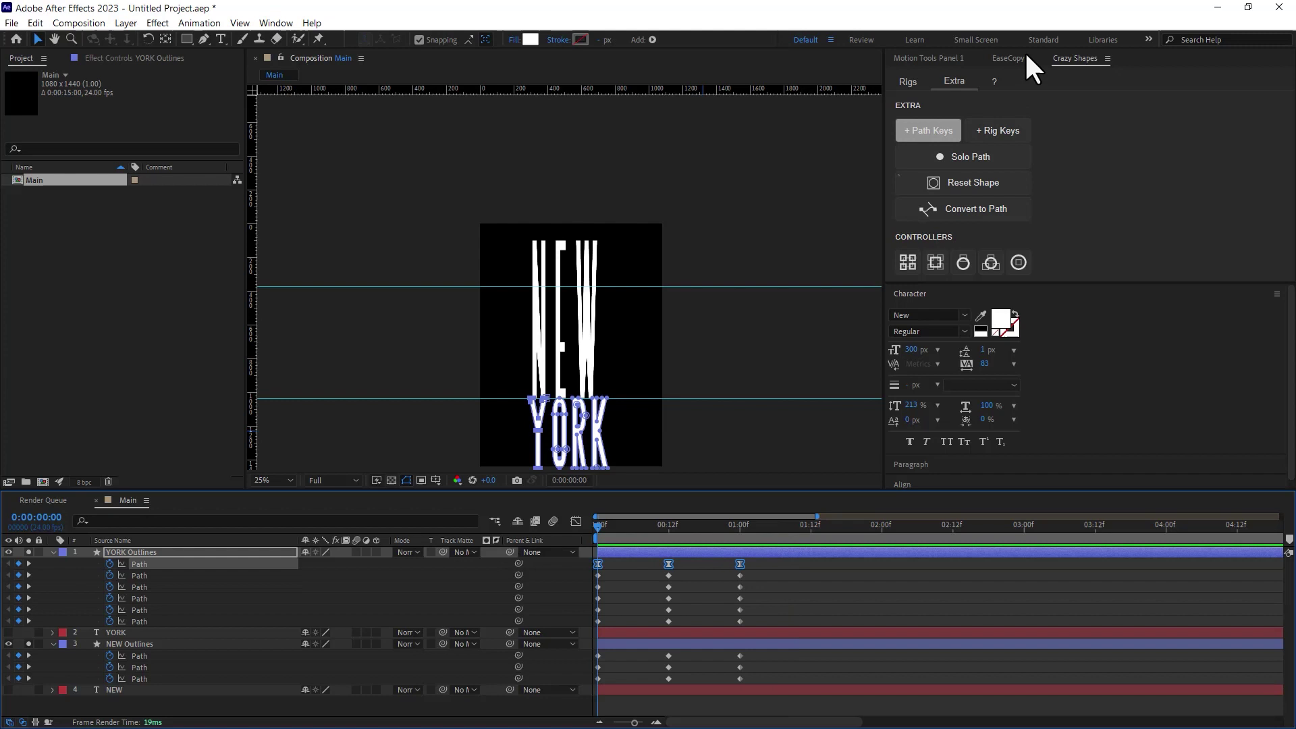
Copy the first YORK path's easing with EaseCopy and paste the ease onto all remaining YORK and NEW path keyframes
left_click(1009, 59)
left_click(931, 91)
left_click_drag(761, 573, 762, 685)
left_click(976, 90)
left_click(825, 594)
key("space")
key("space")
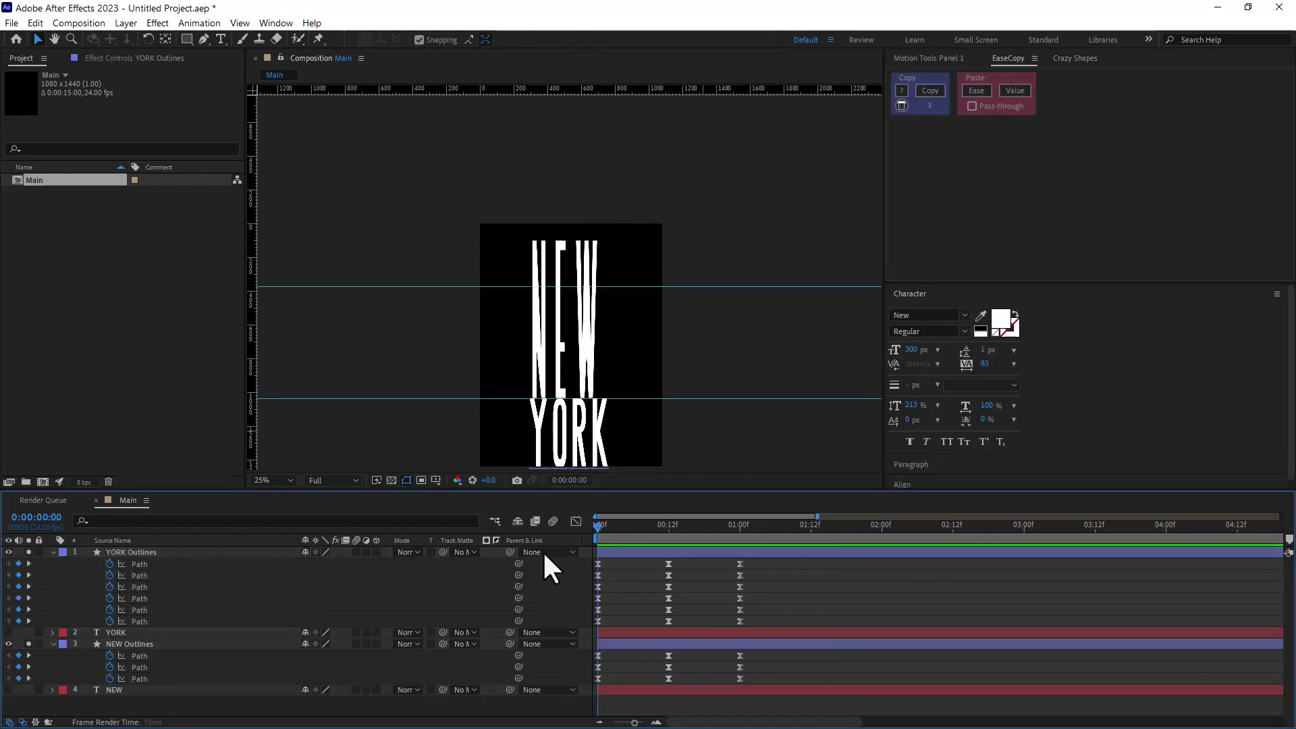
Play back the eased animation and inspect how the YORK and NEW outlines meet
key("space")
key("space")
left_click(202, 553)
scroll(573, 412, "up", 2)
left_click(216, 644)
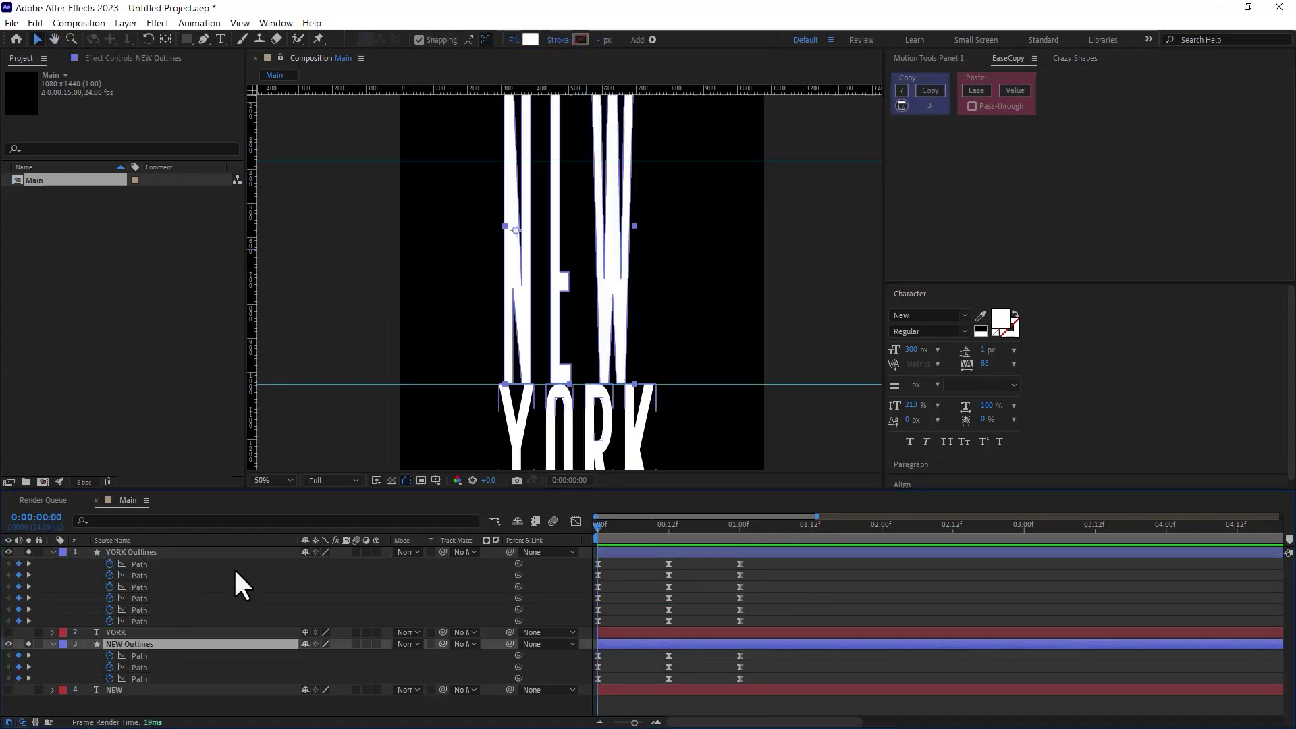
scroll(419, 317, "down", 2)
left_click(857, 621)
scroll(727, 331, "down", 1)
key("period")
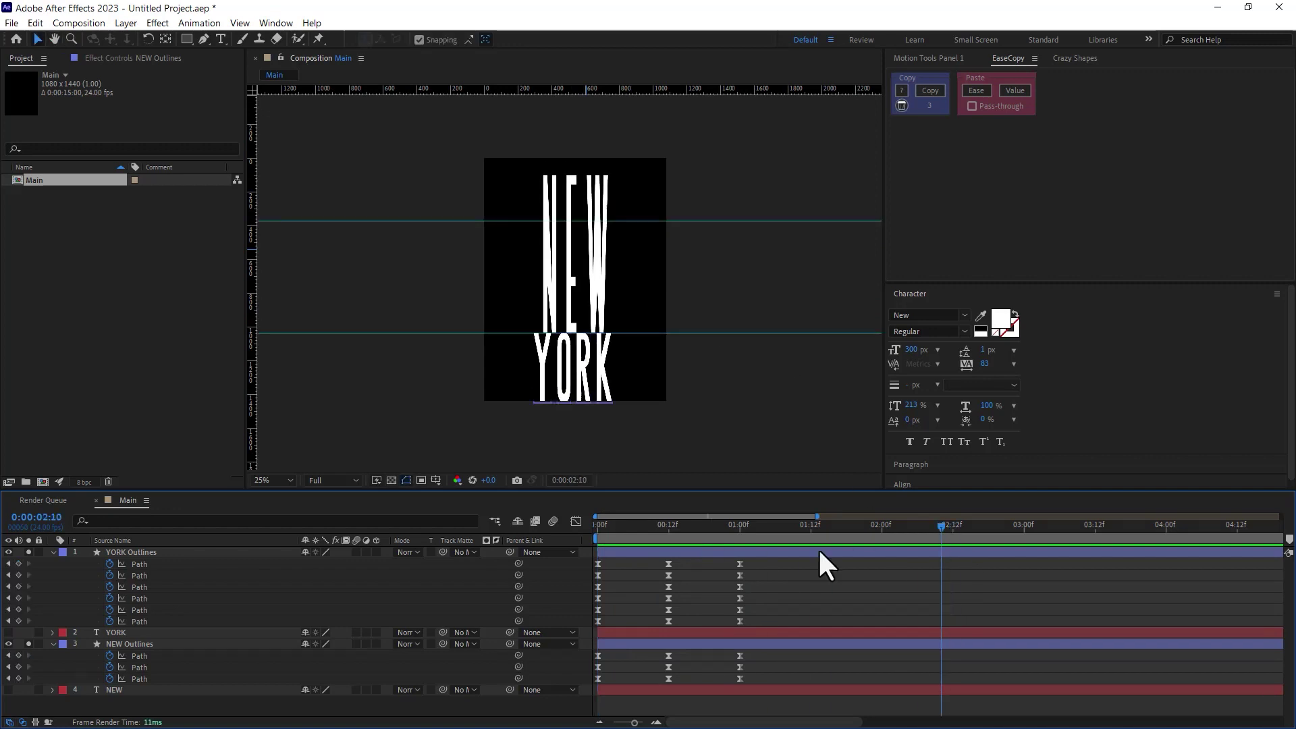
key("Home")
scroll(652, 456, "up", 1)
scroll(694, 379, "down", 1)
key("space")
key("space")
key("Home")
scroll(593, 330, "down", 1)
key("space")
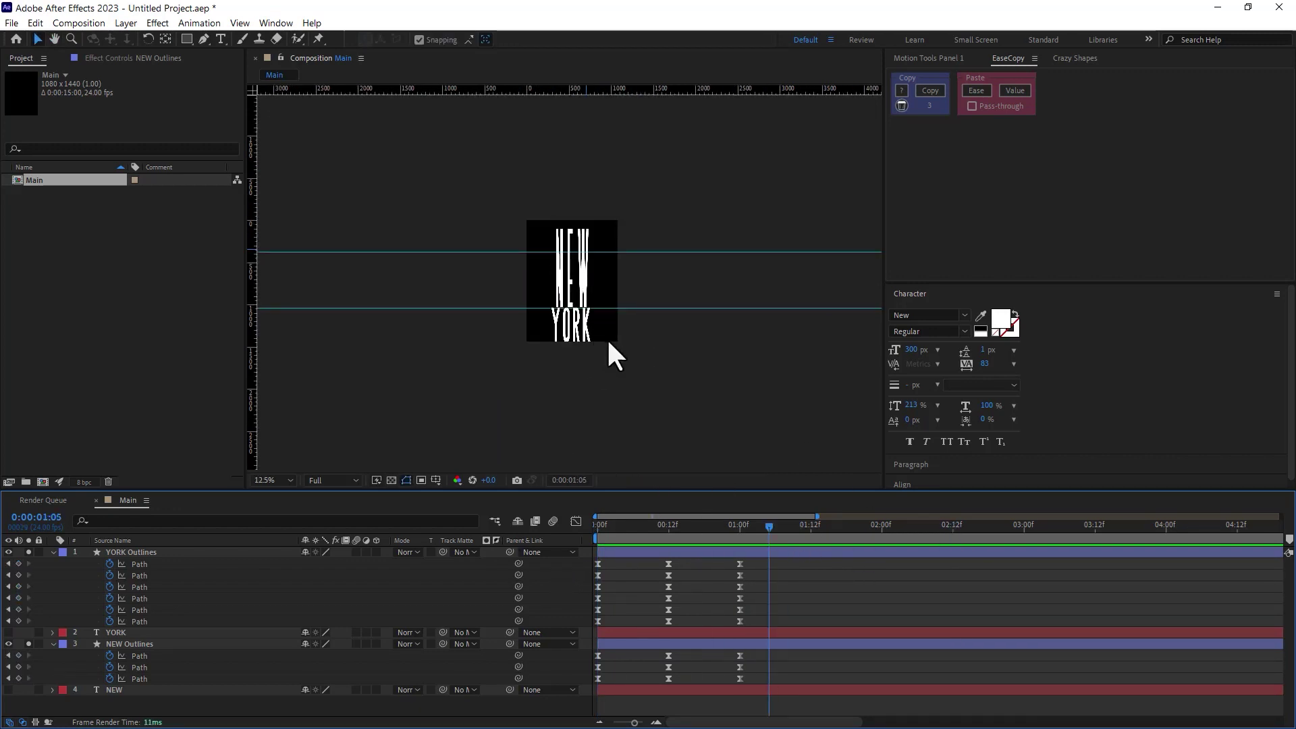
key("period")
Offset the path keyframes of the O in YORK to start at 3 frames
left_click(585, 378)
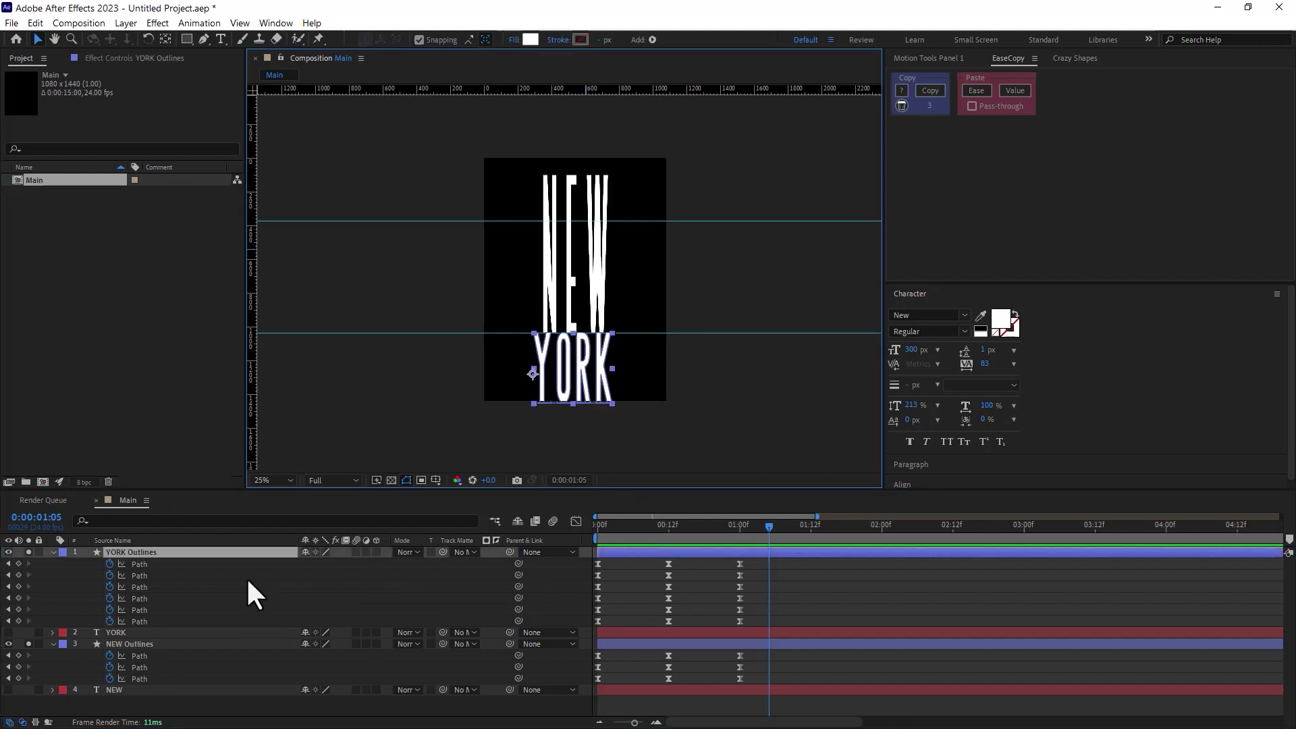
left_click_drag(769, 540, 618, 526)
left_click_drag(598, 576, 616, 578)
key("ctrl+z")
Offset the R's path keyframes to start at 6 frames and the K's path keyframes to start at 9 frames
mouse_move(757, 584)
left_mouse_down()
mouse_move(596, 597)
mouse_move(743, 590)
mouse_move(585, 616)
left_mouse_up()
key("period")
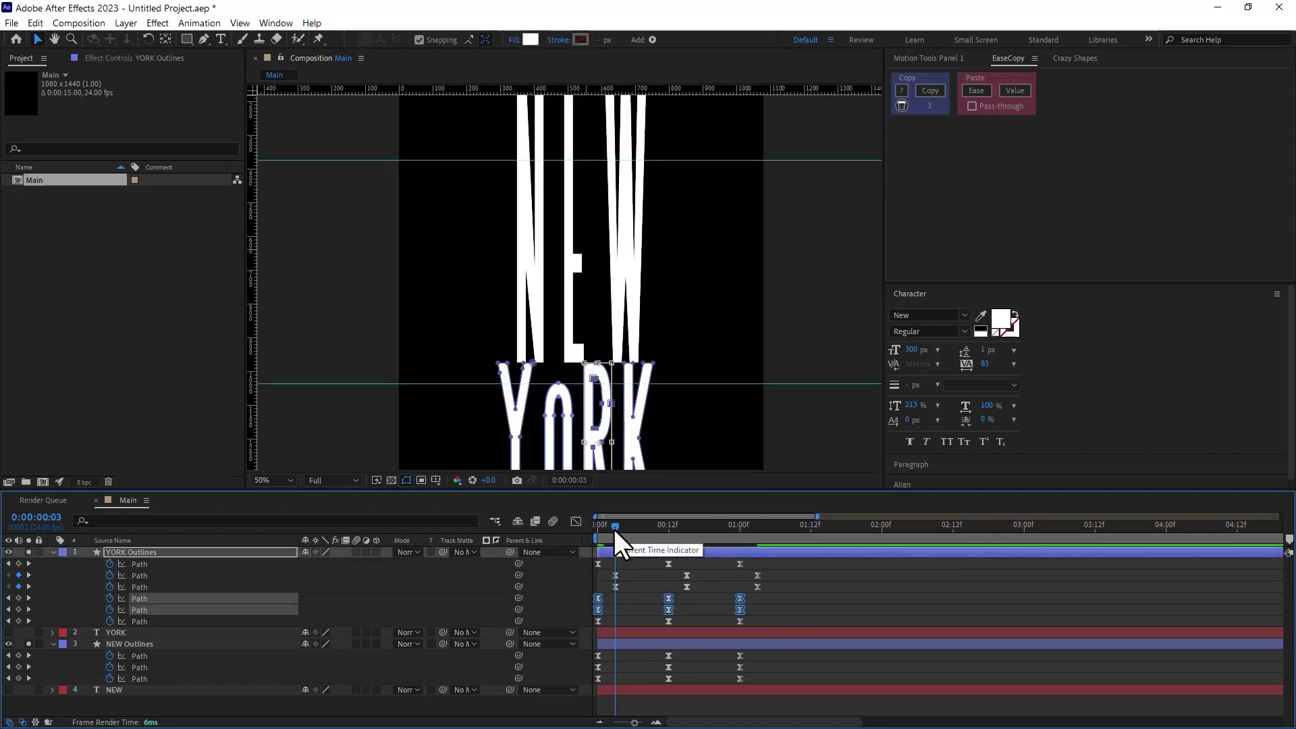
left_click_drag(614, 527, 633, 529)
left_click_drag(598, 599, 633, 601)
left_click_drag(751, 616, 589, 627)
left_click_drag(633, 527, 652, 533)
left_click_drag(597, 622, 648, 626)
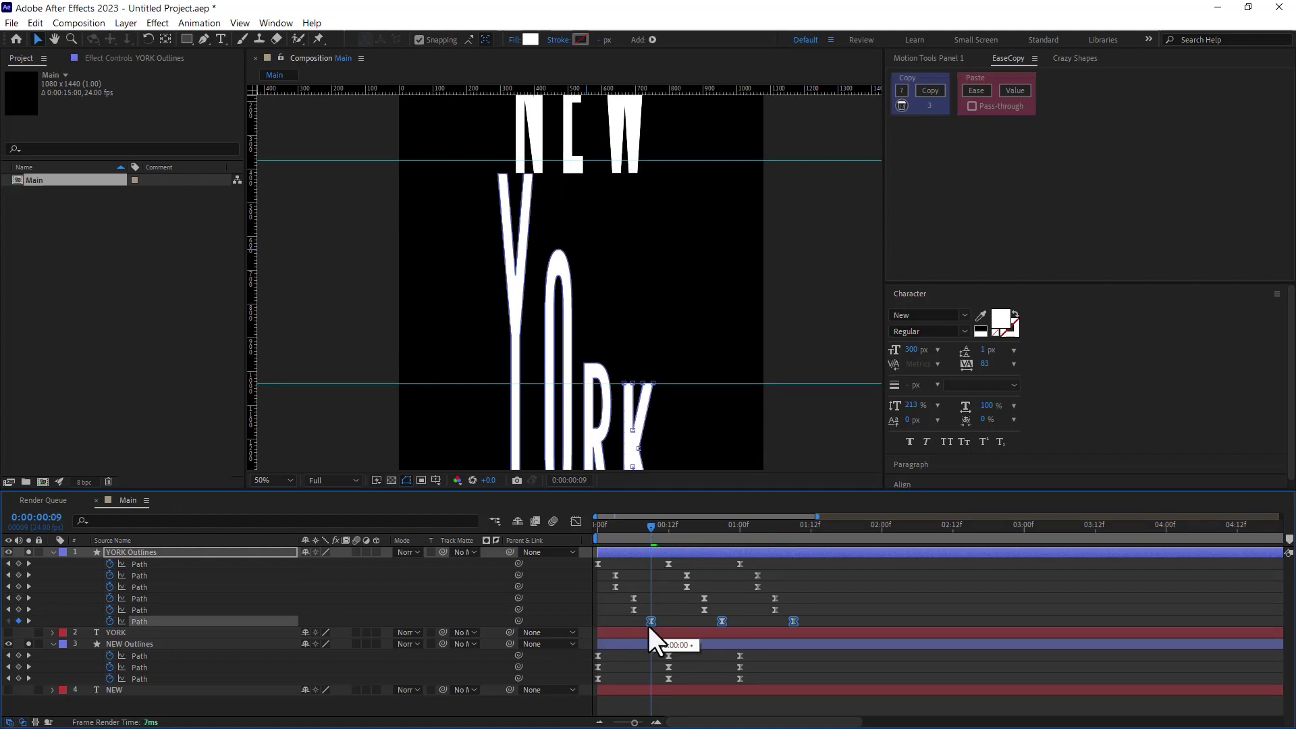
Offset the path keyframes of the E in NEW to start at 3 frames and those of the W at 6 frames
left_click_drag(751, 651, 589, 662)
left_click_drag(652, 528, 614, 529)
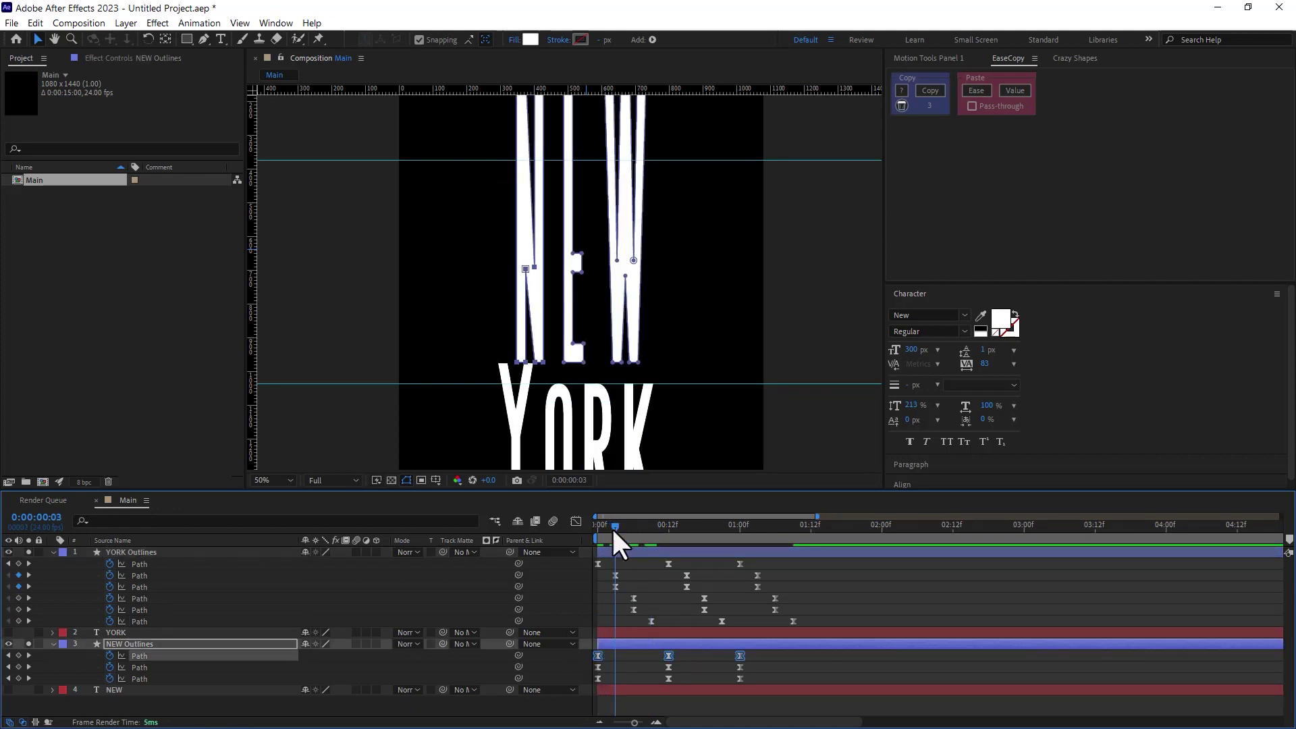
left_click_drag(751, 662, 588, 672)
left_click_drag(597, 668, 616, 669)
left_click_drag(752, 674, 589, 683)
left_click_drag(615, 527, 633, 529)
left_click_drag(597, 679, 634, 679)
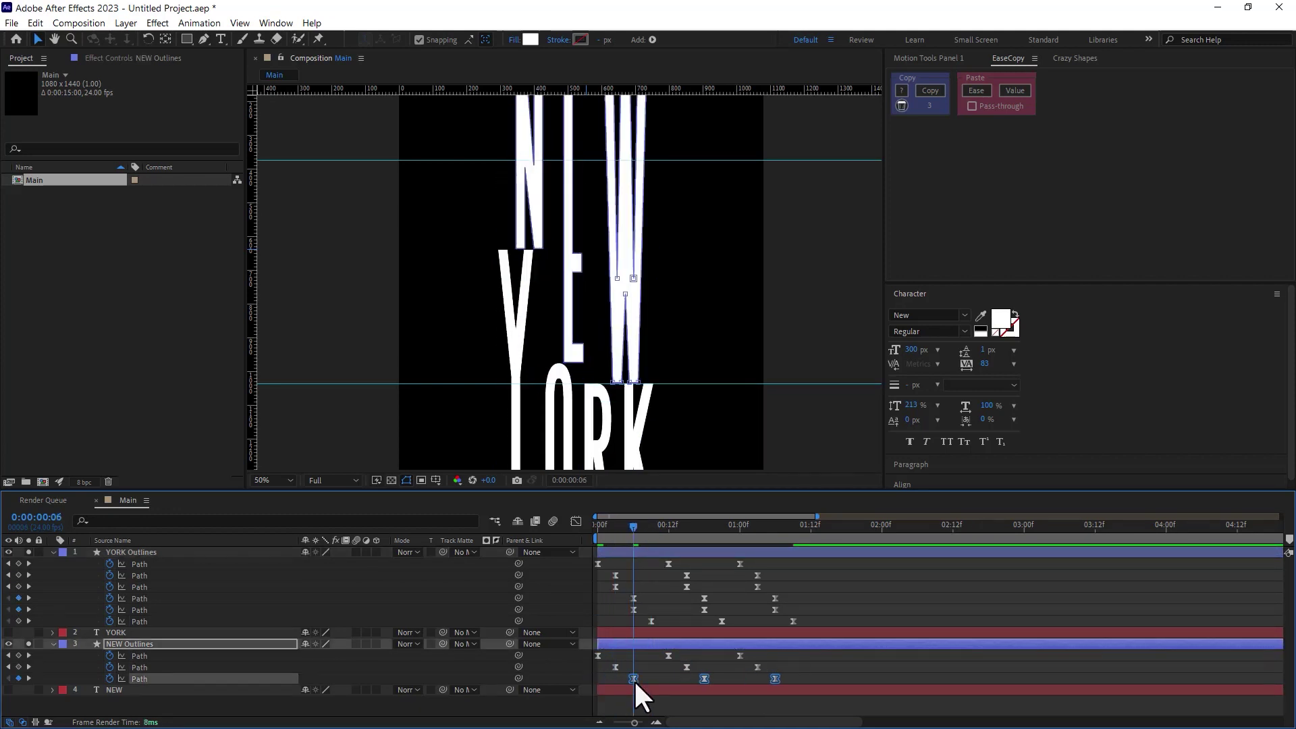
End the work area at about 1:08 and play back the staggered letter animation
left_click_drag(634, 528, 788, 576)
key("n")
key("space")
scroll(569, 322, "down", 3)
key("space")
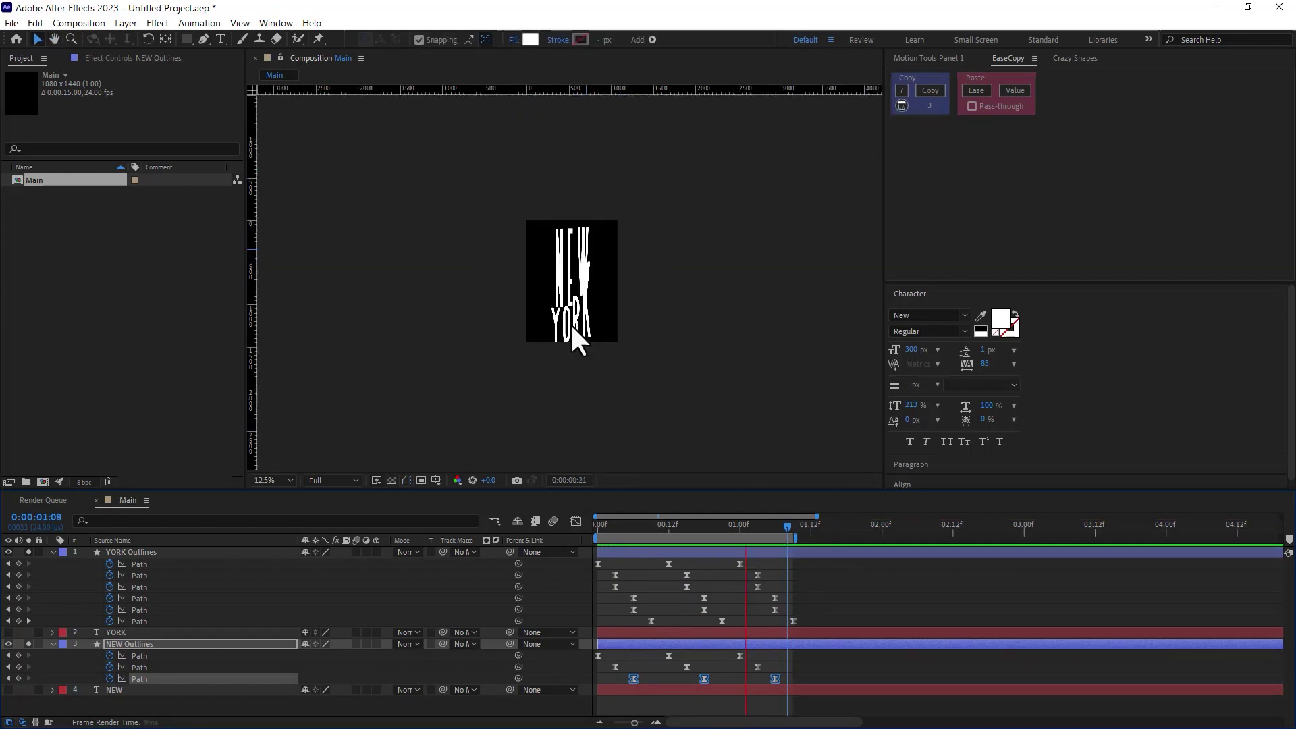
Try the W's path keyframes one frame earlier in playback, and undo the shift
scroll(570, 323, "up", 1)
key("space")
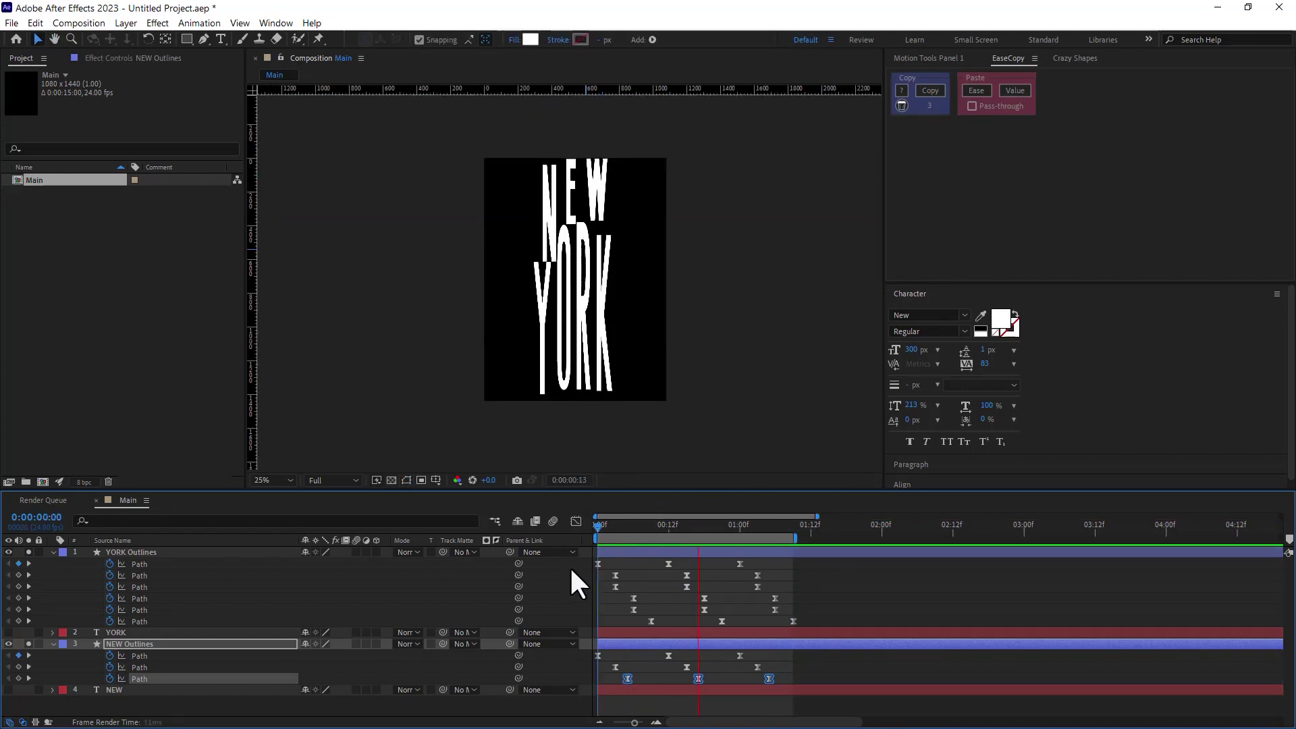
key("space")
key("ctrl+z")
Shift the path keyframes of the K in YORK to start at 7 frames
left_click_drag(698, 527, 651, 529)
left_click_drag(803, 616, 589, 625)
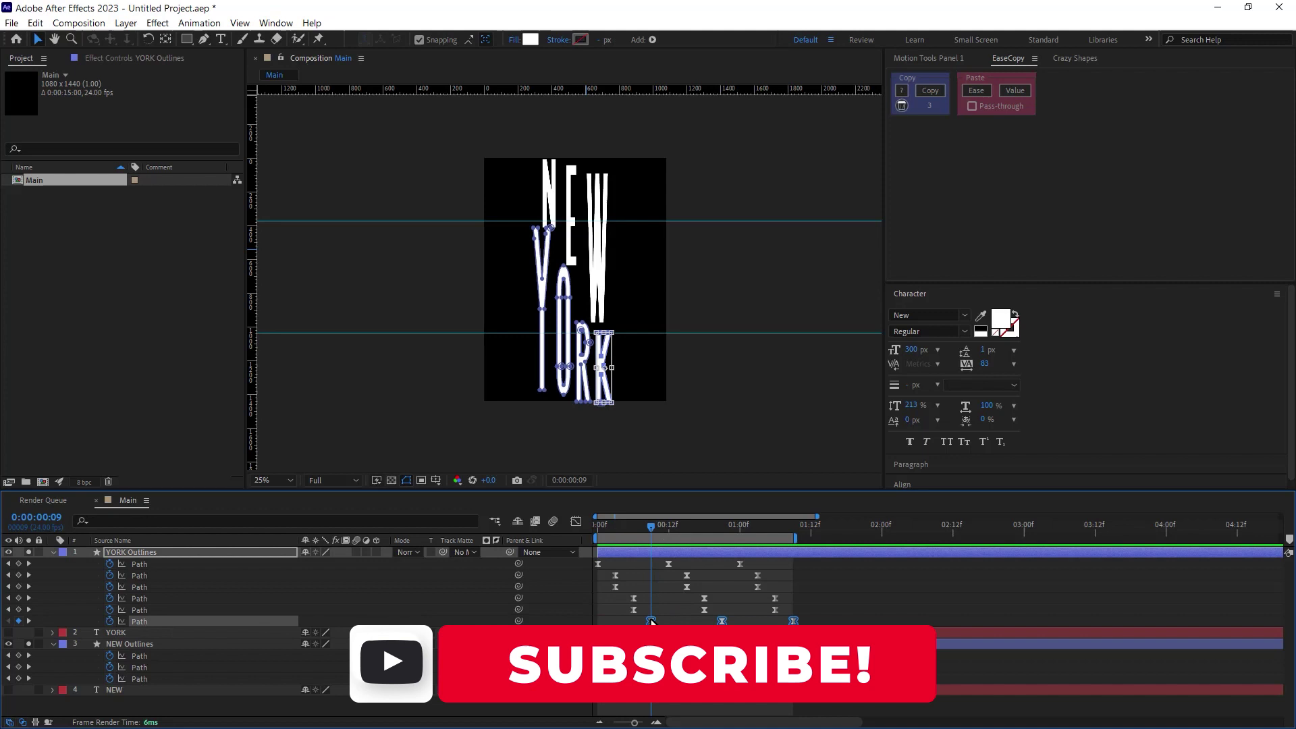
scroll(659, 409, "up", 2)
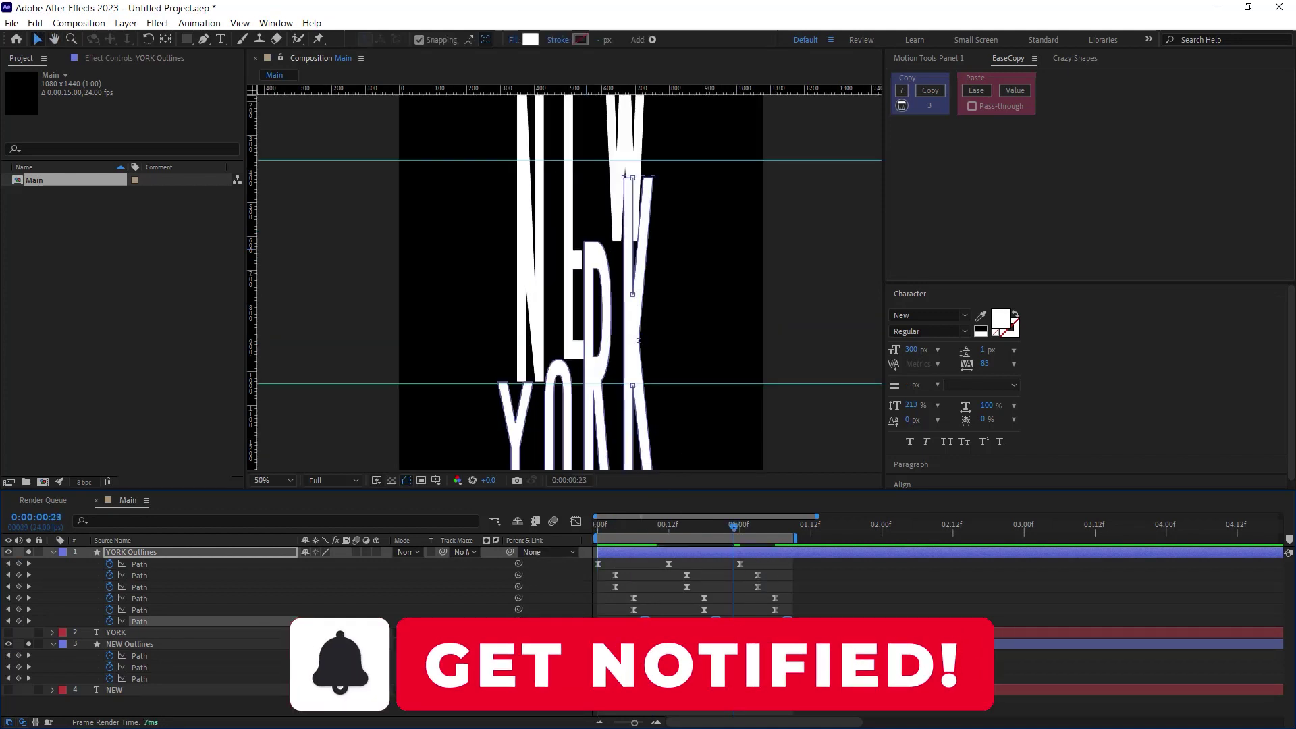
scroll(639, 363, "down", 4)
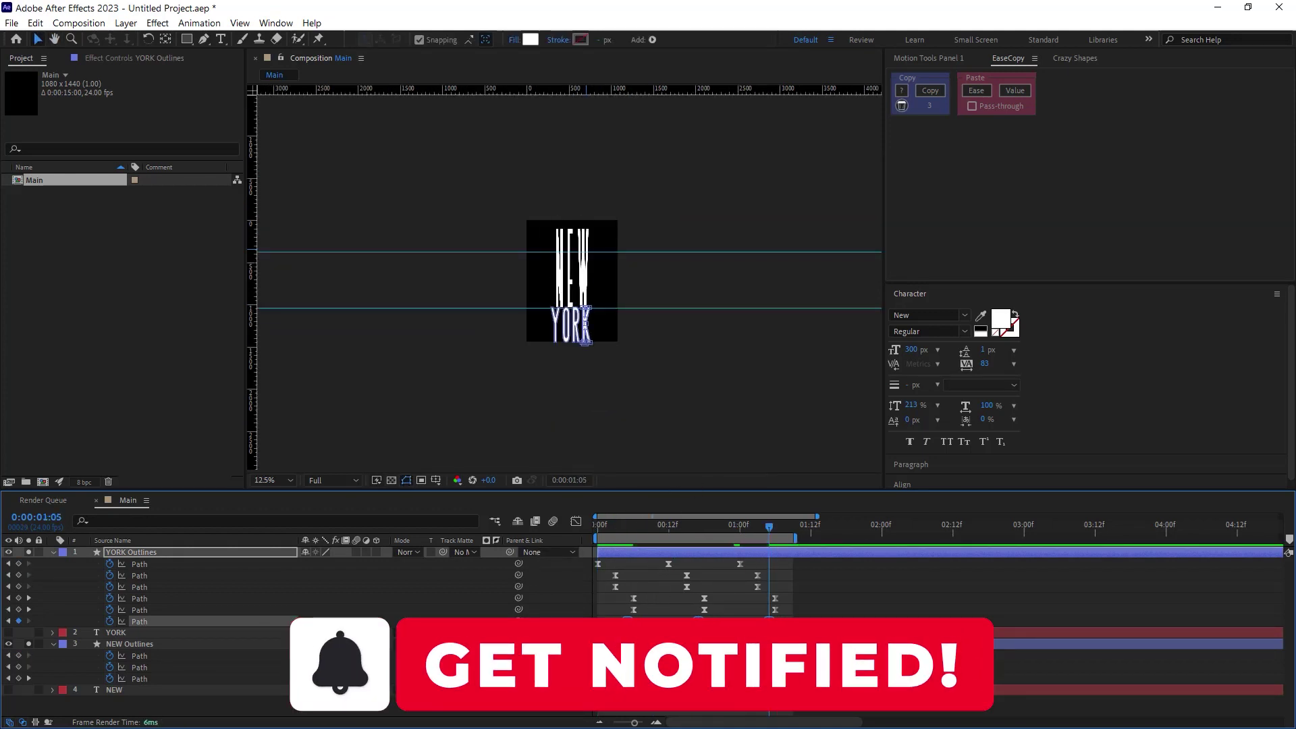
left_click_drag(629, 621, 635, 621)
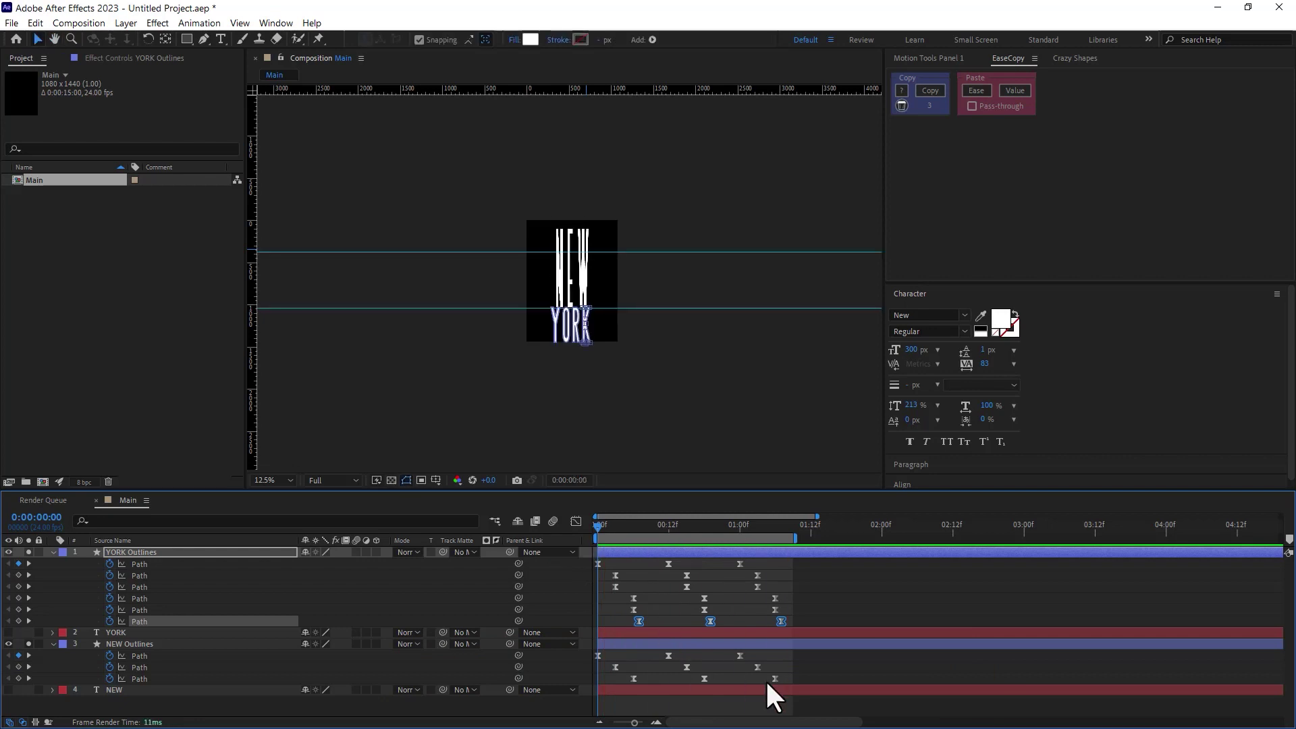
Shift the path keyframes of the E in NEW to start at 4 frames and those of the W at 8 frames
left_click(769, 678)
left_click(616, 555)
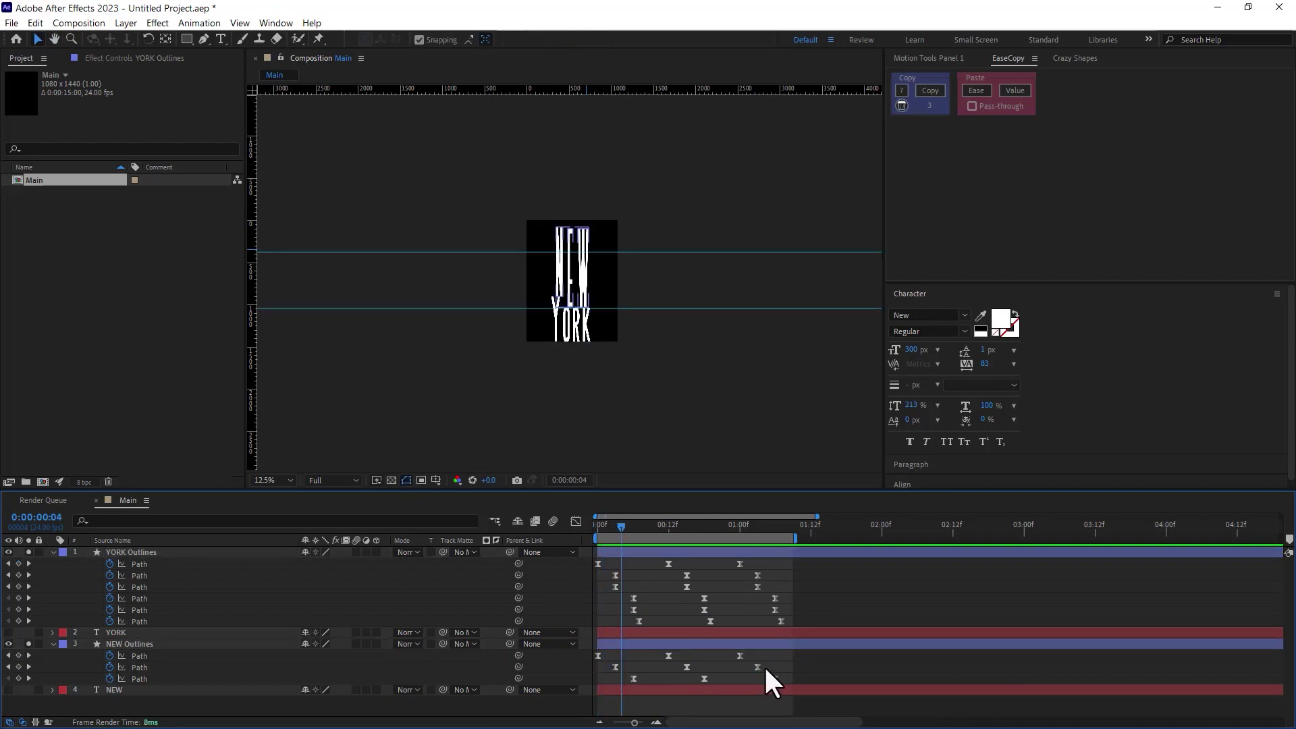
left_click_drag(766, 670, 768, 671)
left_click_drag(615, 668, 621, 668)
left_click_drag(621, 527, 645, 532)
left_click_drag(626, 675, 786, 682)
left_click_drag(633, 679, 645, 679)
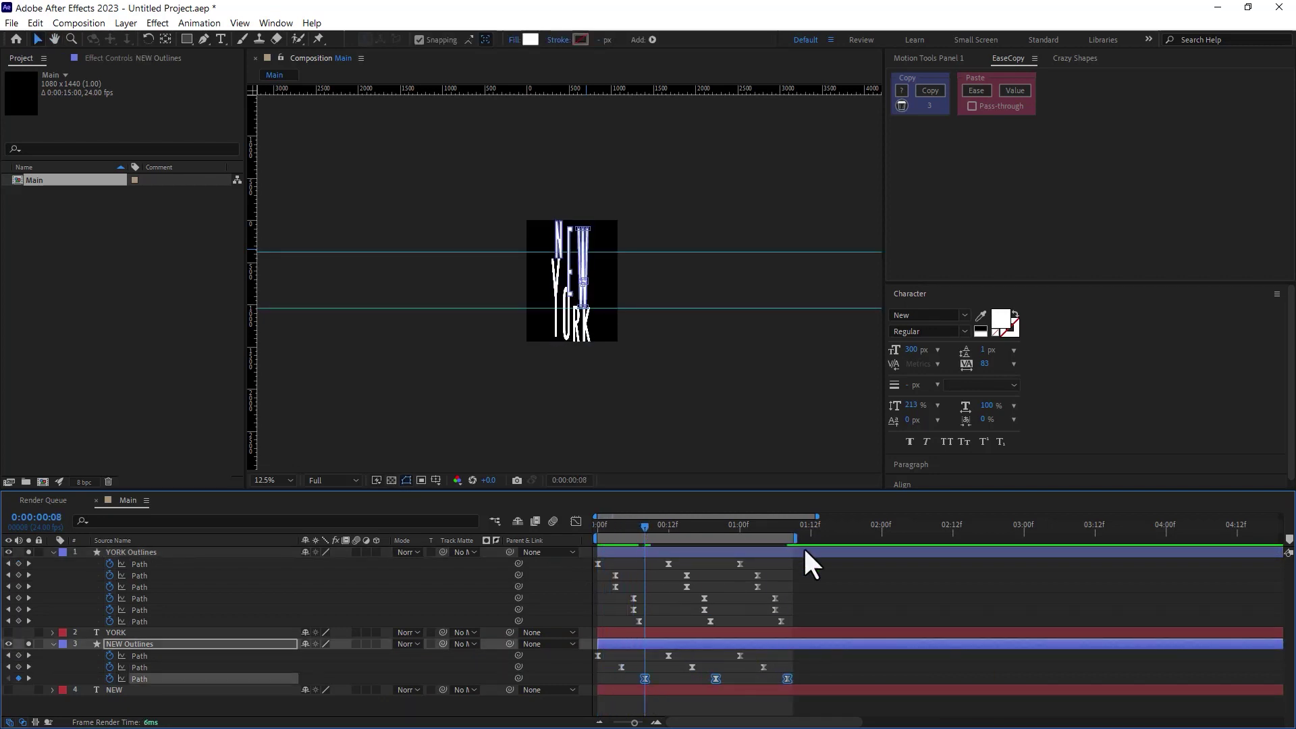
Play back the animation, moving the W's path keyframes one frame earlier to start at 7 frames
key("space")
scroll(576, 316, "up", 2)
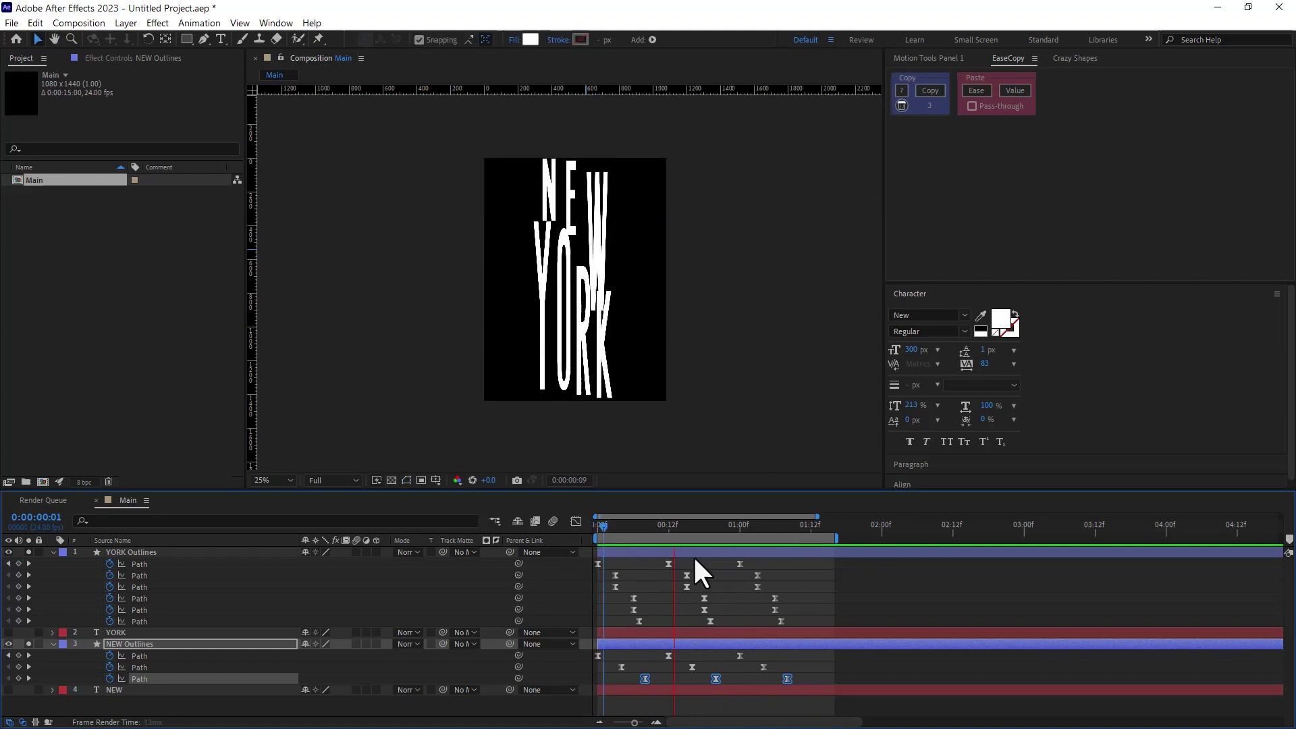
key("space")
key("alt+Left")
left_click_drag(755, 527, 554, 560)
key("space")
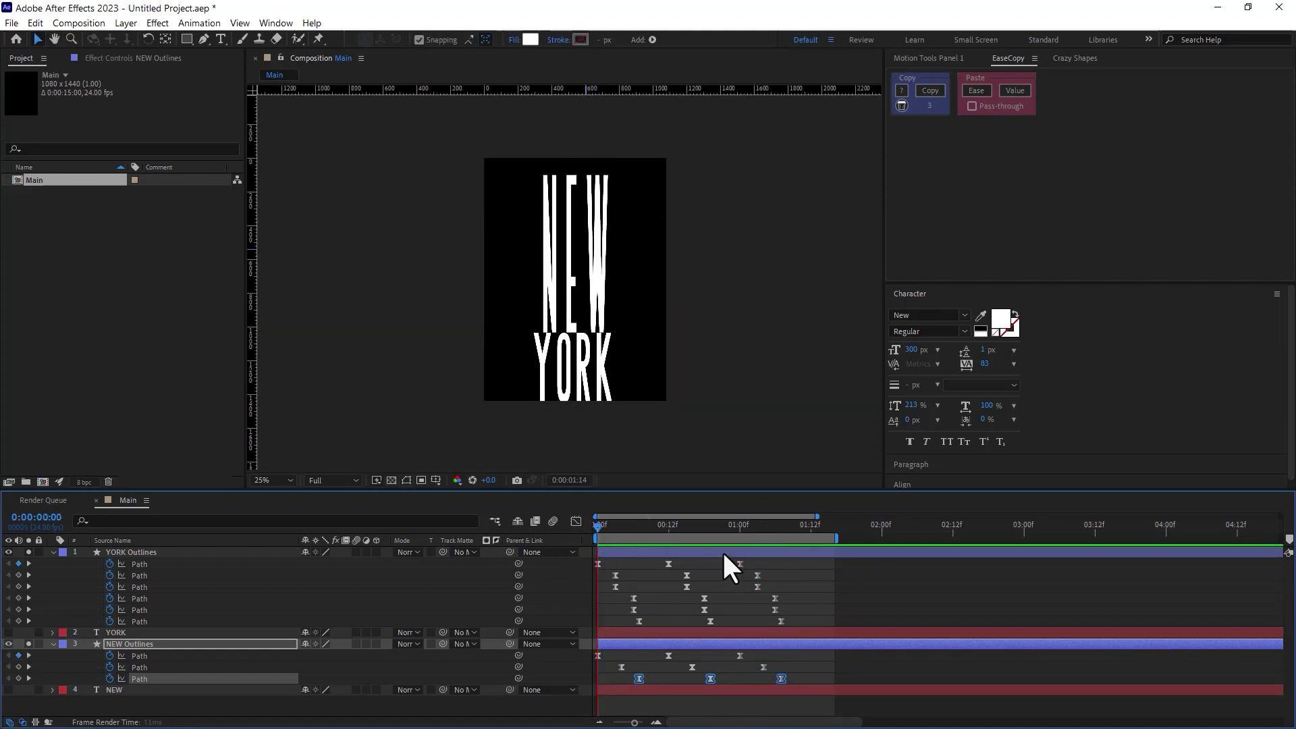
scroll(606, 314, "down", 2)
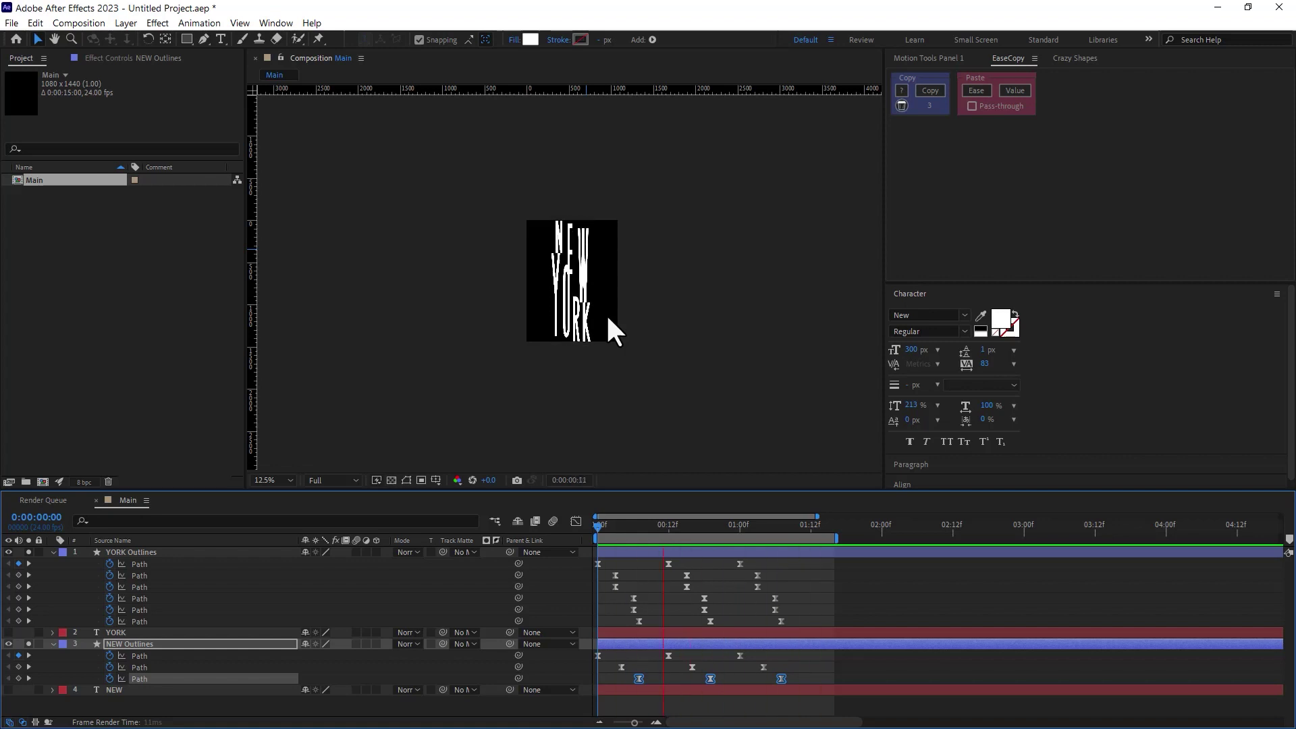
scroll(607, 313, "up", 2)
Import Capture.PNG from the Desktop and delete the Capture composition, keeping the image in the project
key("ctrl+i")
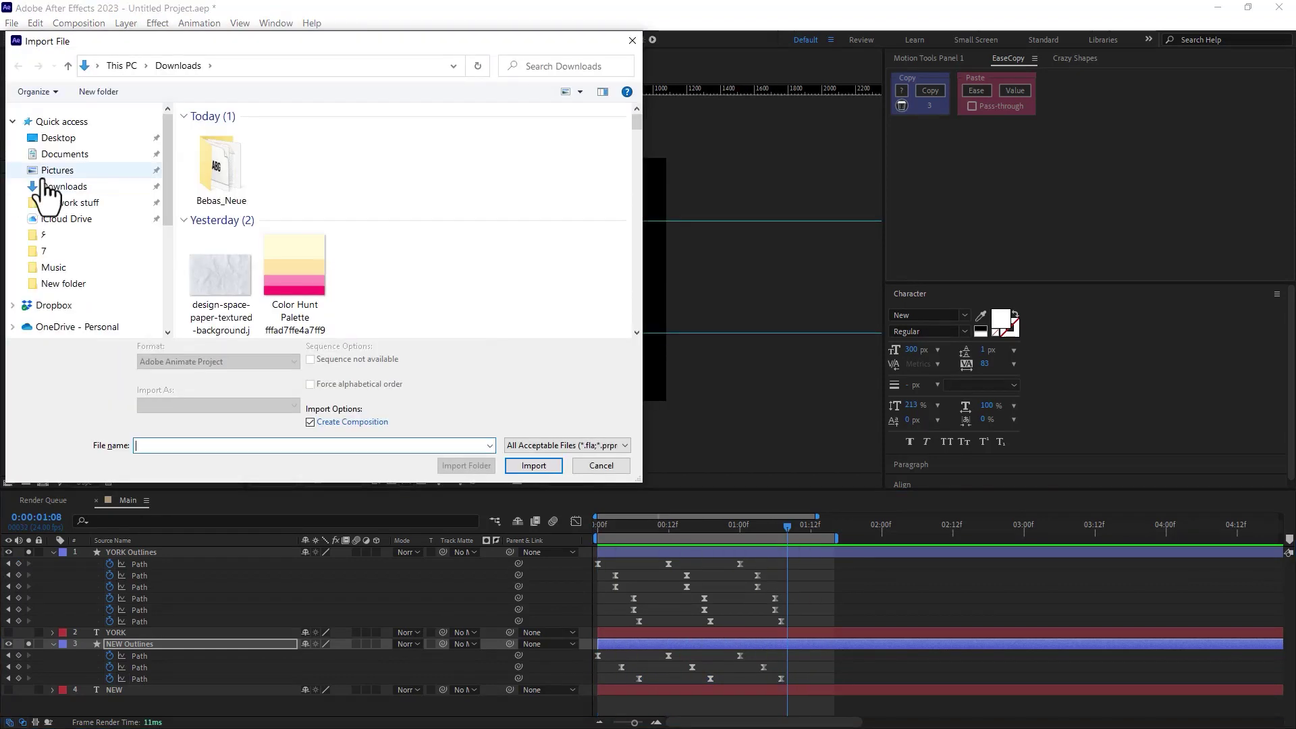
left_click(58, 138)
scroll(325, 243, "down", 10)
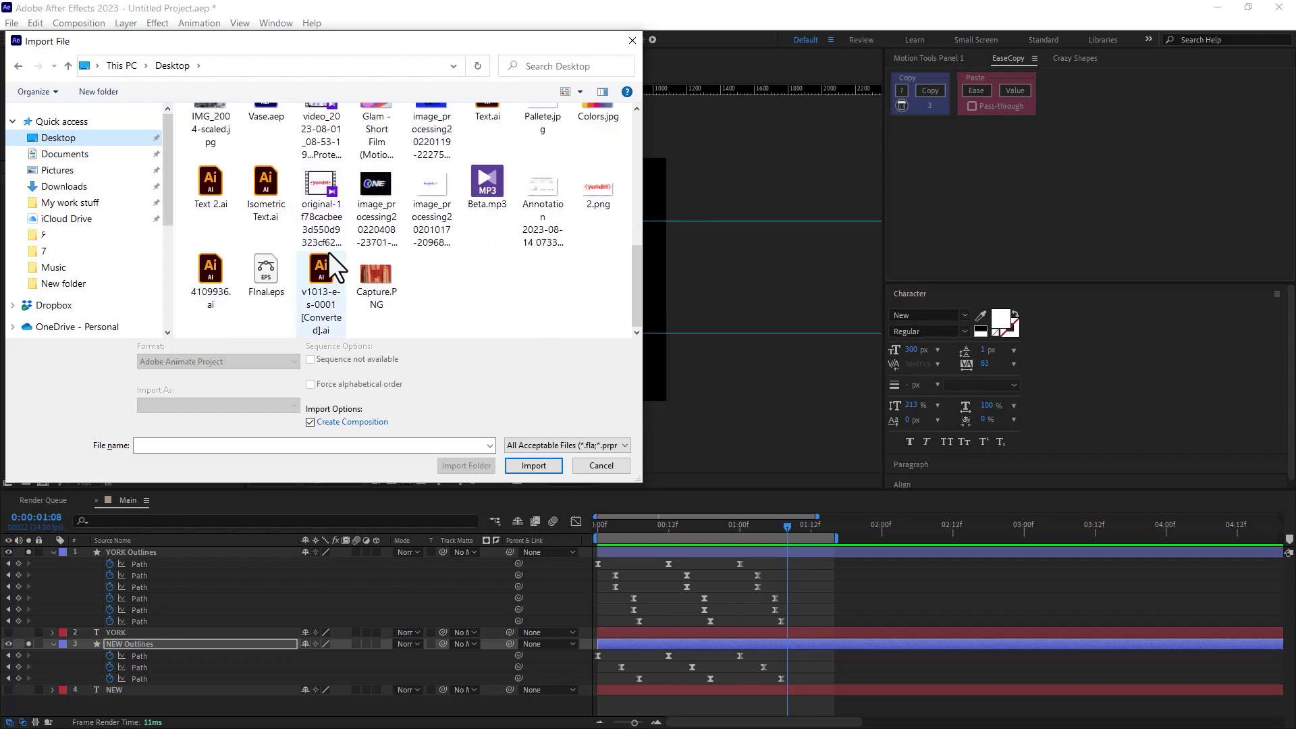
double_click(377, 297)
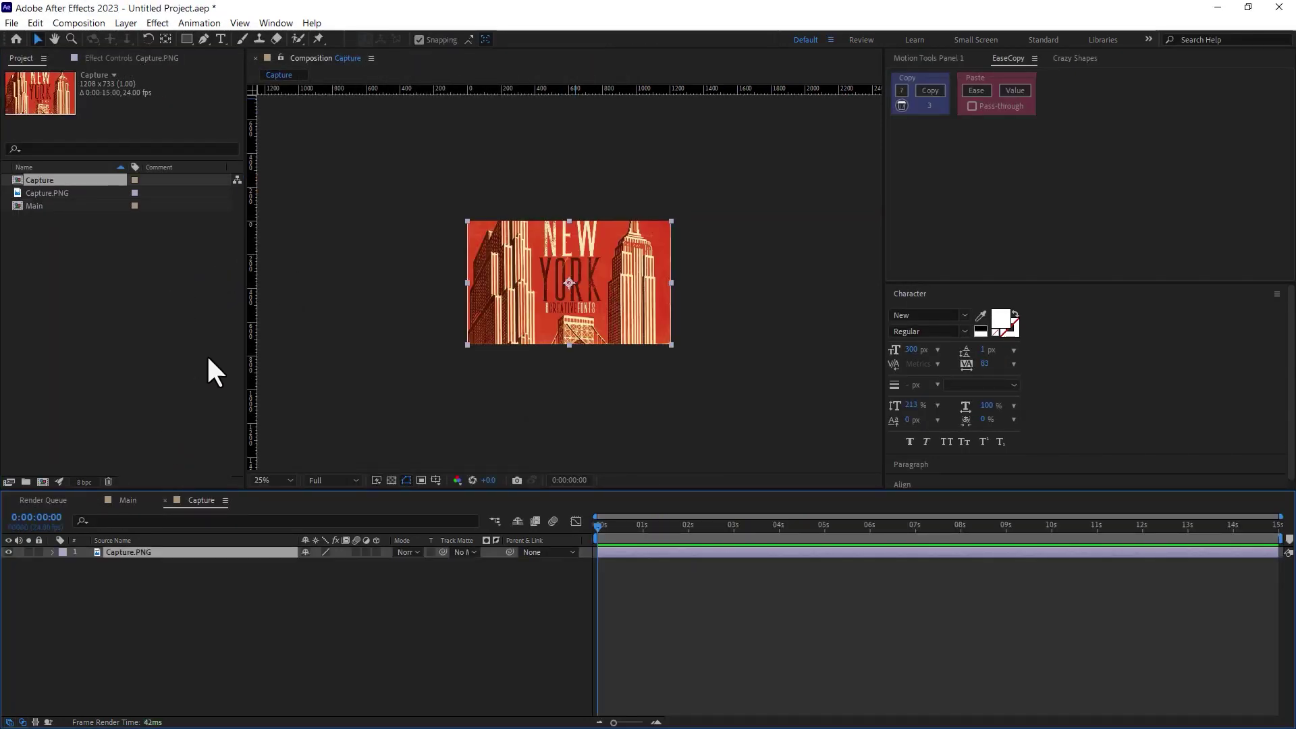
left_click(58, 181)
key("Delete")
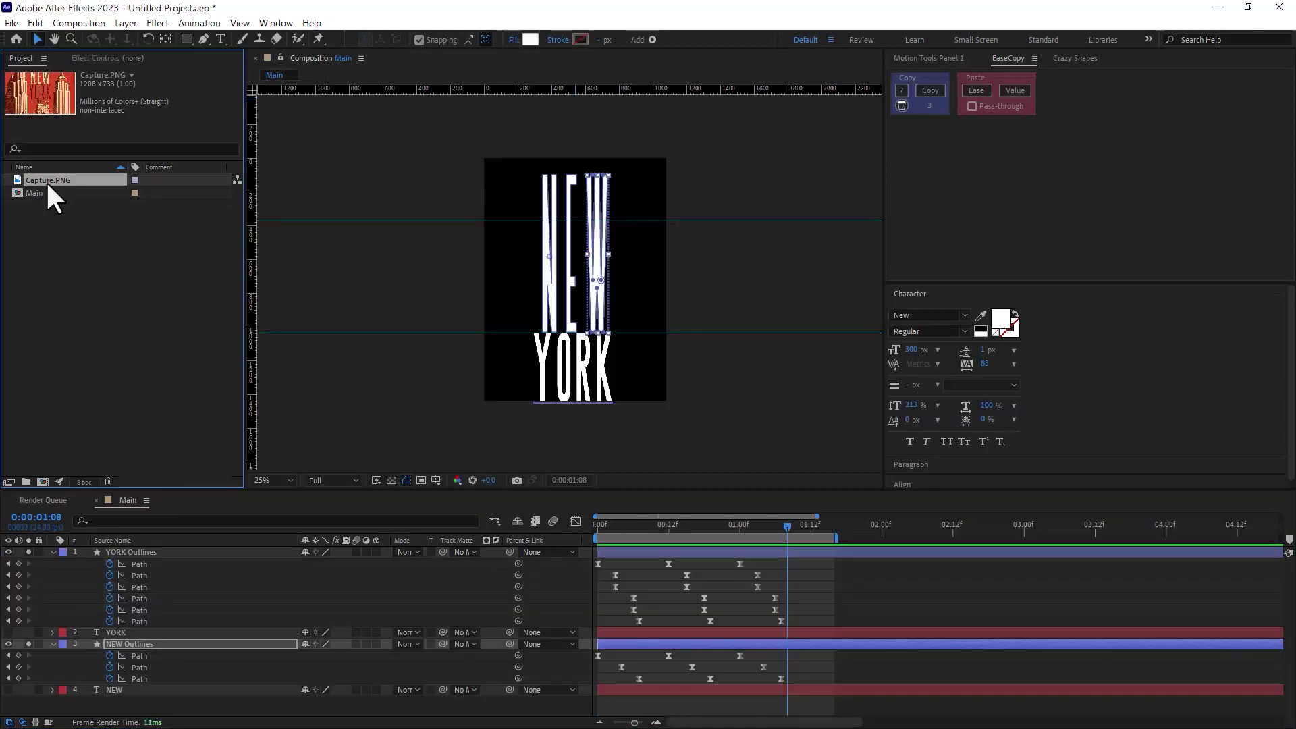
Open Capture.PNG beside the composition and fill the YORK outlines with dark red sampled from the poster's YORK lettering
double_click(65, 179)
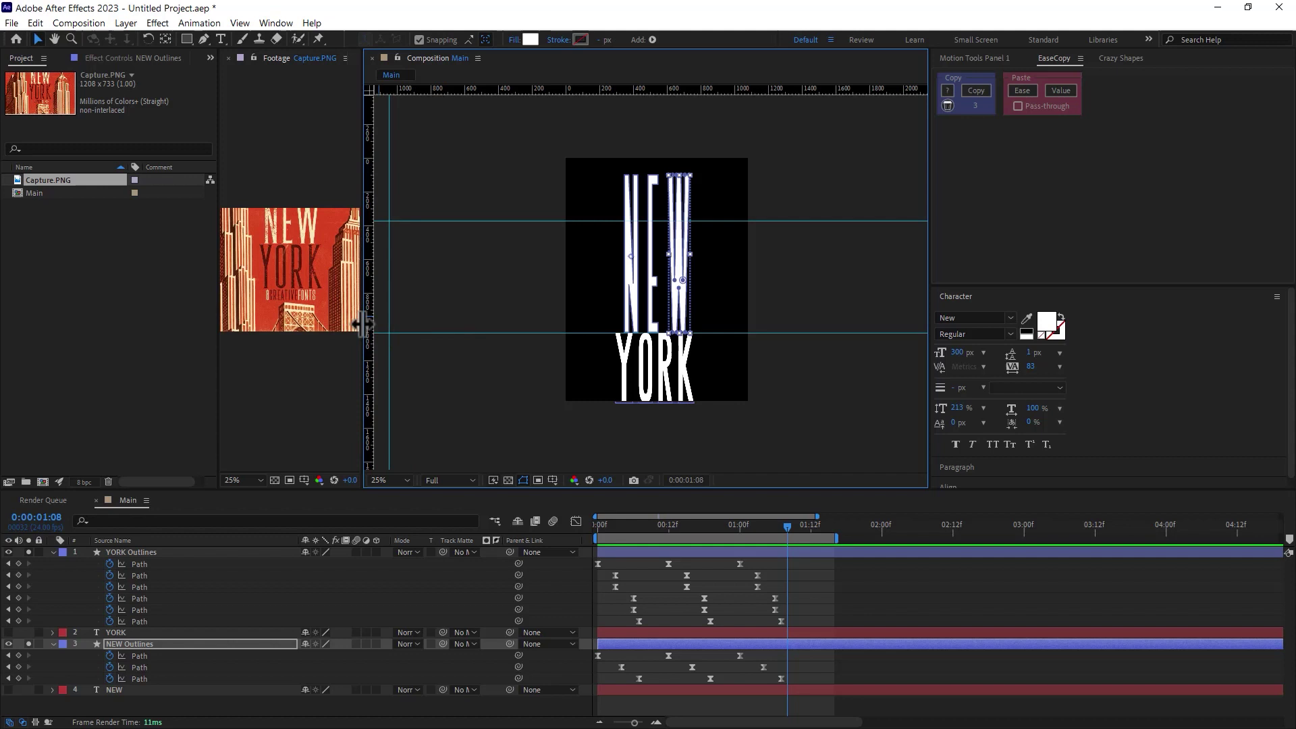
left_click_drag(363, 324, 517, 324)
left_click(197, 552)
left_click(531, 40)
left_click(762, 530)
left_click(394, 263)
left_click(784, 464)
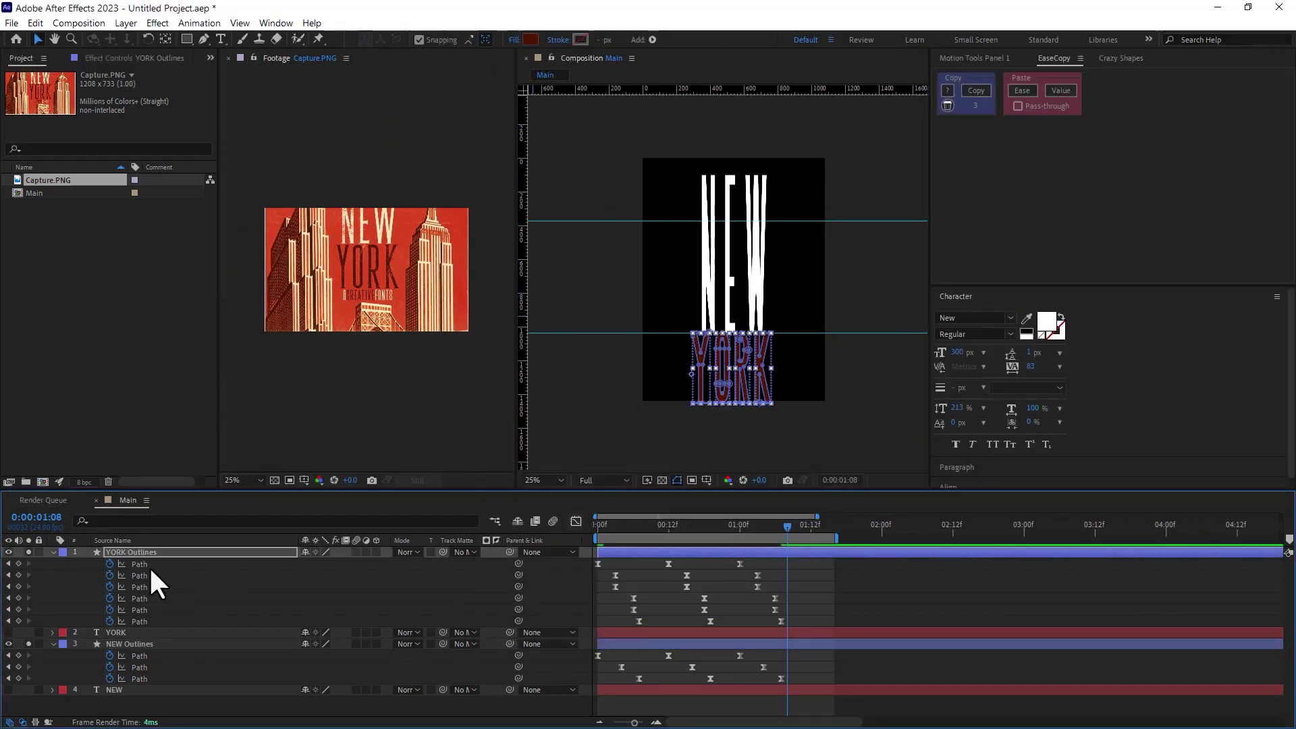
Fill the NEW outlines with the cream colour sampled from the poster's NEW lettering and return to the first frame
left_click(129, 643)
left_click(531, 39)
left_click(759, 531)
left_click(368, 230)
left_click(781, 463)
left_click_drag(787, 526, 513, 514)
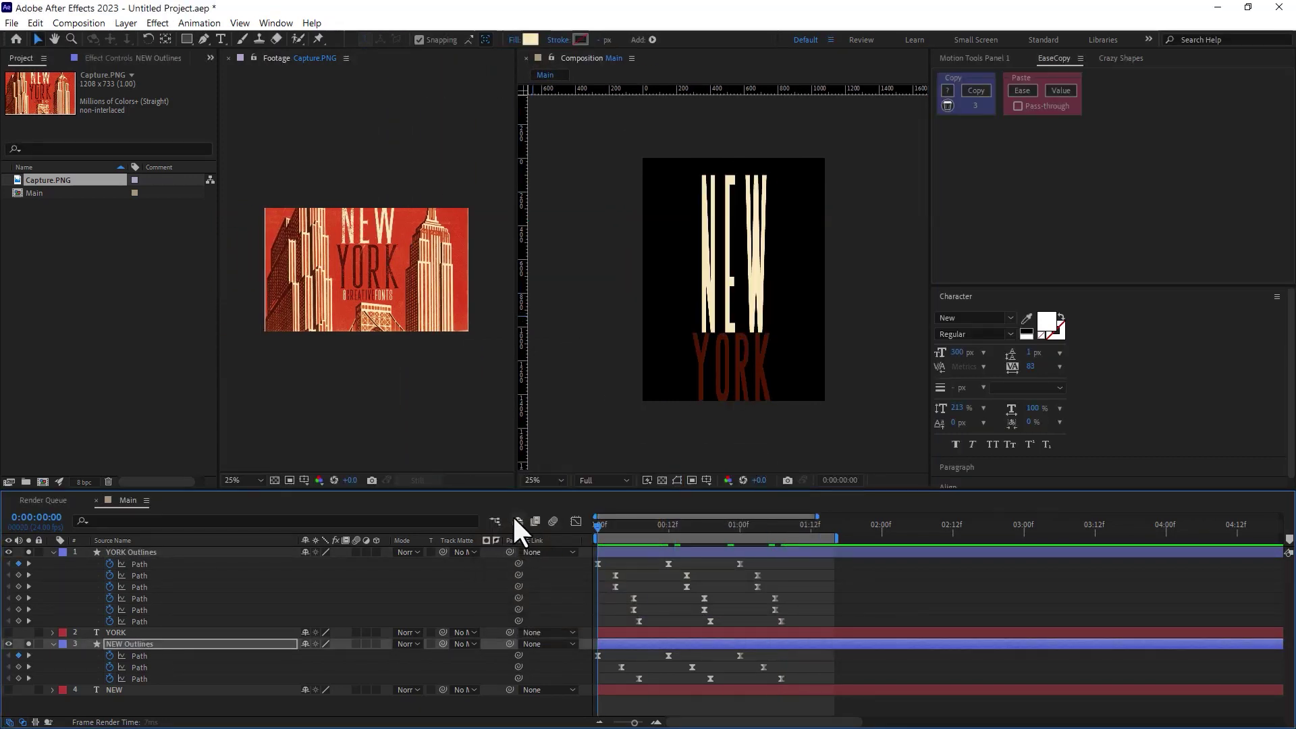
Play back the recoloured animation and inspect how the letters meet at 20 and 8 frames, revealing only the NEW outlines' path keyframes
key("space")
key("space")
key("ctrl+shift+h")
key("ctrl+a")
key("u")
scroll(679, 367, "up", 2)
left_click_drag(790, 527, 715, 532)
left_click(721, 552)
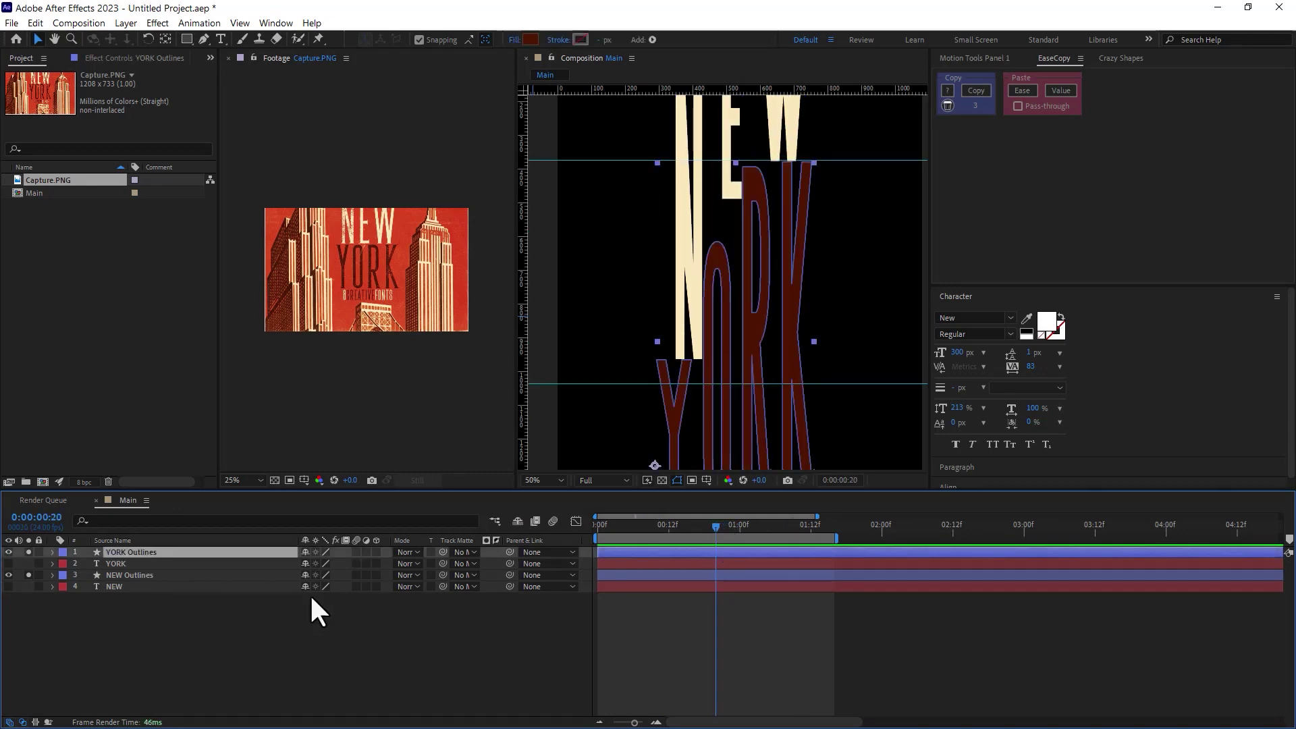
key("u")
key("u")
left_click(130, 588)
left_click(160, 577)
key("u")
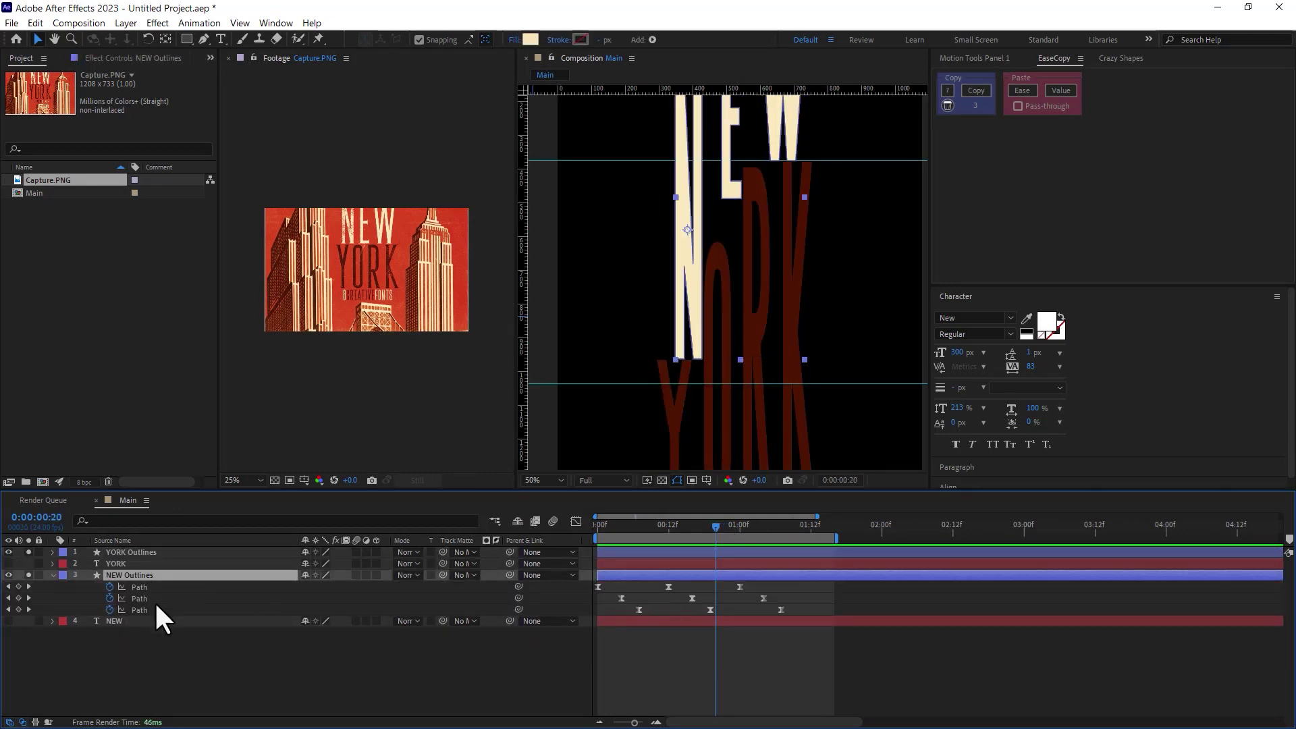
left_click(141, 599)
left_click_drag(717, 526, 646, 577)
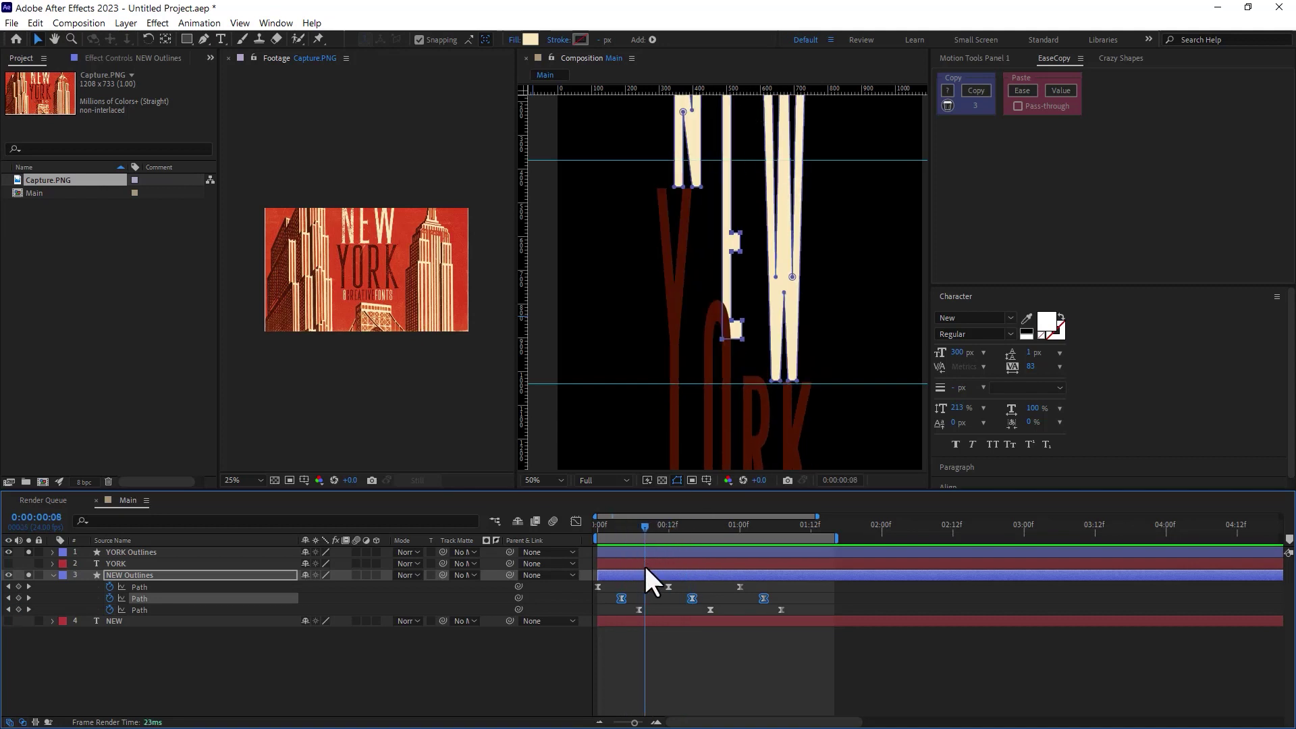
Reveal the YORK outlines' path keyframes and shift those of the O, R and K to start at frame 0
left_click(115, 553)
key("u")
left_click_drag(797, 594, 625, 614)
mouse_move(634, 611)
left_mouse_down()
mouse_move(622, 613)
mouse_move(641, 615)
left_mouse_up()
key("Home")
left_click_drag(772, 573, 610, 590)
left_click_drag(616, 587, 598, 587)
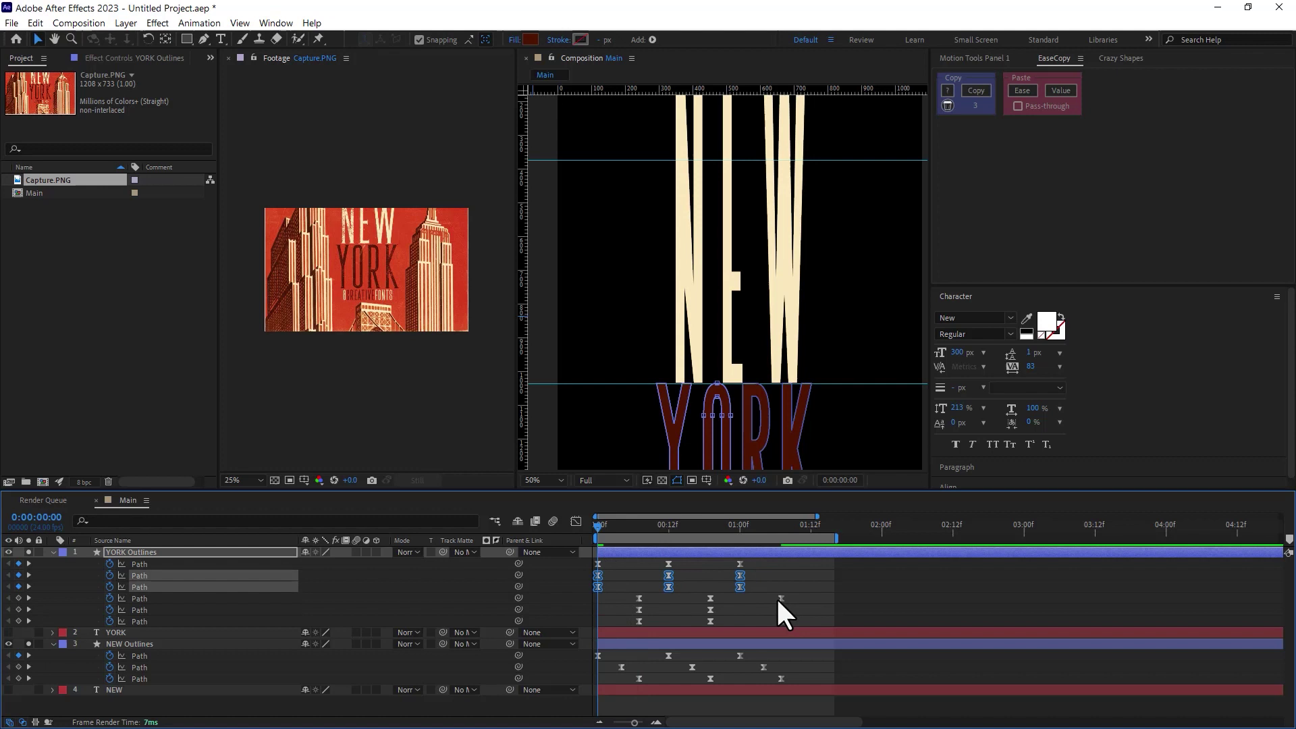
left_click_drag(790, 595, 633, 624)
left_click_drag(638, 621, 608, 622)
Stagger YORK's path keyframes so the O starts at 1 frame, the R at 2 frames and the K at 3 frames
left_click_drag(751, 570, 595, 591)
left_click_drag(598, 587, 604, 587)
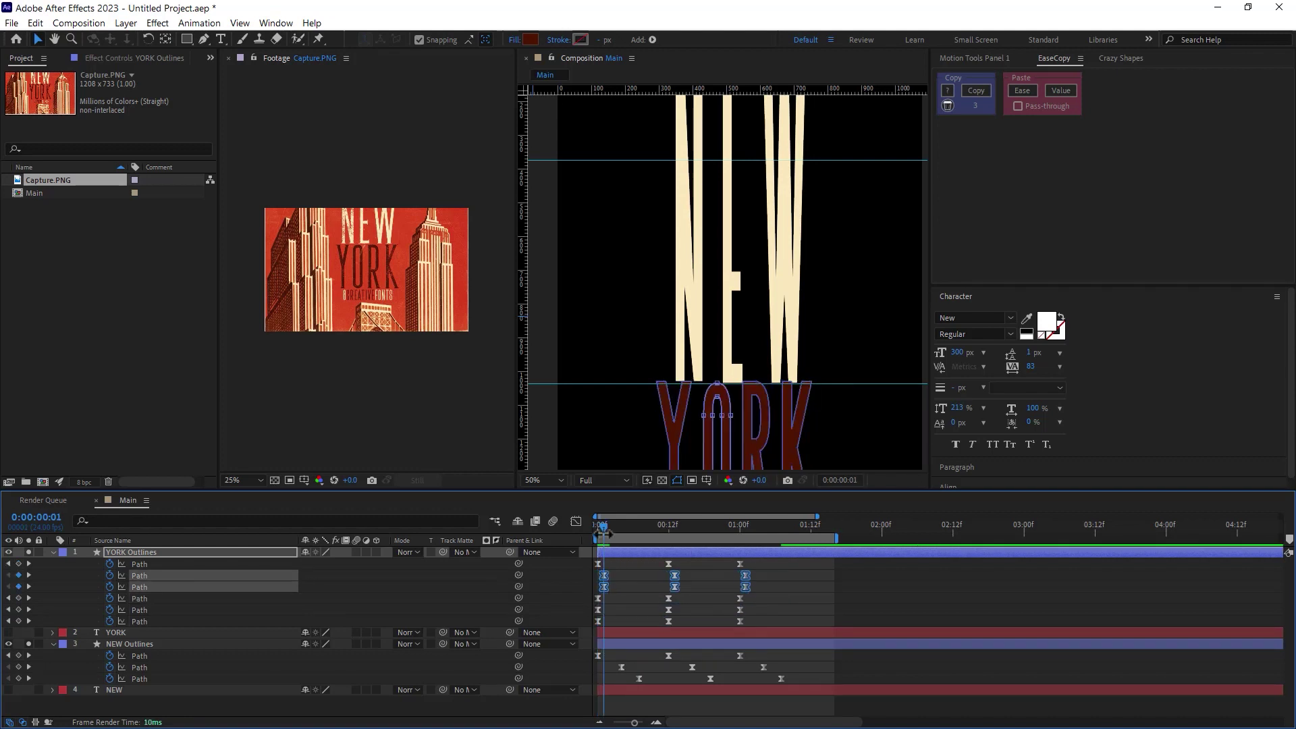
left_click_drag(759, 598, 594, 613)
left_click_drag(598, 609, 611, 610)
left_click_drag(611, 528, 616, 527)
left_click_drag(769, 615, 586, 631)
left_click_drag(598, 621, 616, 621)
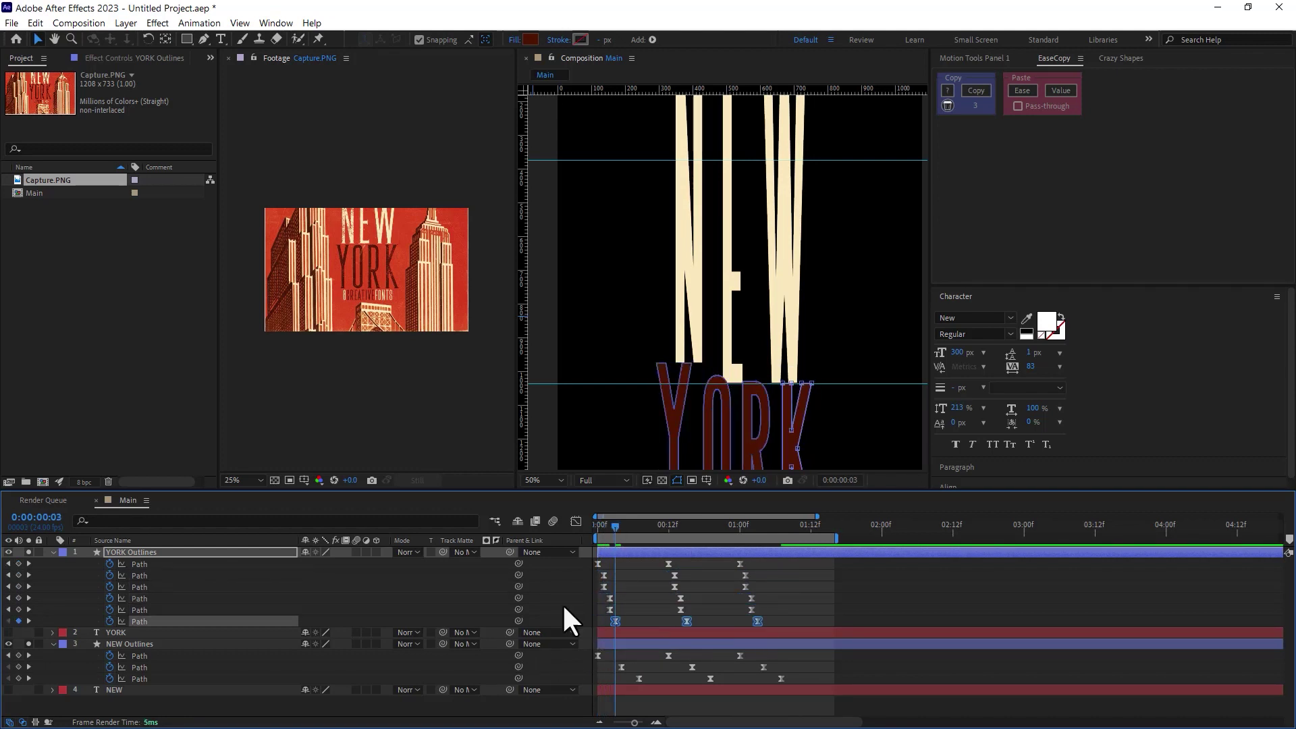
Play back the animation and shift the path keyframes of the E to start at 2 frames and the W at 4 frames
key("Home")
scroll(607, 387, "down", 1)
key("space")
key("space")
left_click_drag(775, 662, 601, 673)
left_click_drag(600, 527, 622, 528)
left_click_drag(793, 673, 632, 682)
left_click_drag(639, 679, 622, 681)
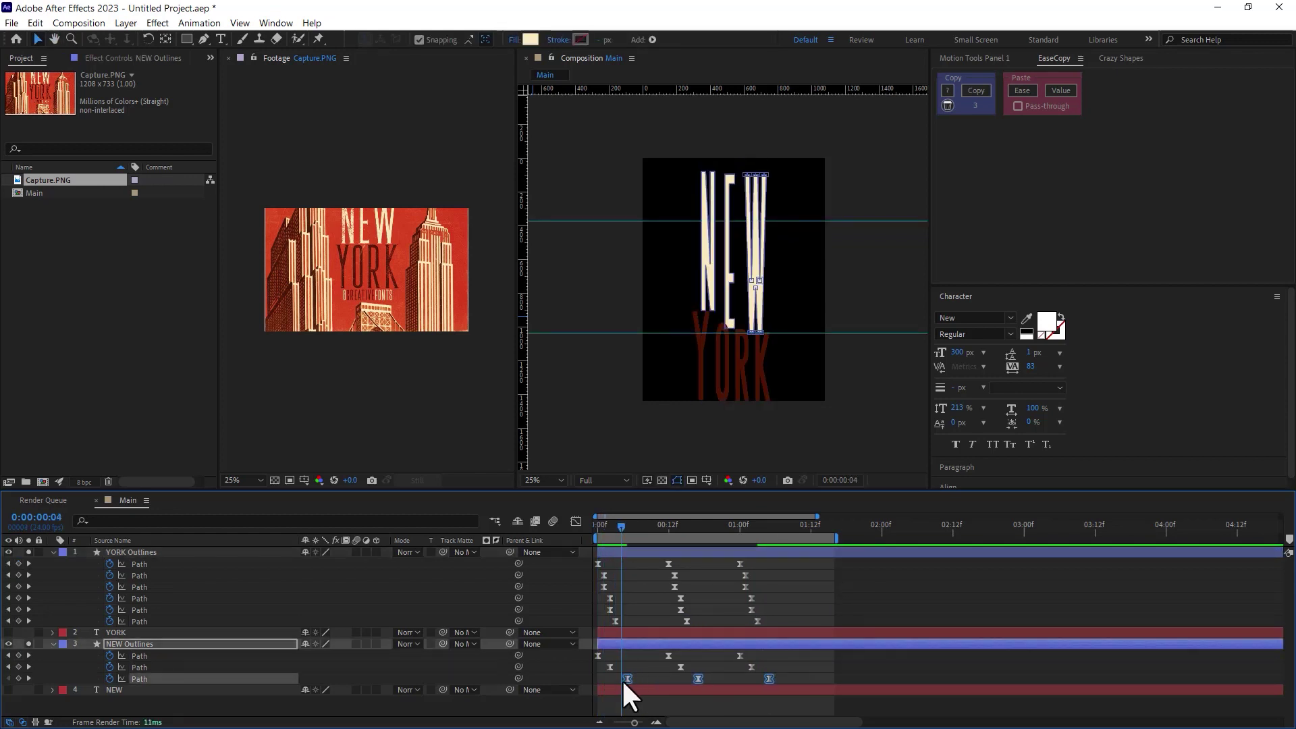
Move the path keyframes of the E to start at 1 frame and the W at 2 frames, checking the playback
key("space")
key("space")
mouse_move(599, 528)
left_mouse_down()
mouse_move(736, 529)
mouse_move(604, 529)
left_mouse_up()
left_click_drag(765, 663, 603, 671)
left_click_drag(610, 667, 604, 668)
left_click(770, 688)
left_click_drag(770, 677, 613, 682)
left_click_drag(621, 679, 610, 680)
key("space")
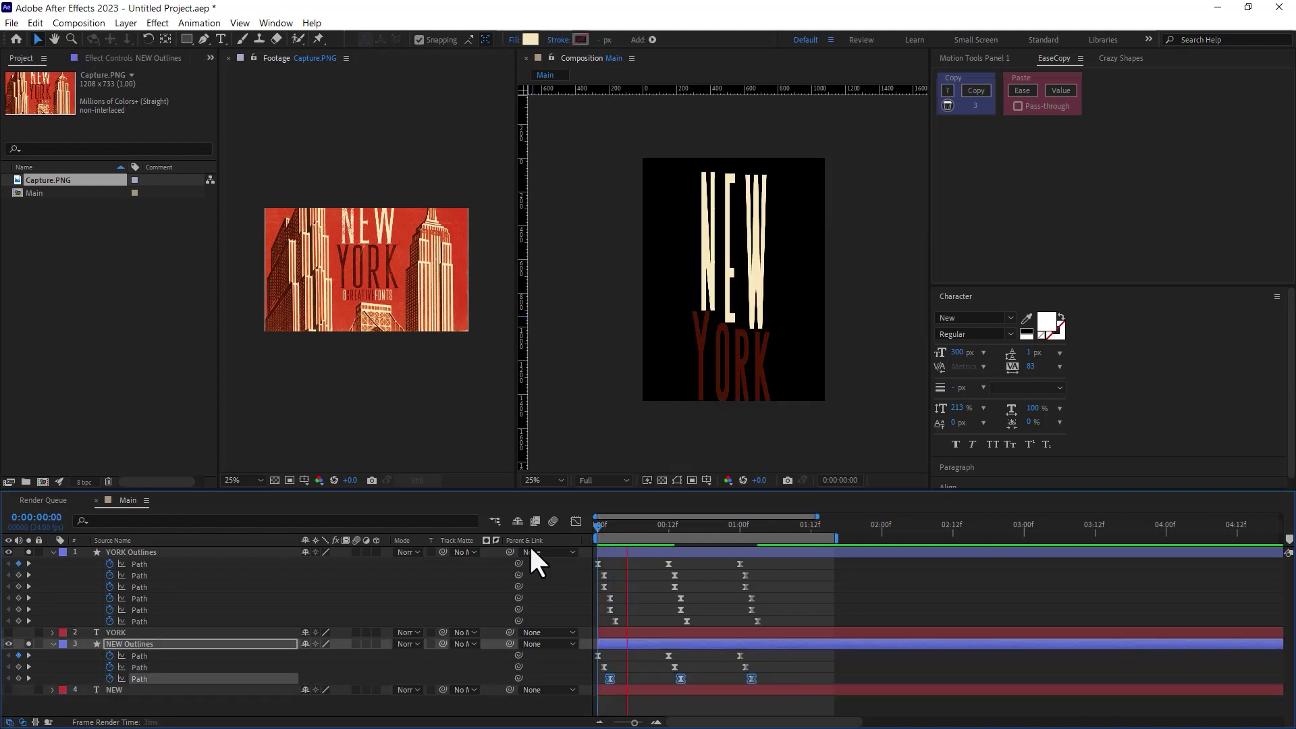
key("space")
Move the W's last path keyframe to about 1:06 and the E's middle path keyframe to 14 frames
left_click_drag(600, 528, 692, 529)
scroll(758, 374, "up", 1)
left_click_drag(751, 679, 775, 683)
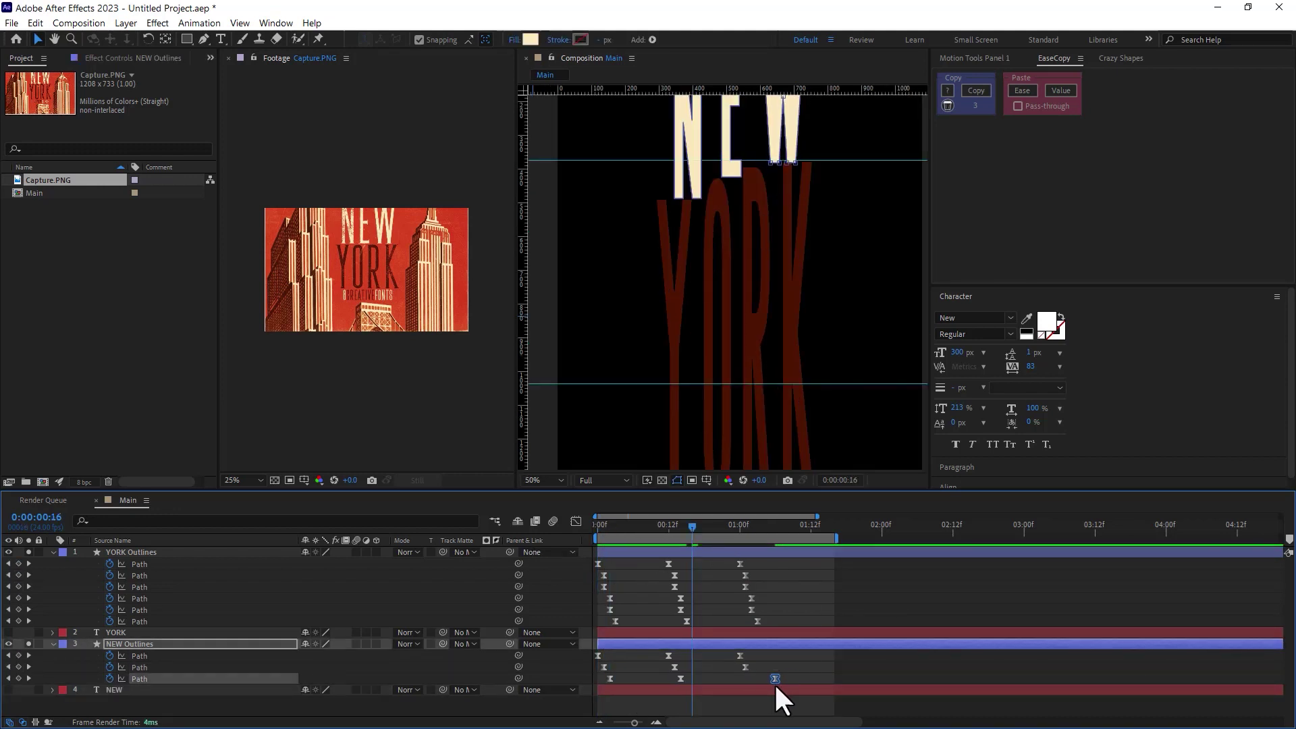
scroll(637, 342, "down", 1)
left_click_drag(674, 525, 674, 561)
left_click_drag(675, 667, 681, 669)
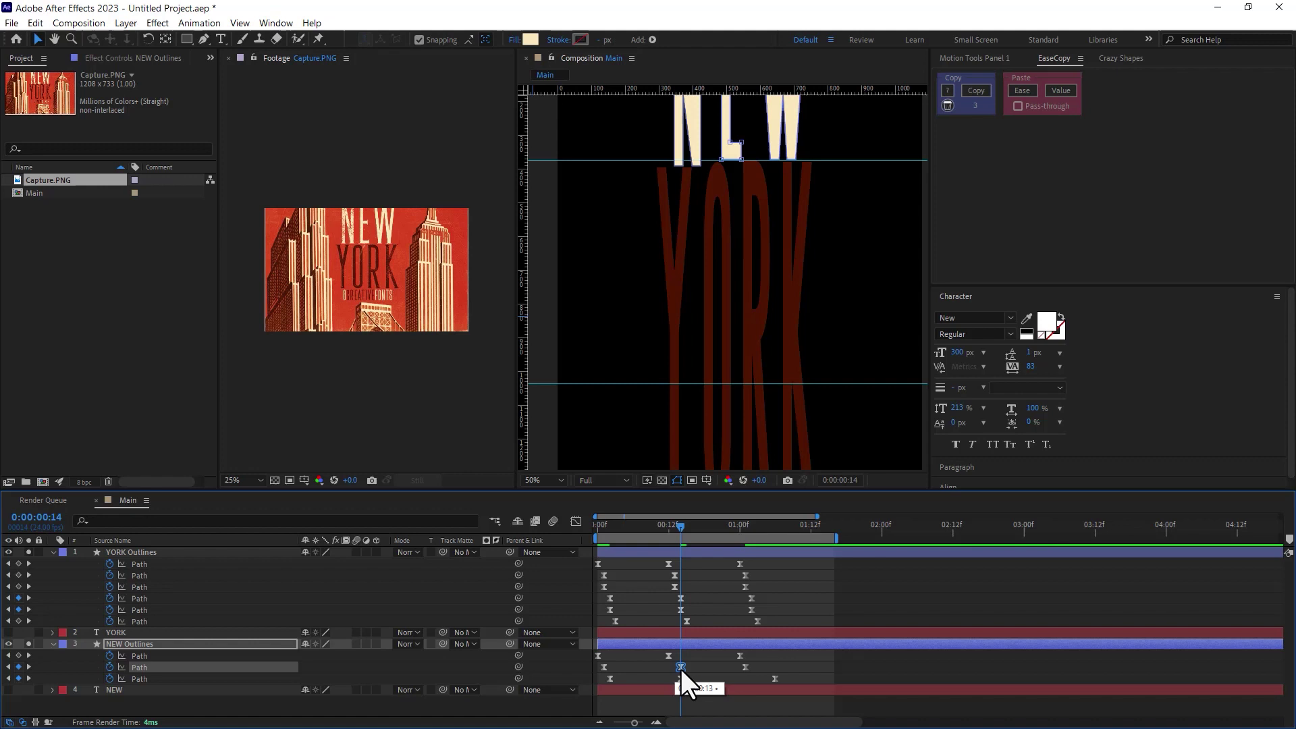
Shorten Main's work area to end at about 1:11 and play back the loop
key("Page_Down")
key("space")
scroll(582, 343, "down", 1)
key("space")
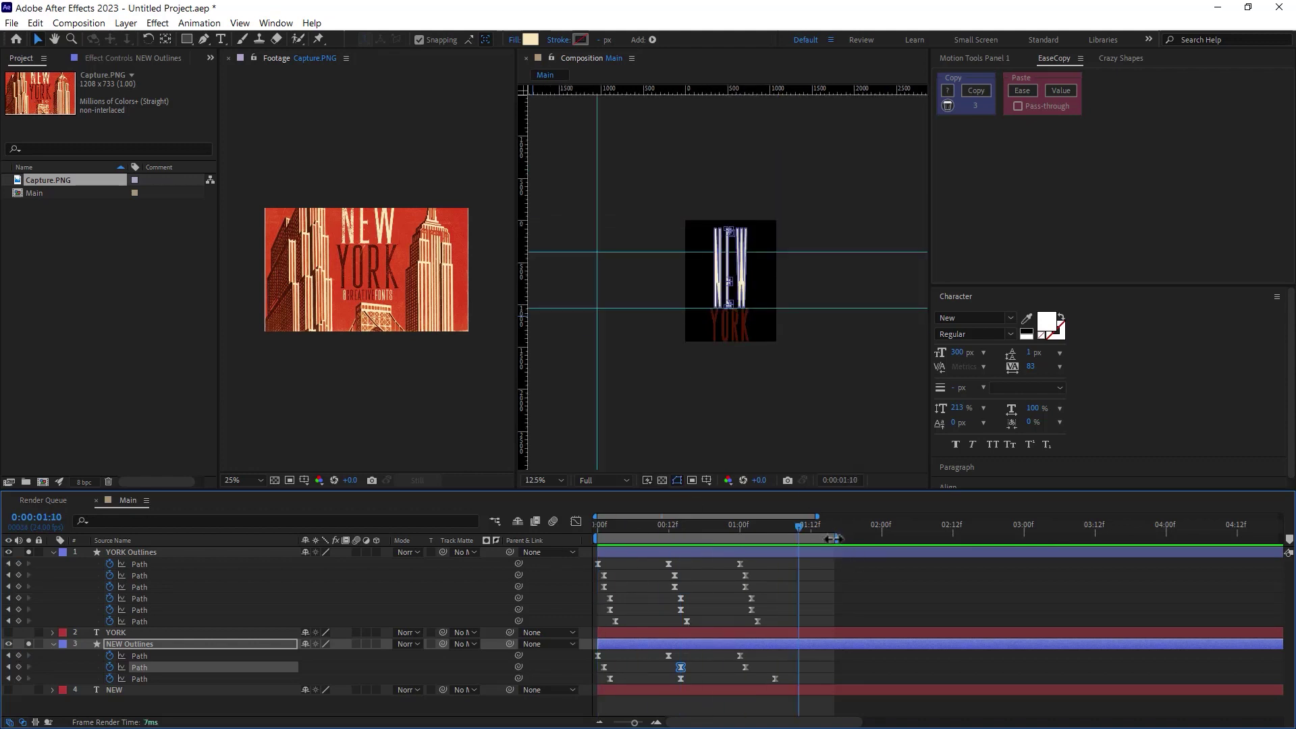
left_click_drag(844, 540, 813, 540)
left_click_drag(804, 527, 596, 548)
key("space")
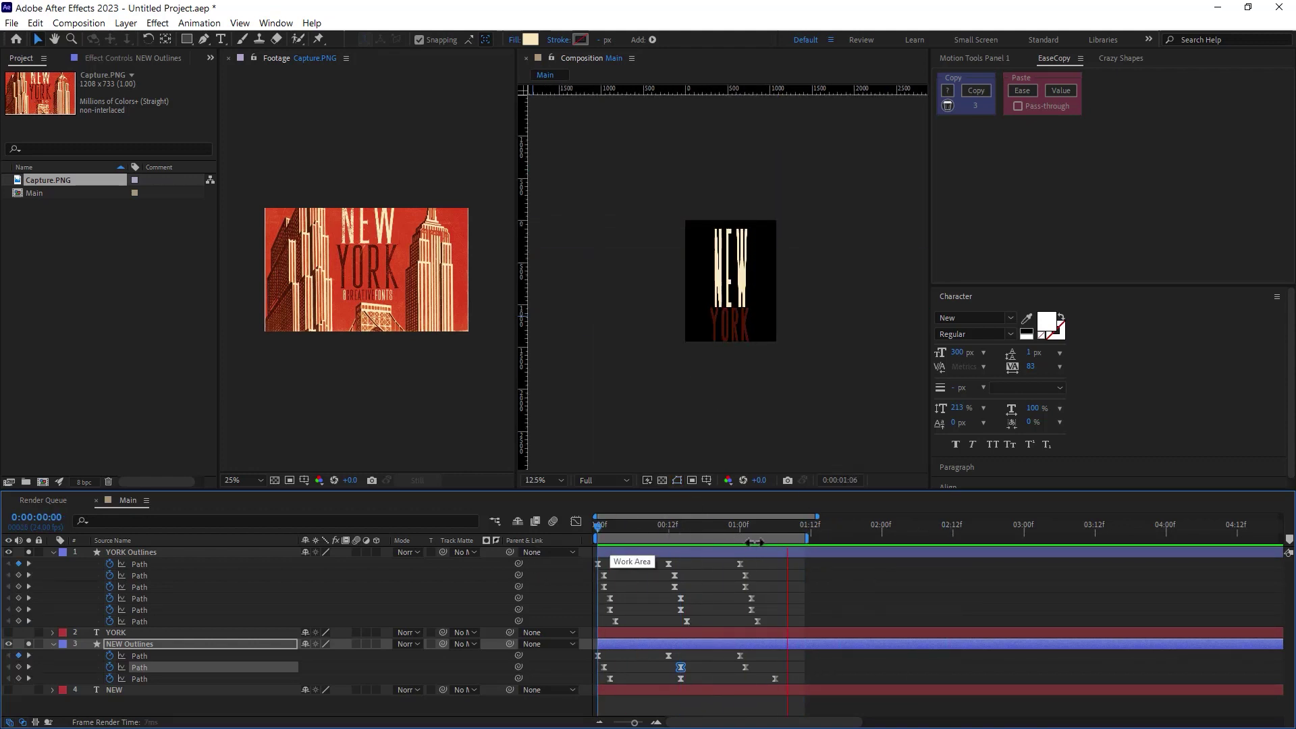
Create a new composition 1080 px wide and 1620 px high
right_click(117, 255)
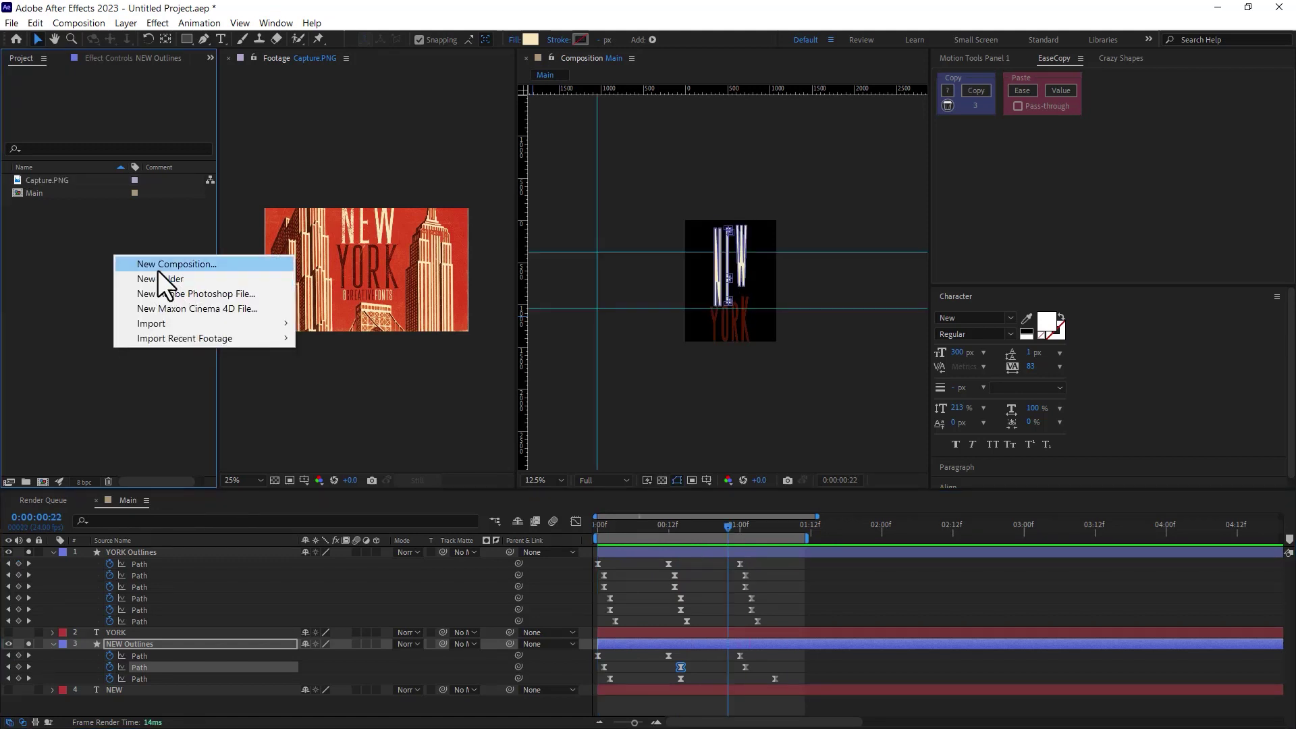
left_click(148, 264)
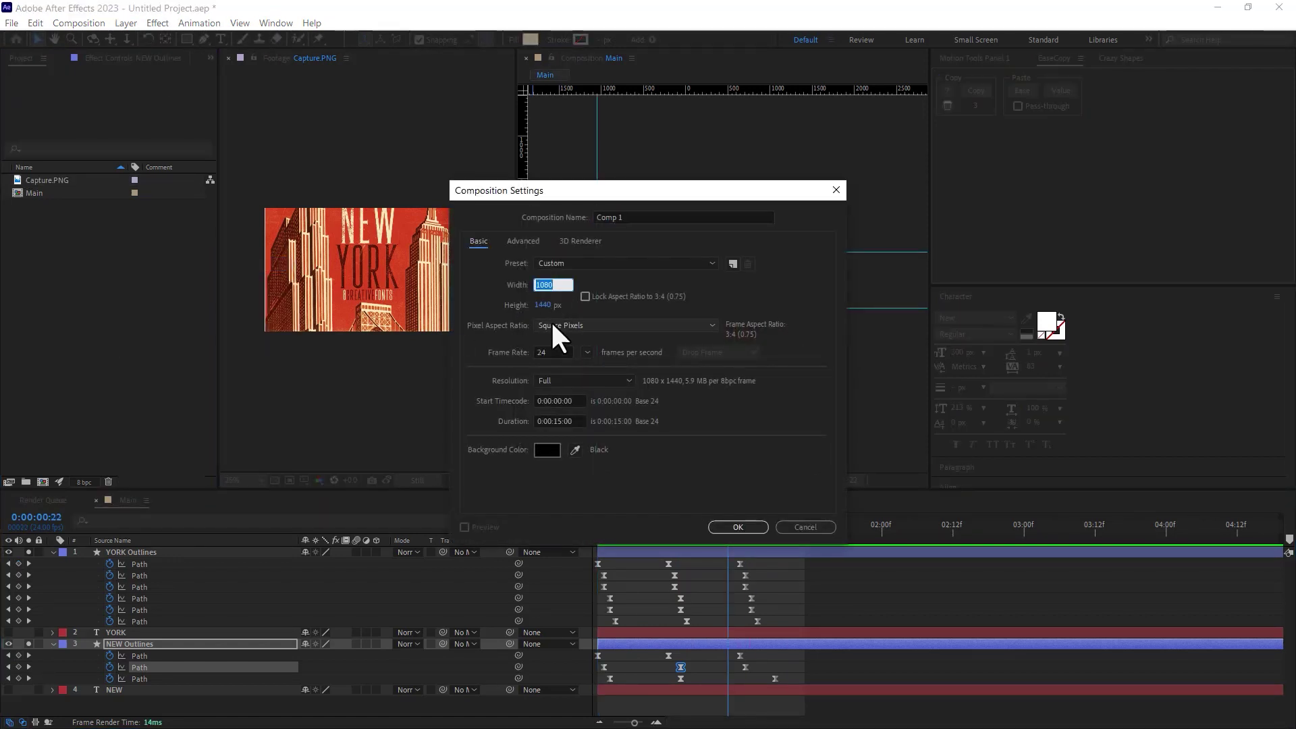
left_click(540, 305)
type("1620")
key("Return")
Set Comp 1's height to 1920 px, add the Main composition to it and preview it
left_click(79, 192)
key("ctrl+k")
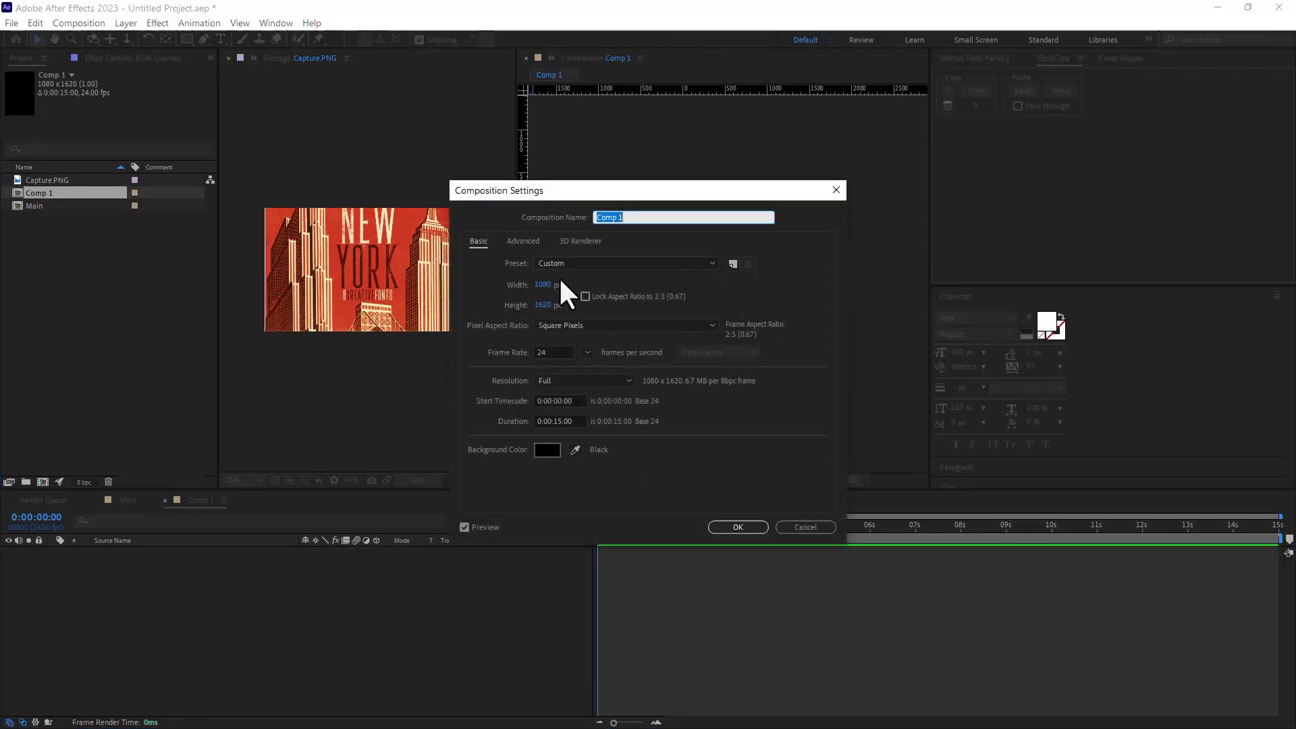
key("Return")
left_click_drag(34, 205, 727, 280)
key("space")
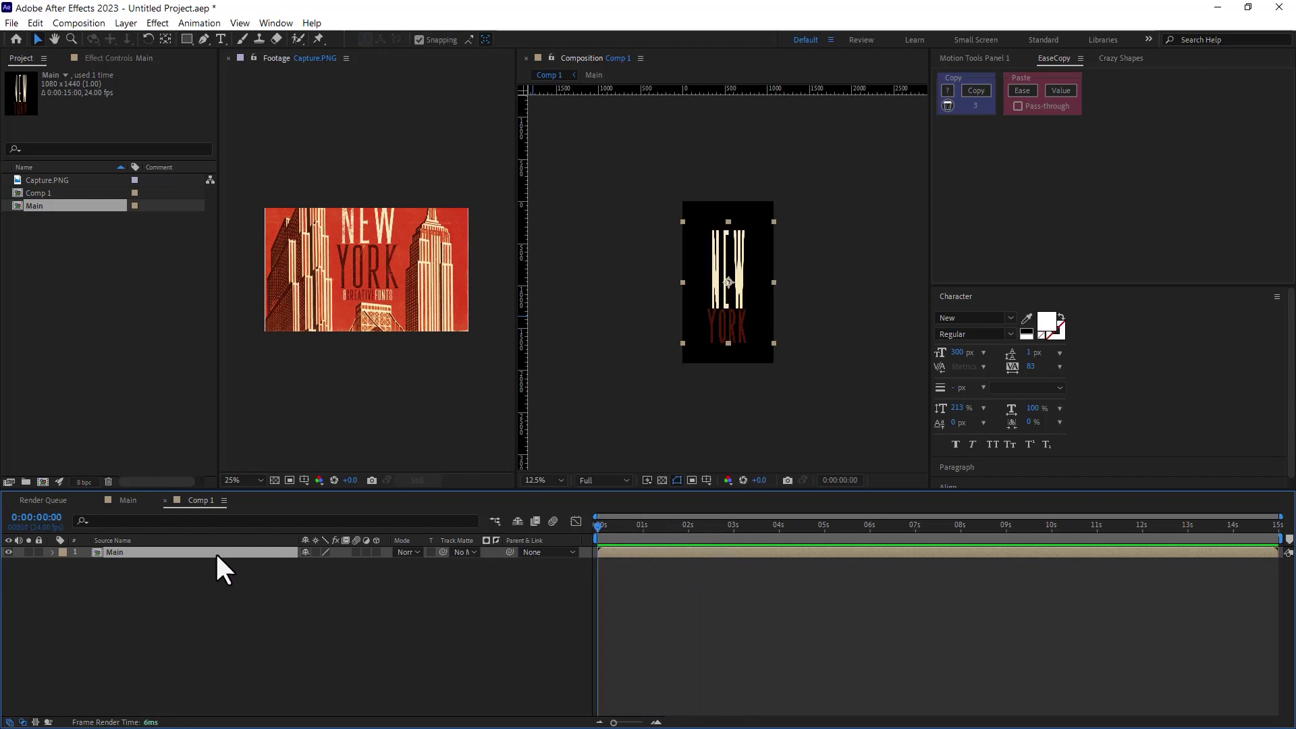
Create a 1080 by 1920 px solid in the poster's background red, place it beneath the Main layer and preview the result
right_click(192, 549)
left_click(143, 566)
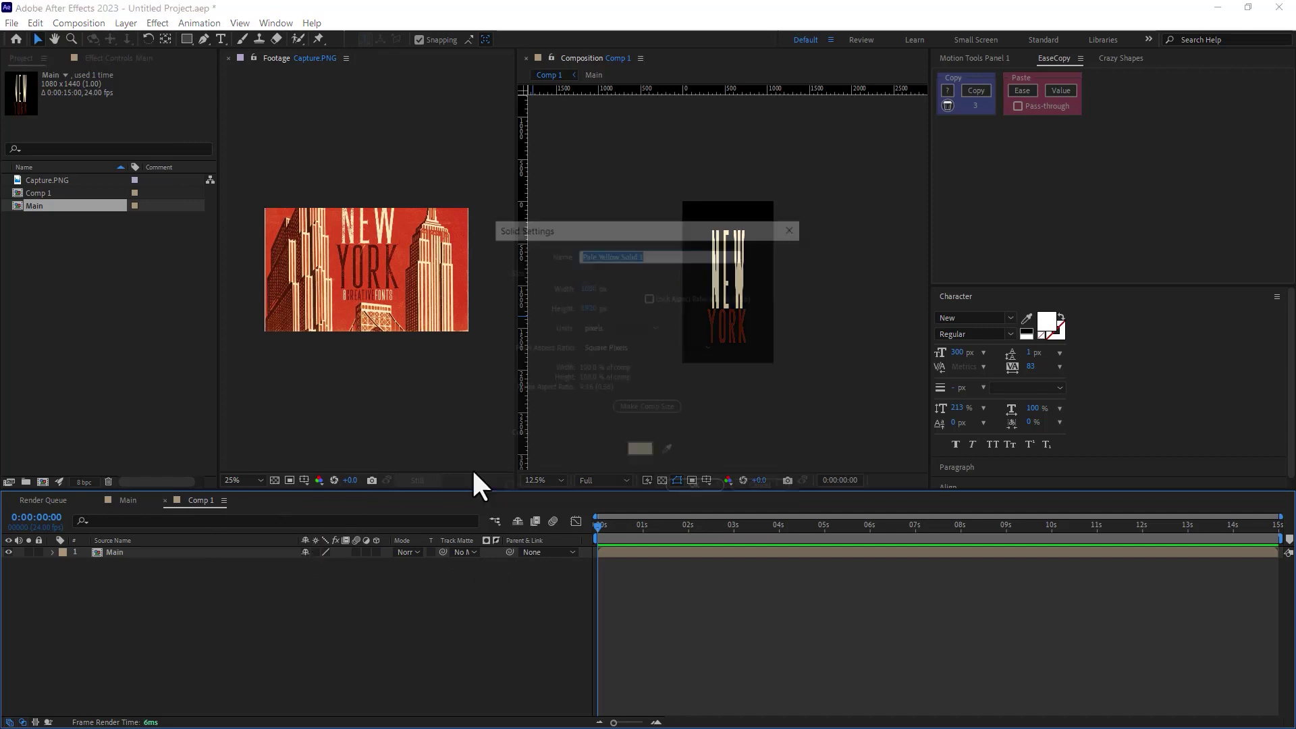
left_click(668, 452)
left_click(455, 241)
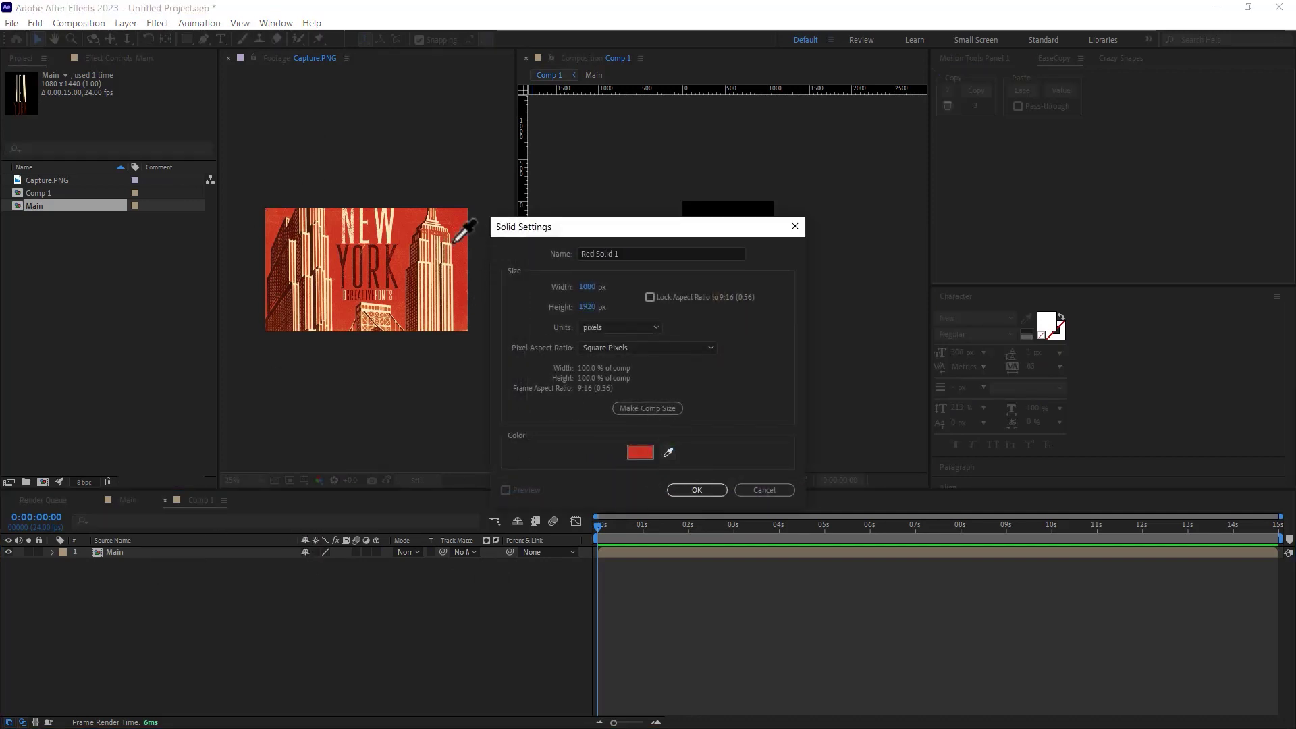
left_click(697, 490)
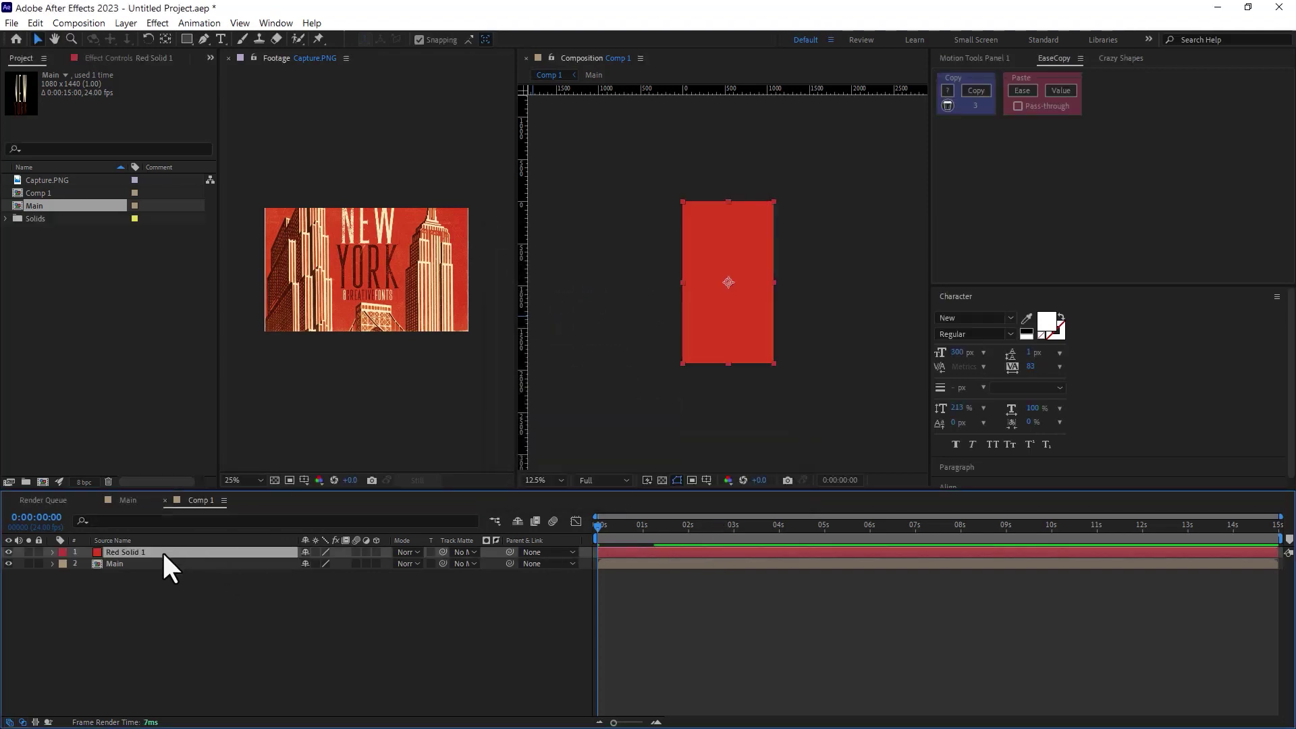
left_click_drag(162, 550, 205, 606)
left_click(218, 620)
scroll(713, 347, "up", 1)
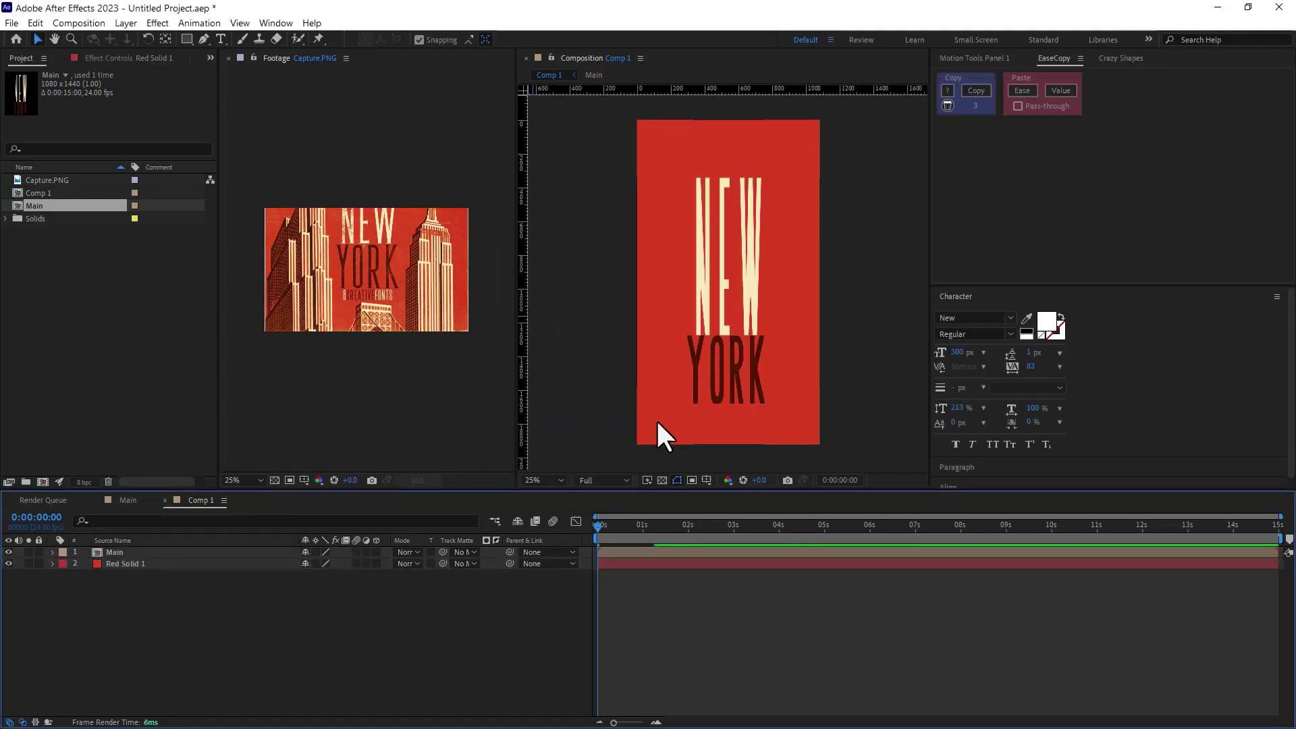
key("space")
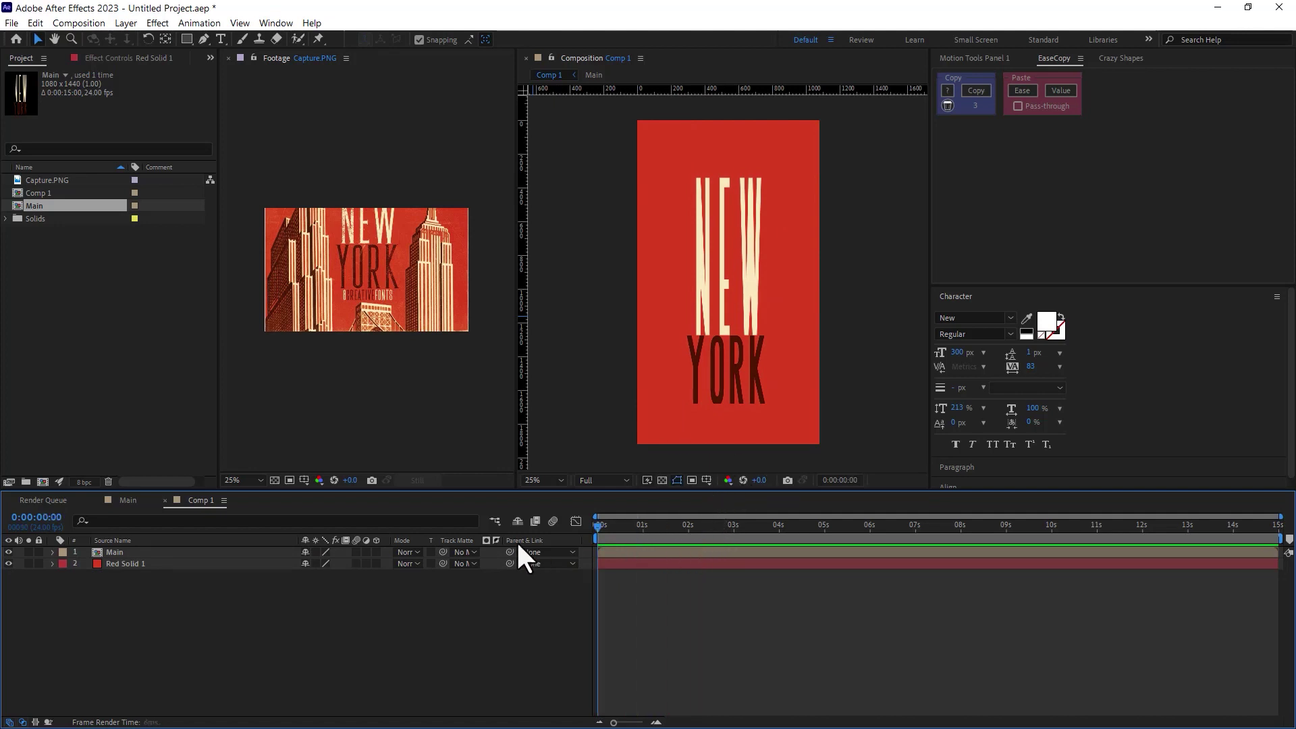
Move the Main layer slightly upward in Comp 1, close the reference image viewer and return to the first frame
left_click(131, 552)
scroll(626, 317, "down", 1)
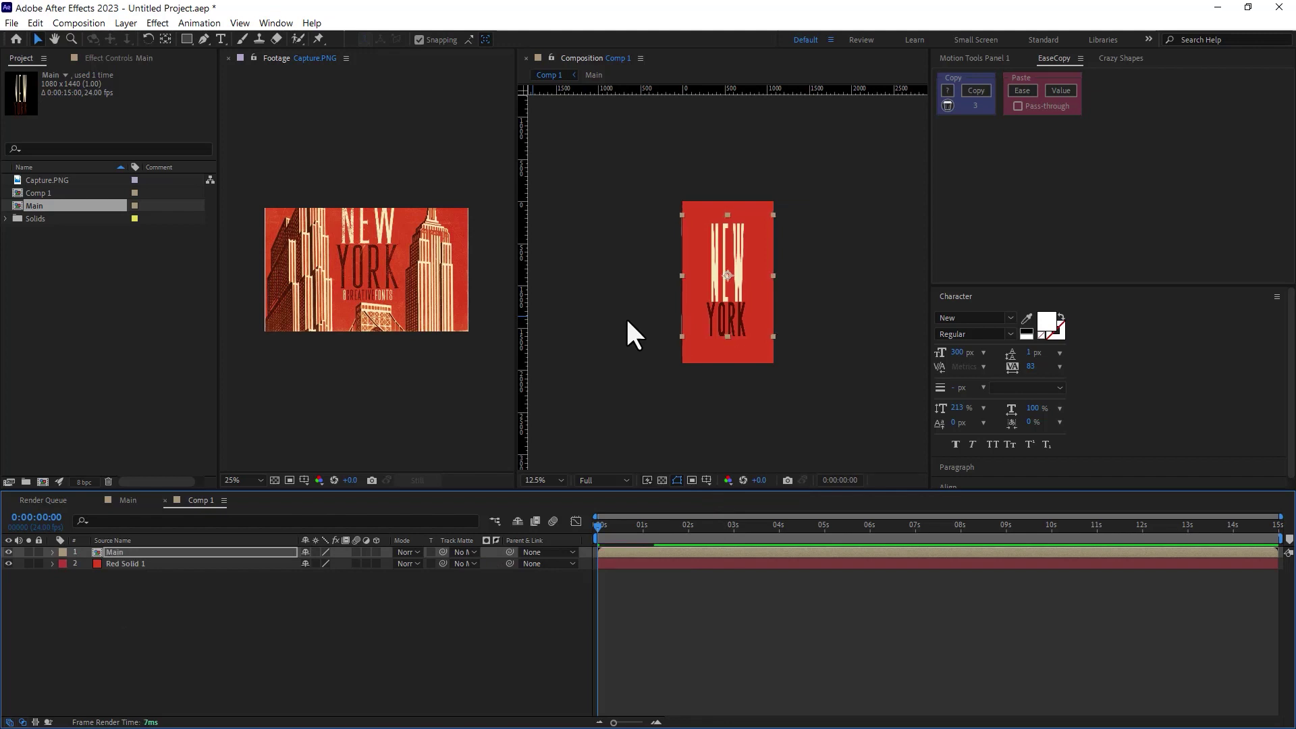
scroll(626, 317, "up", 1)
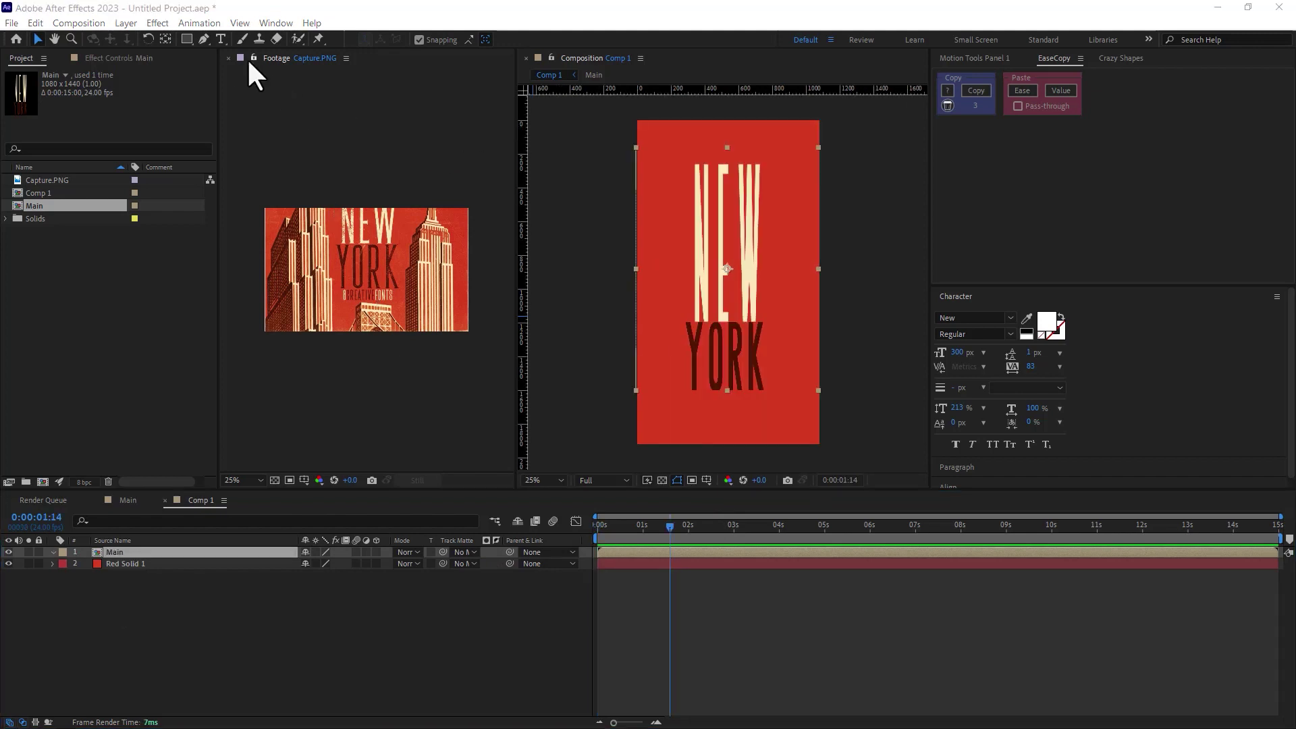
left_click(228, 58)
scroll(416, 322, "up", 2)
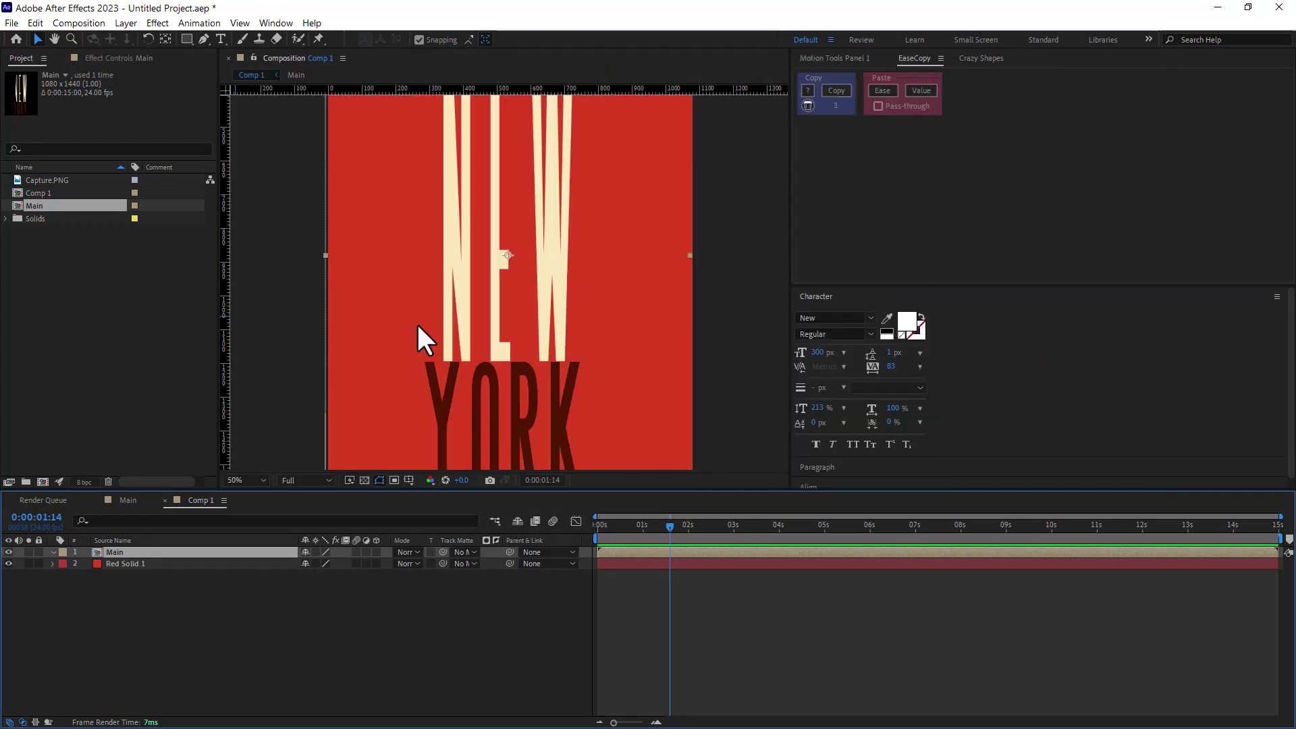
scroll(416, 322, "down", 2)
left_click_drag(645, 537, 548, 537)
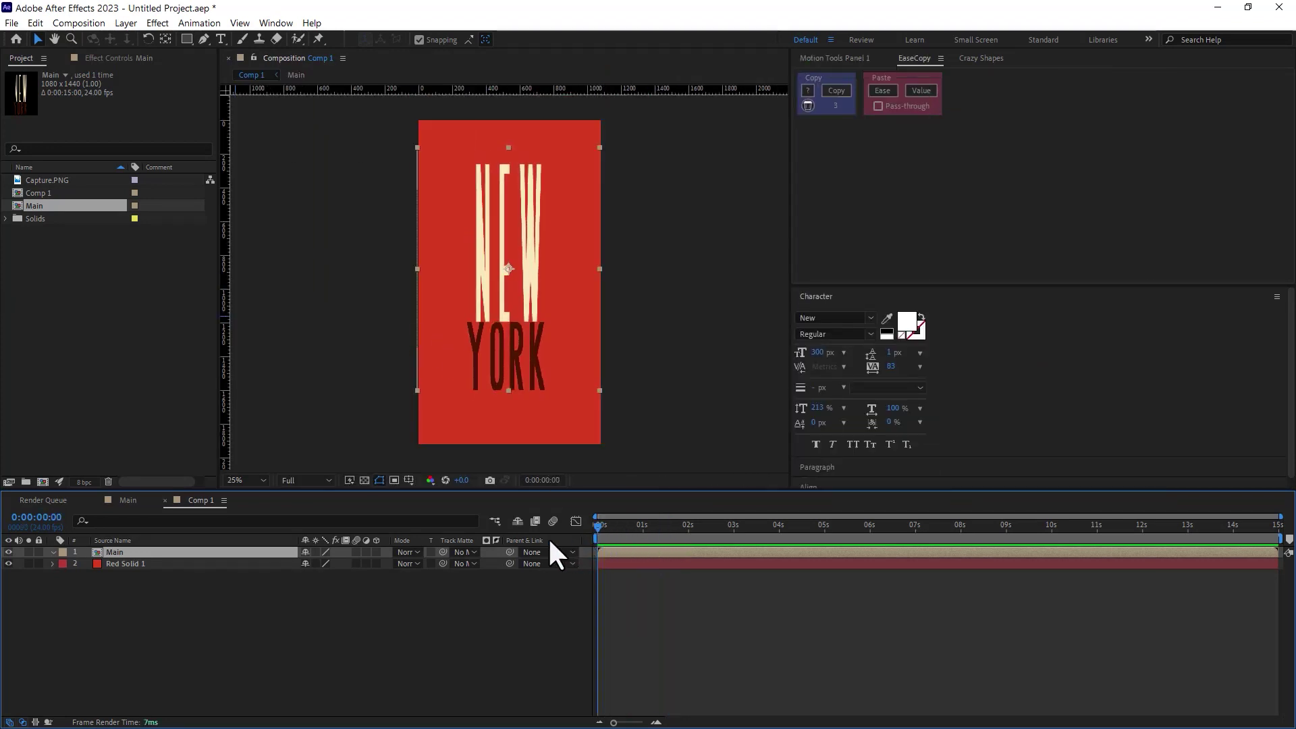
Play back Comp 1, and in Main move the W's middle path keyframe to 15 frames and its last to 1:03
key("space")
key("space")
left_click(596, 525)
key("space")
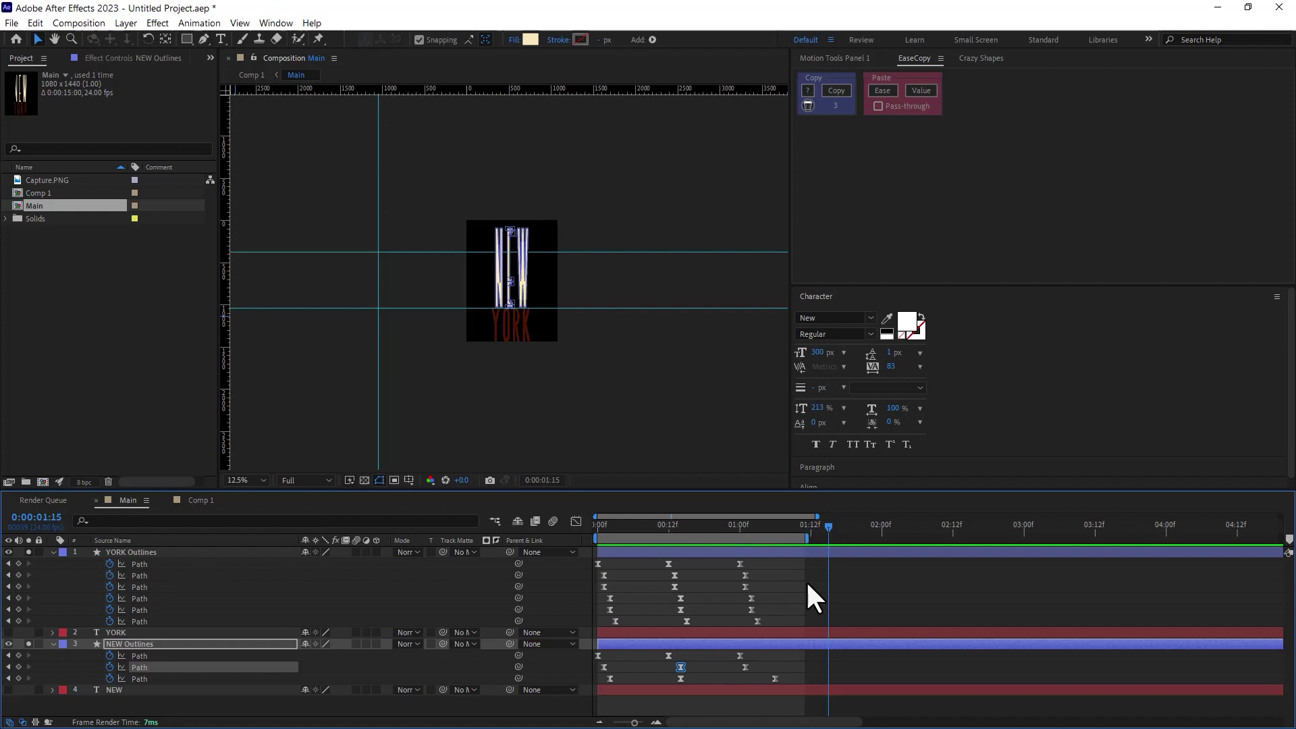
left_click(681, 679)
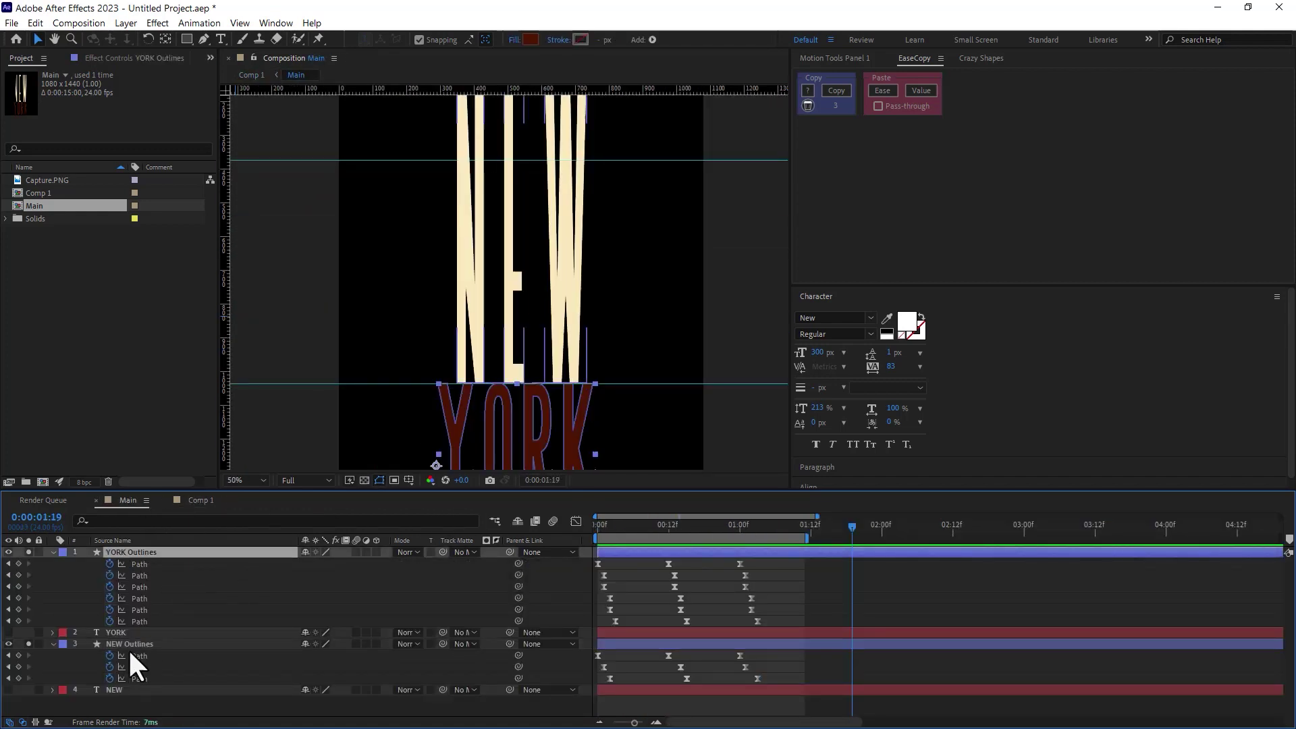
left_click(128, 645)
Play back Comp 1 and set its work area to end at 1:03
left_click(198, 501)
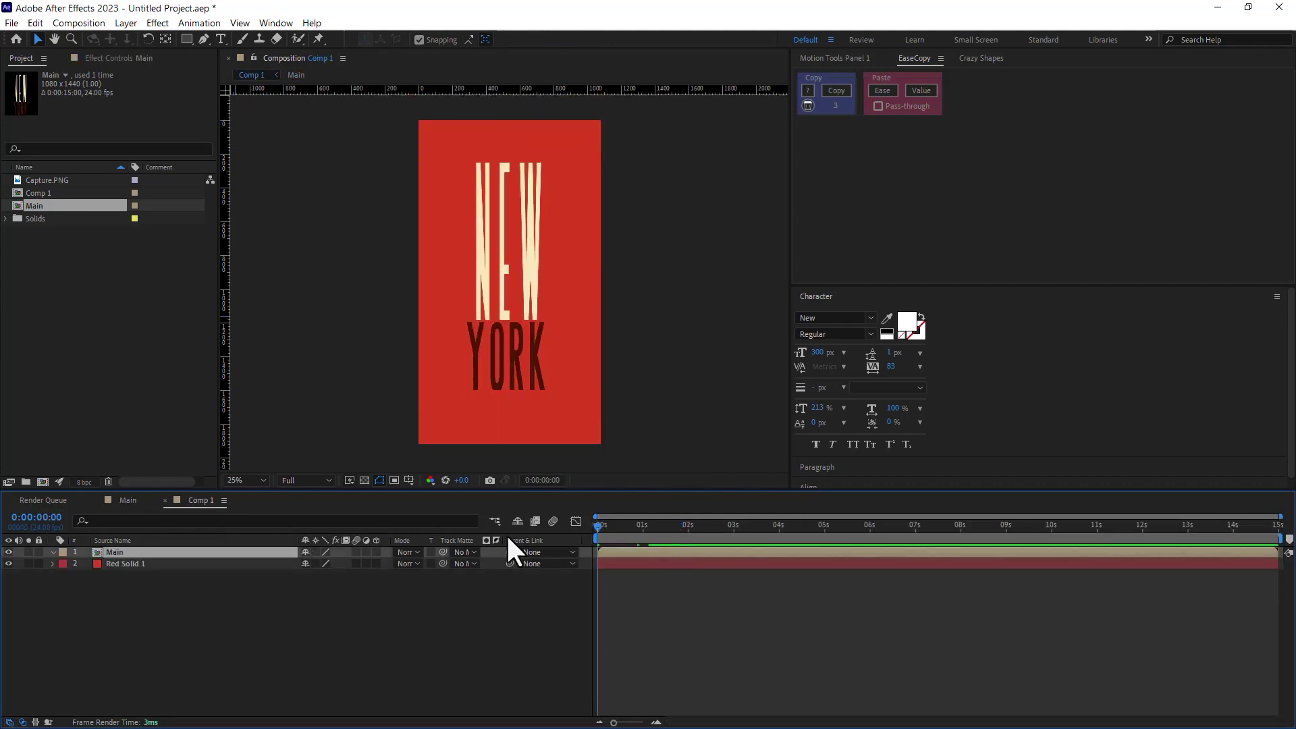
key("space")
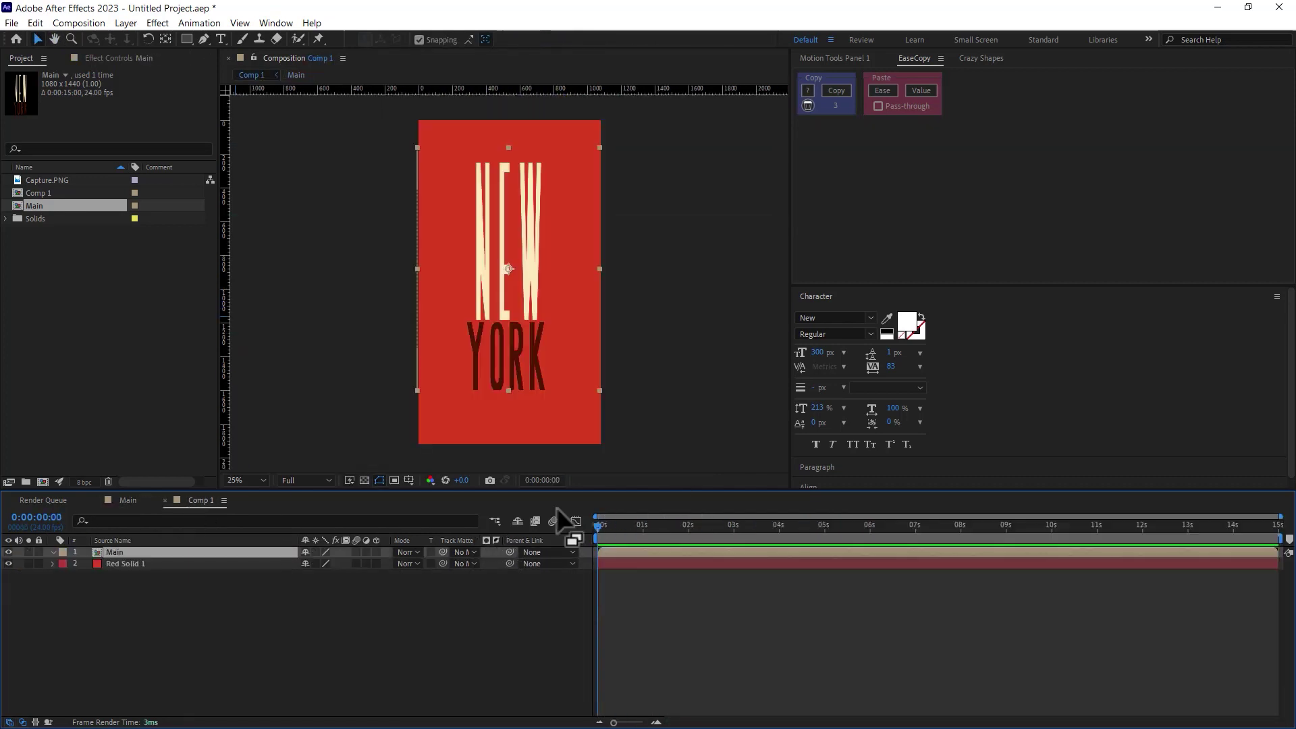
key("space")
key("n")
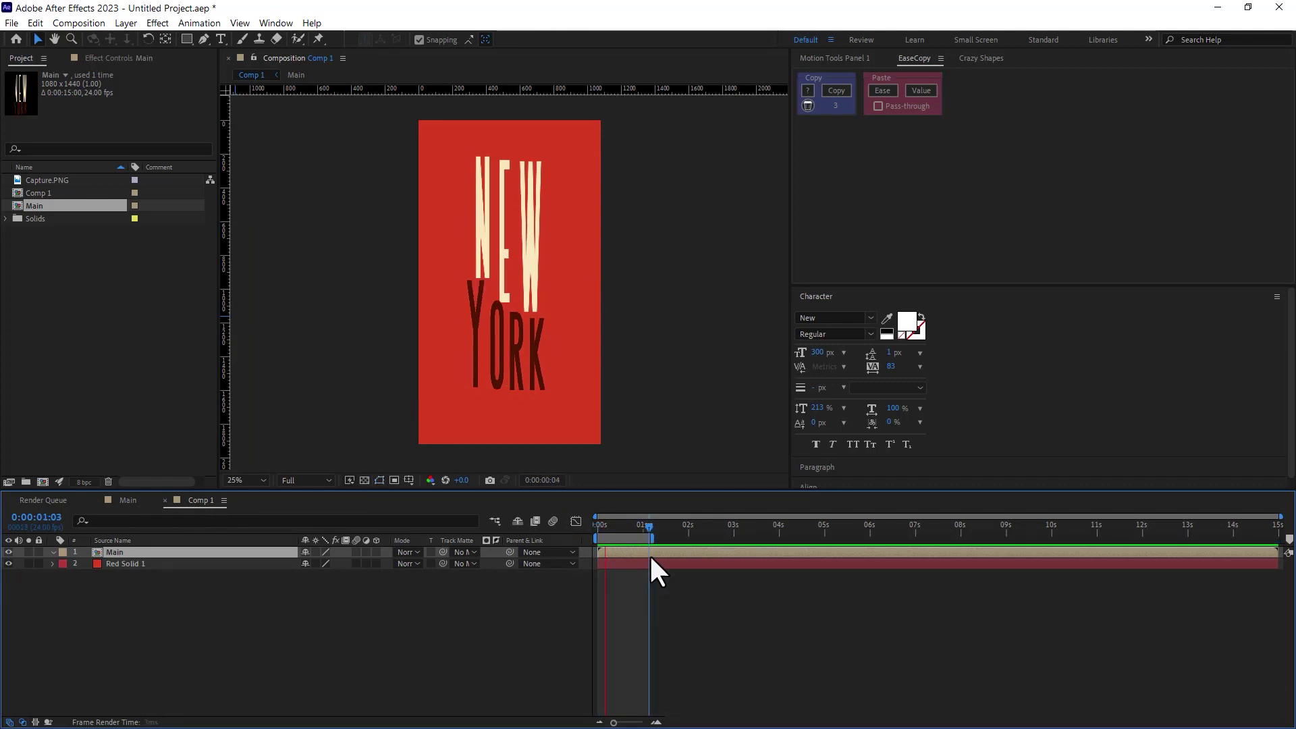
In the Main comp, easy ease the first YORK Outlines path's keyframes and reshape its speed graph to peak early
double_click(220, 552)
left_click_drag(764, 559, 592, 569)
key("shift+F3")
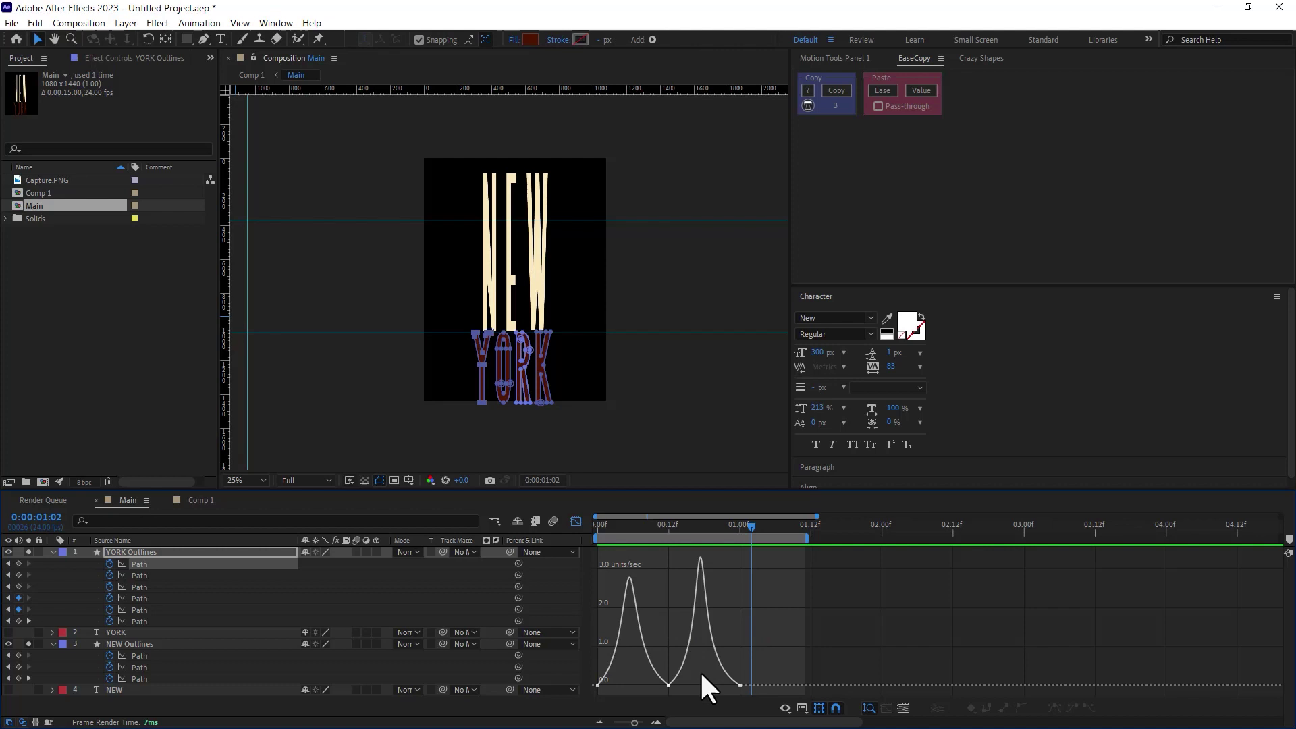
key("F9")
left_click_drag(657, 685, 629, 685)
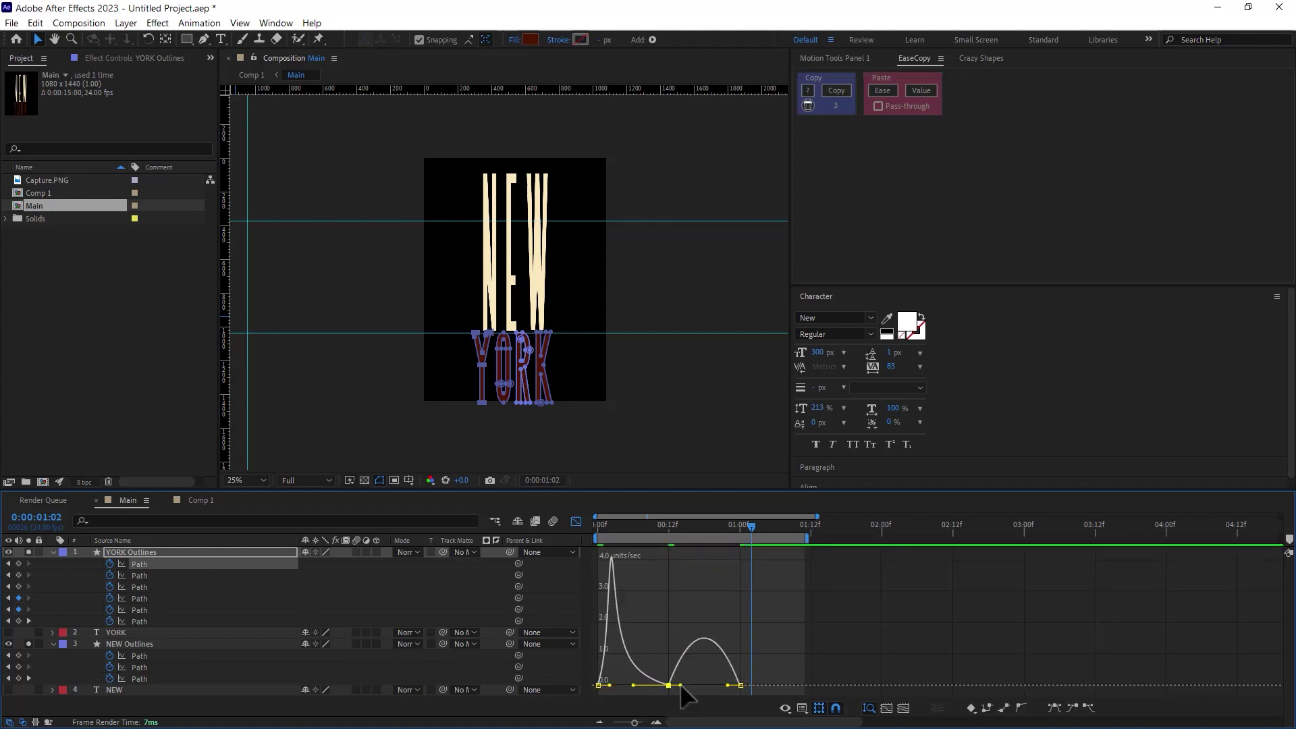
Copy the first YORK path's ease onto all other YORK and NEW path keyframes and preview the animation
key("shift+F3")
left_click_drag(763, 560, 596, 568)
left_click(836, 91)
left_click_drag(779, 580, 593, 684)
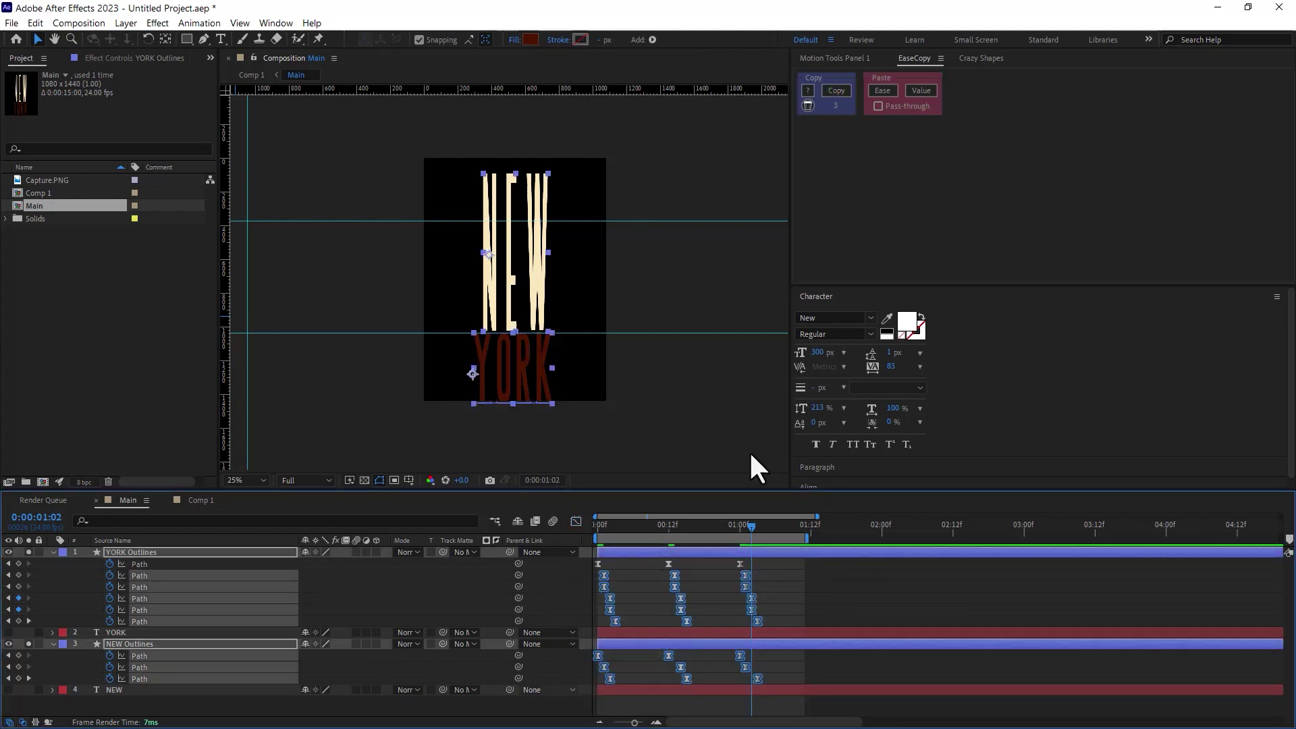
left_click(883, 90)
key("space")
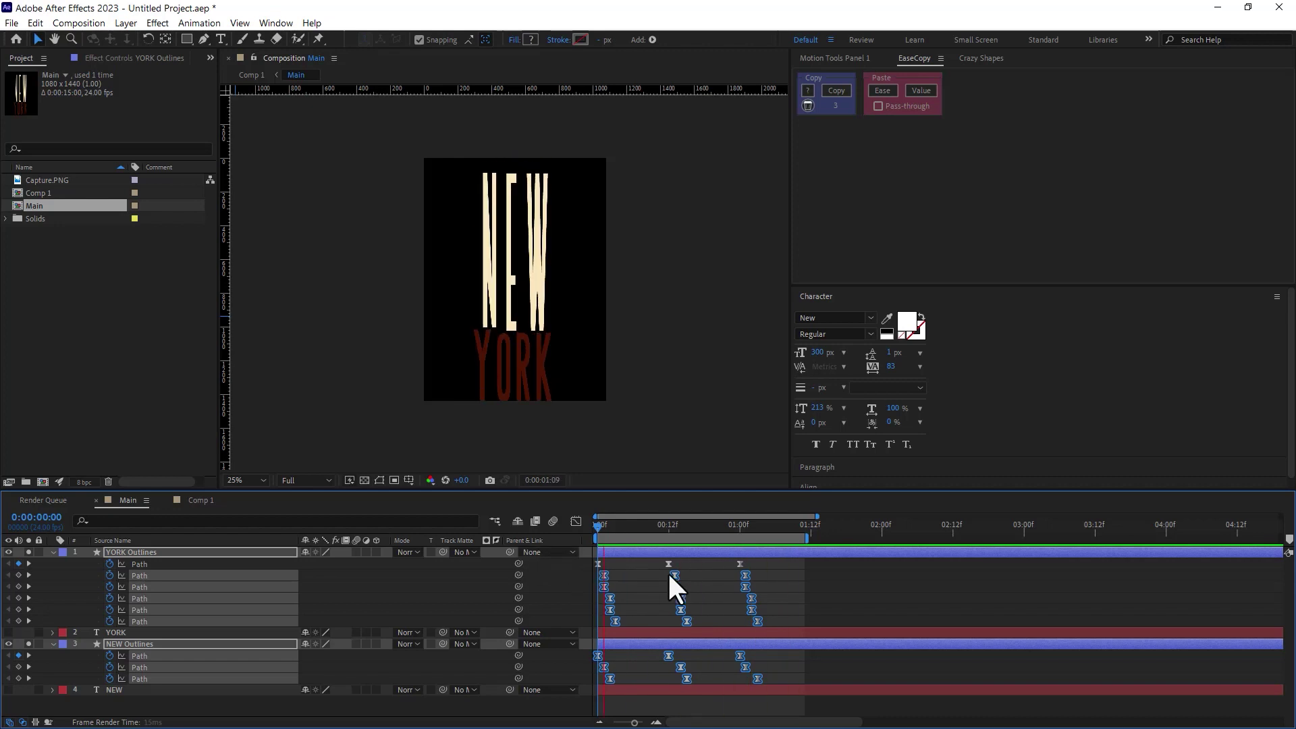
key("space")
Fine-tune the first YORK path's speed graph, reapply its ease to the remaining path keyframes and check the playback in Comp 1
left_click_drag(762, 568, 594, 560)
key("shift+F3")
left_click_drag(703, 686, 695, 685)
key("shift+F3")
left_click_drag(770, 566, 594, 682)
left_click(883, 90)
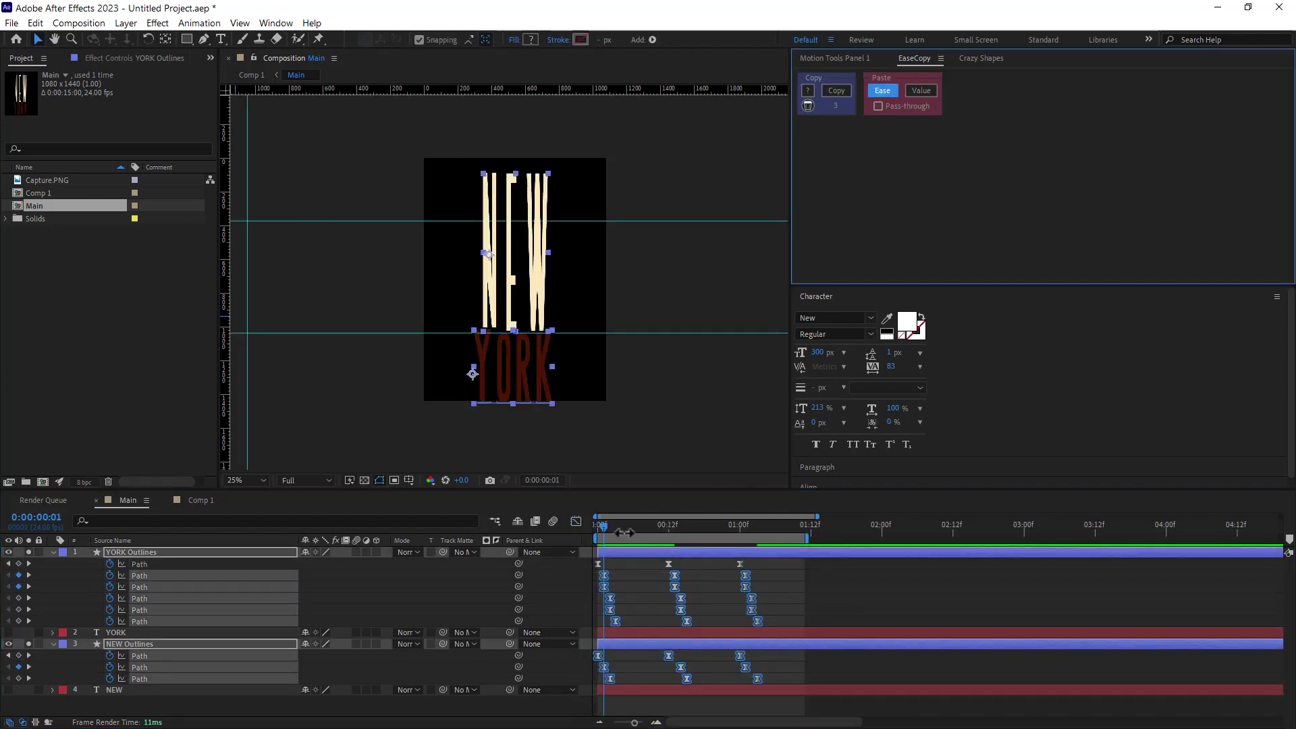
key("space")
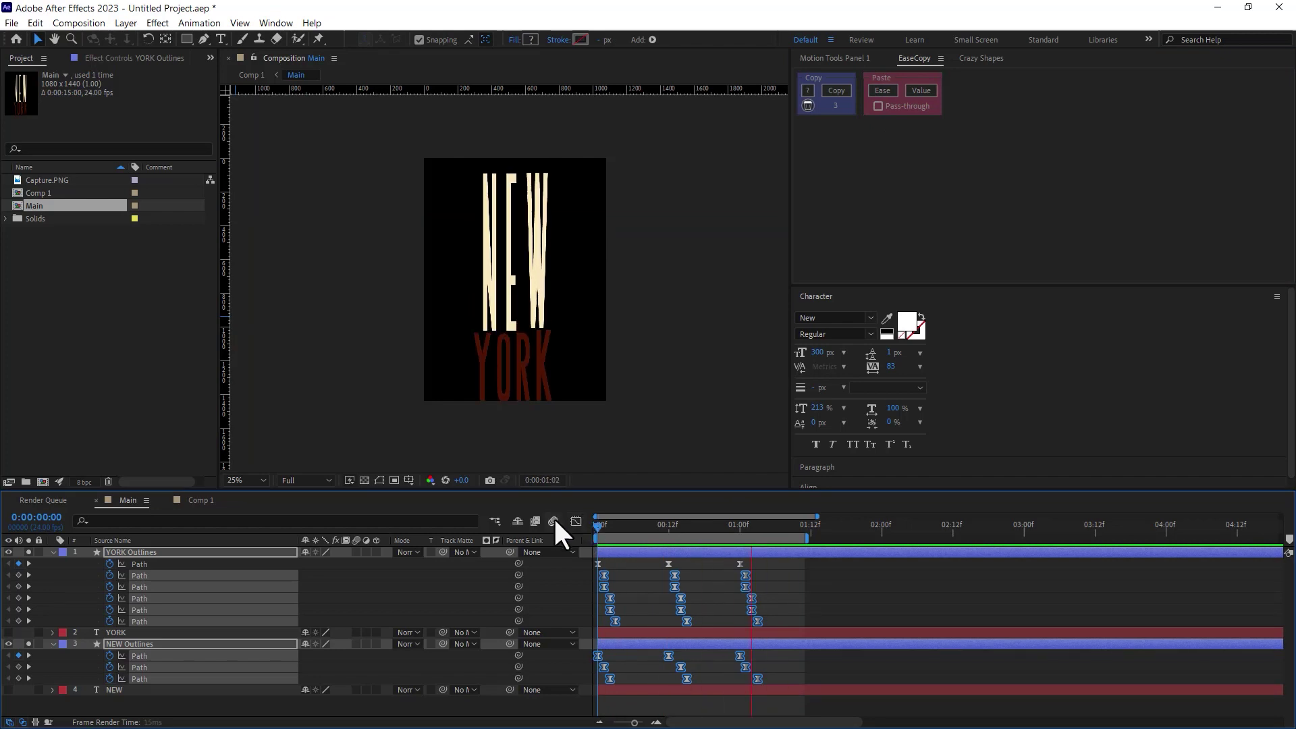
left_click(193, 502)
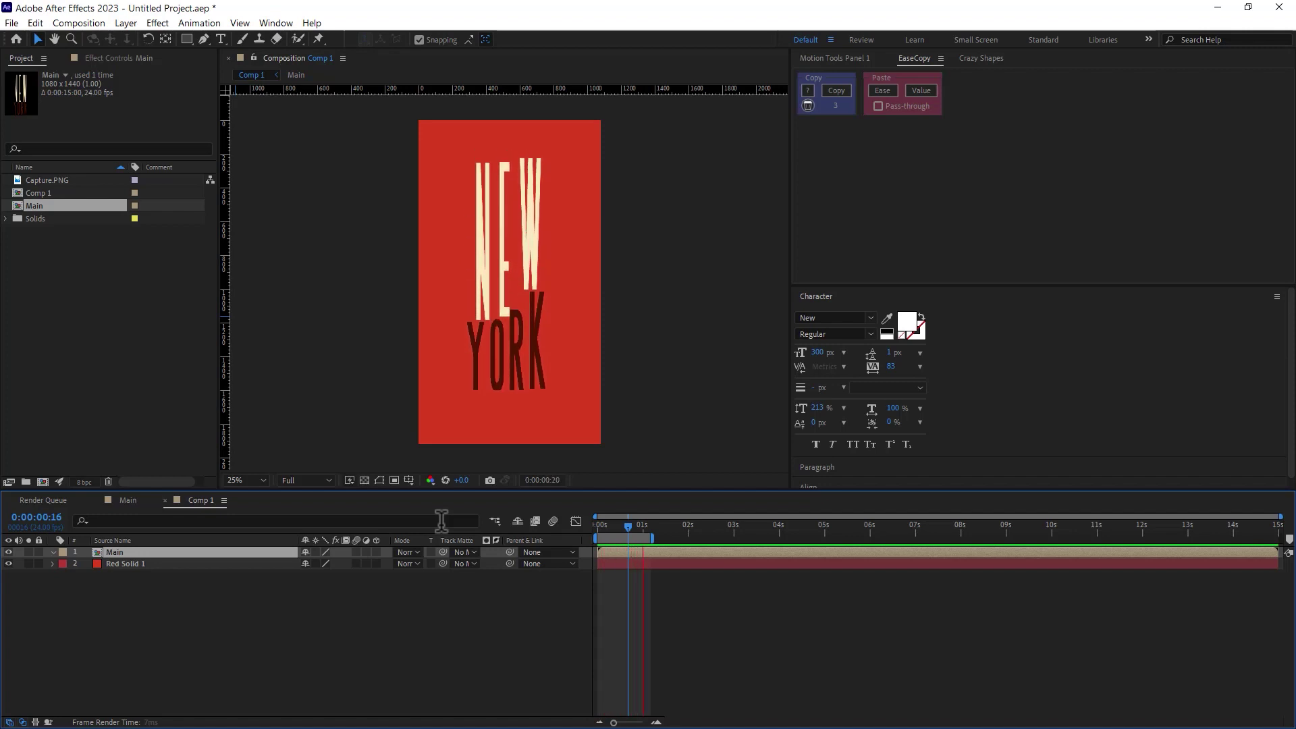
Apply a Gradient Ramp to Red Solid 1 and sample the solid's red as its start colour
left_click(179, 564)
key("ctrl+space")
type("grad")
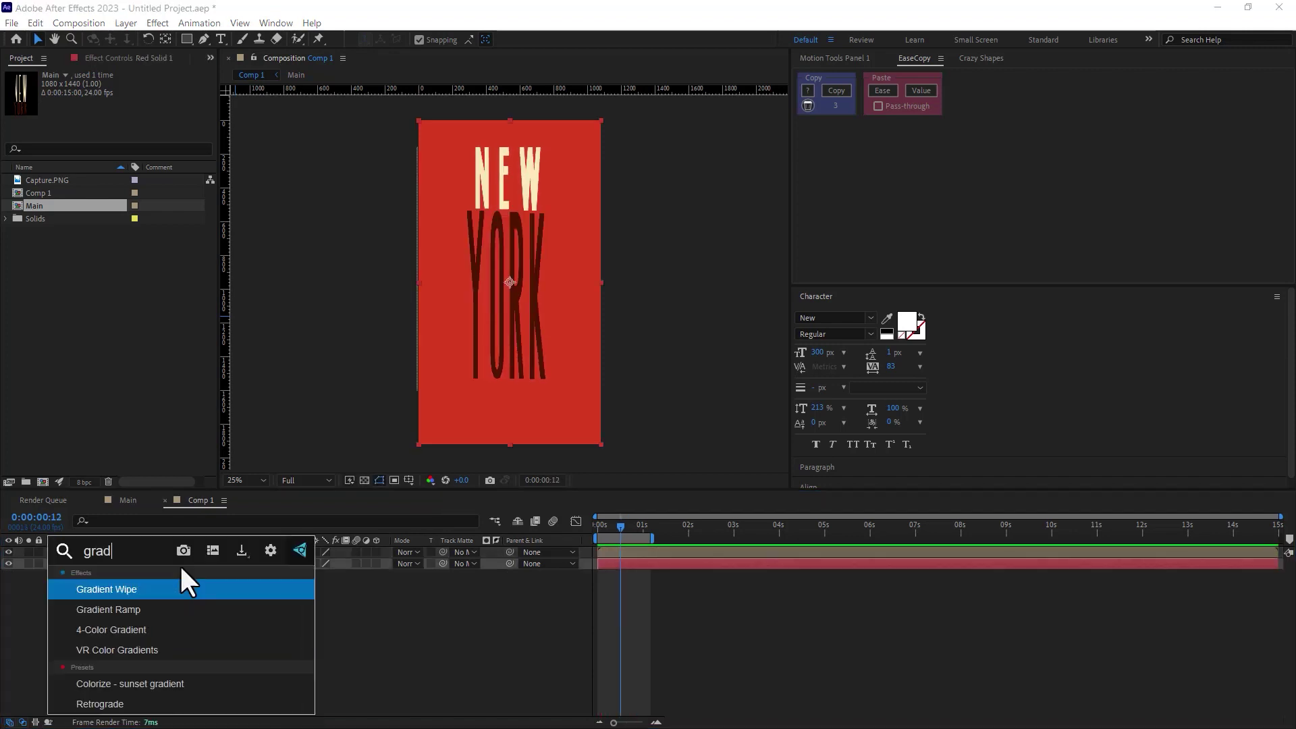
key("Return")
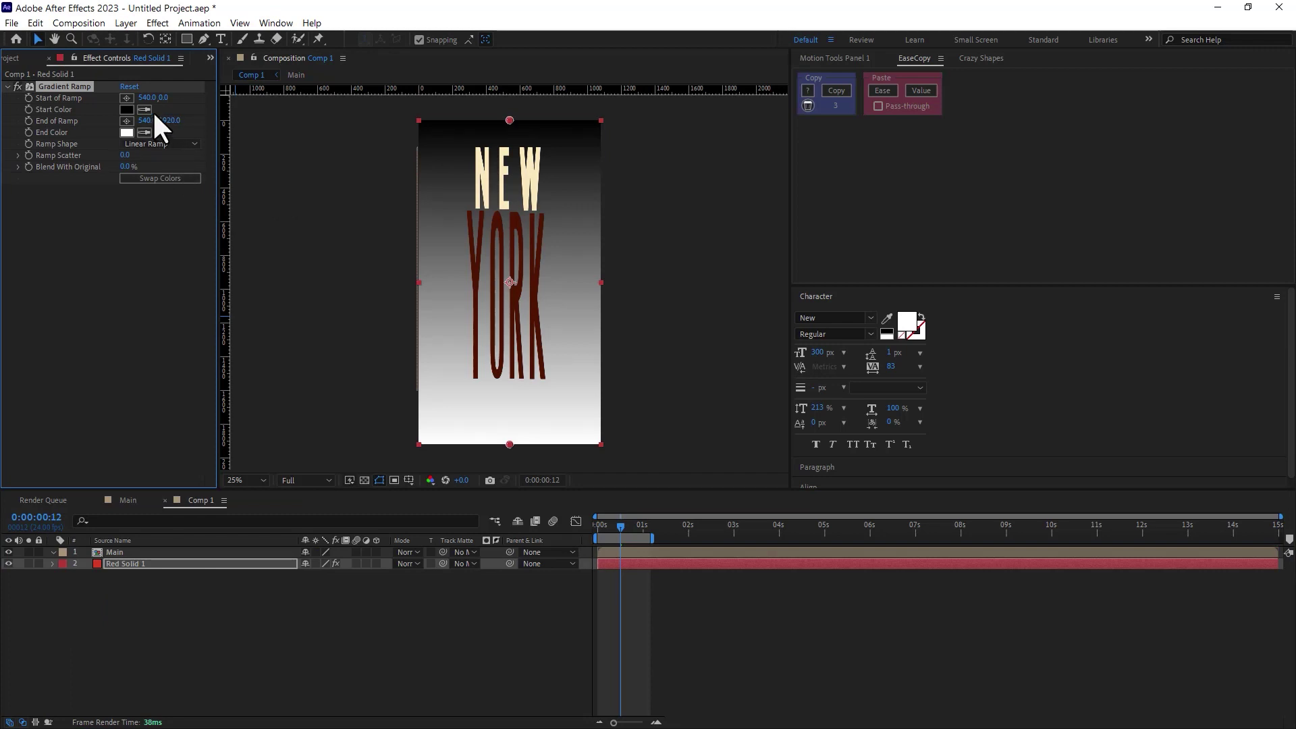
left_click(154, 113)
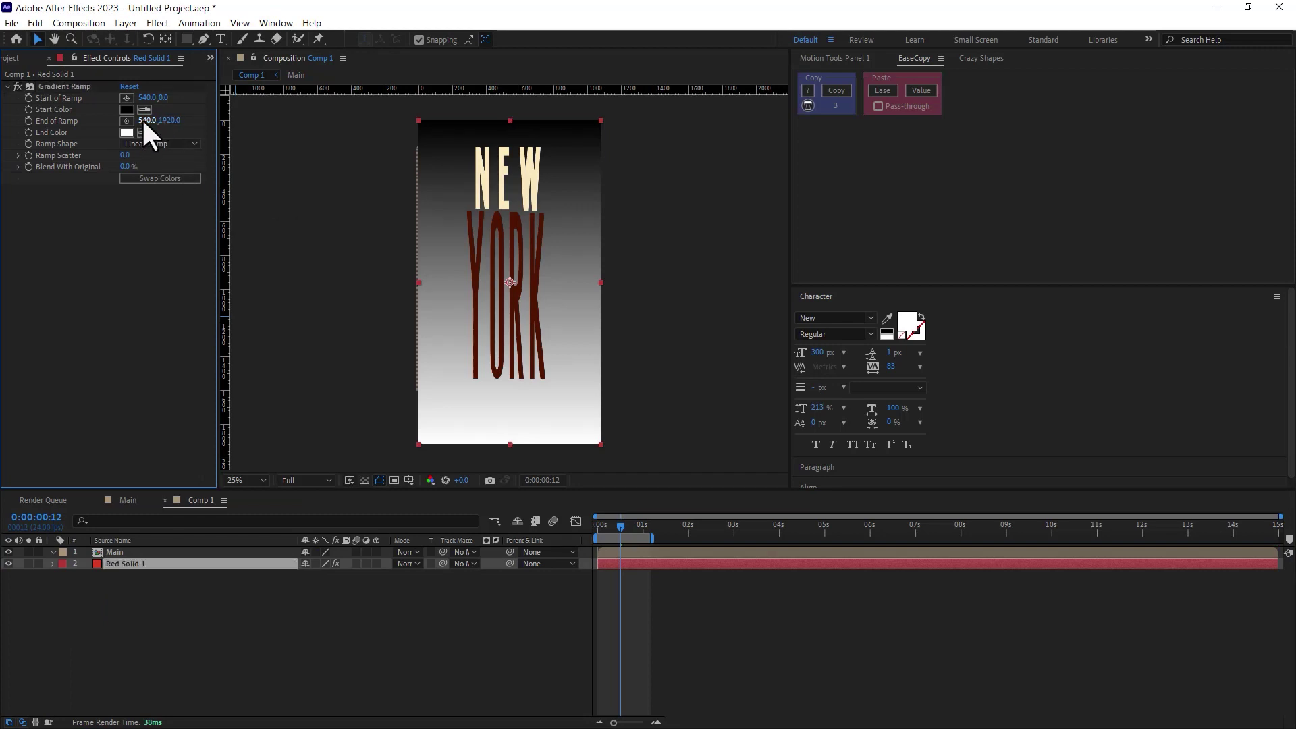
left_click(101, 568)
left_click(99, 566)
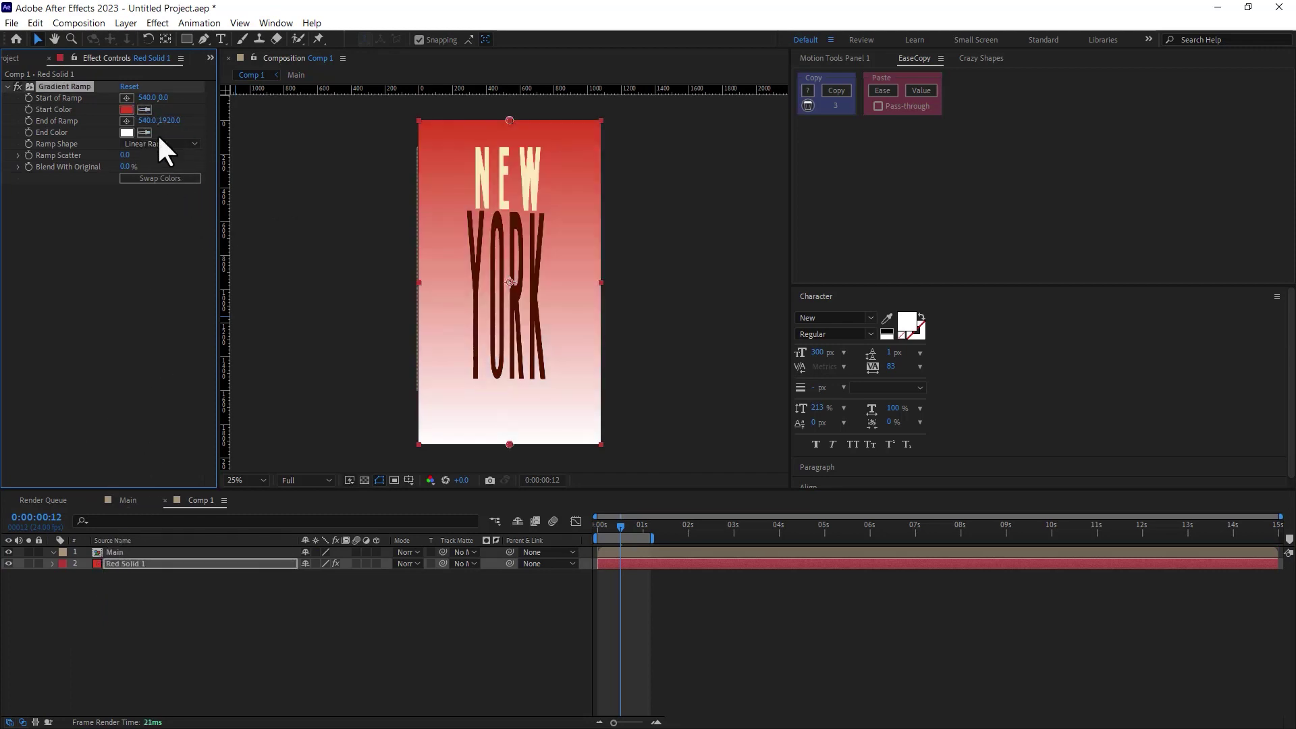
Set the Gradient Ramp's end colour to a darker, more saturated shade of the same sampled red
left_click(127, 133)
key("Escape")
left_click(145, 133)
left_click(99, 565)
left_click(127, 133)
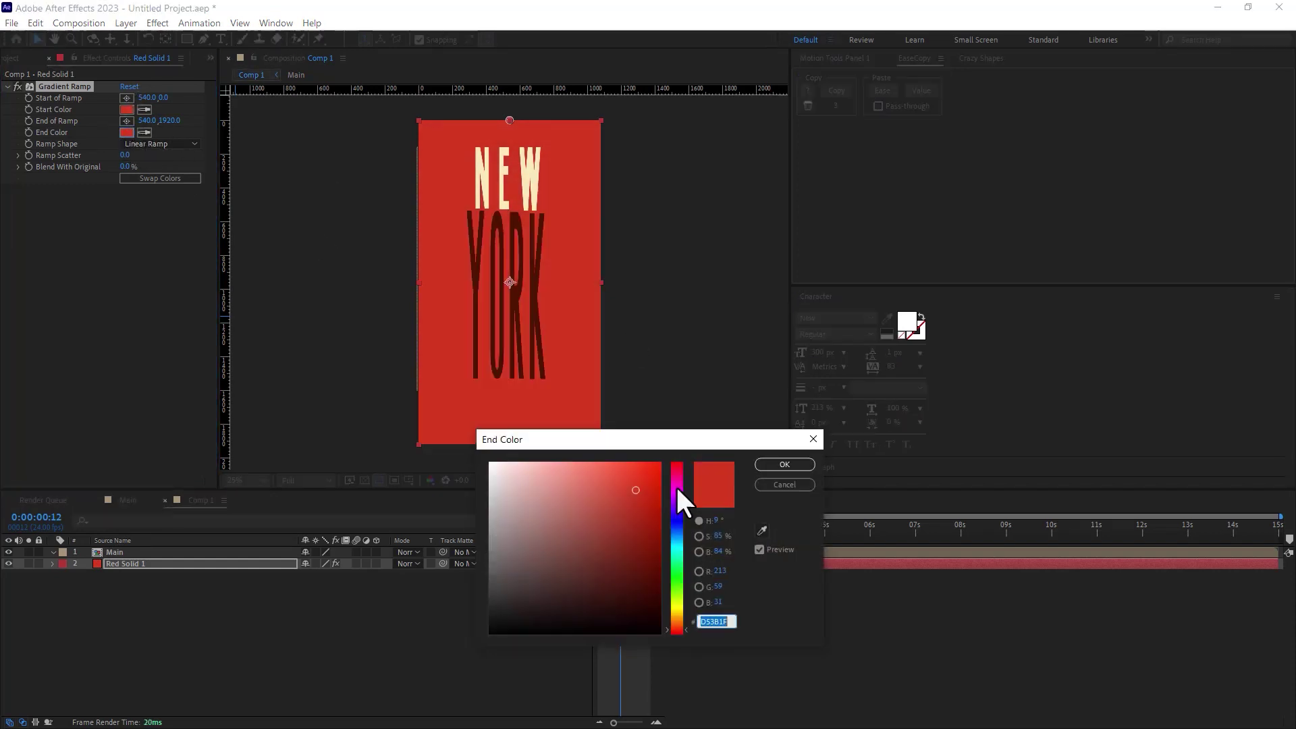
left_click(652, 511)
left_click(785, 464)
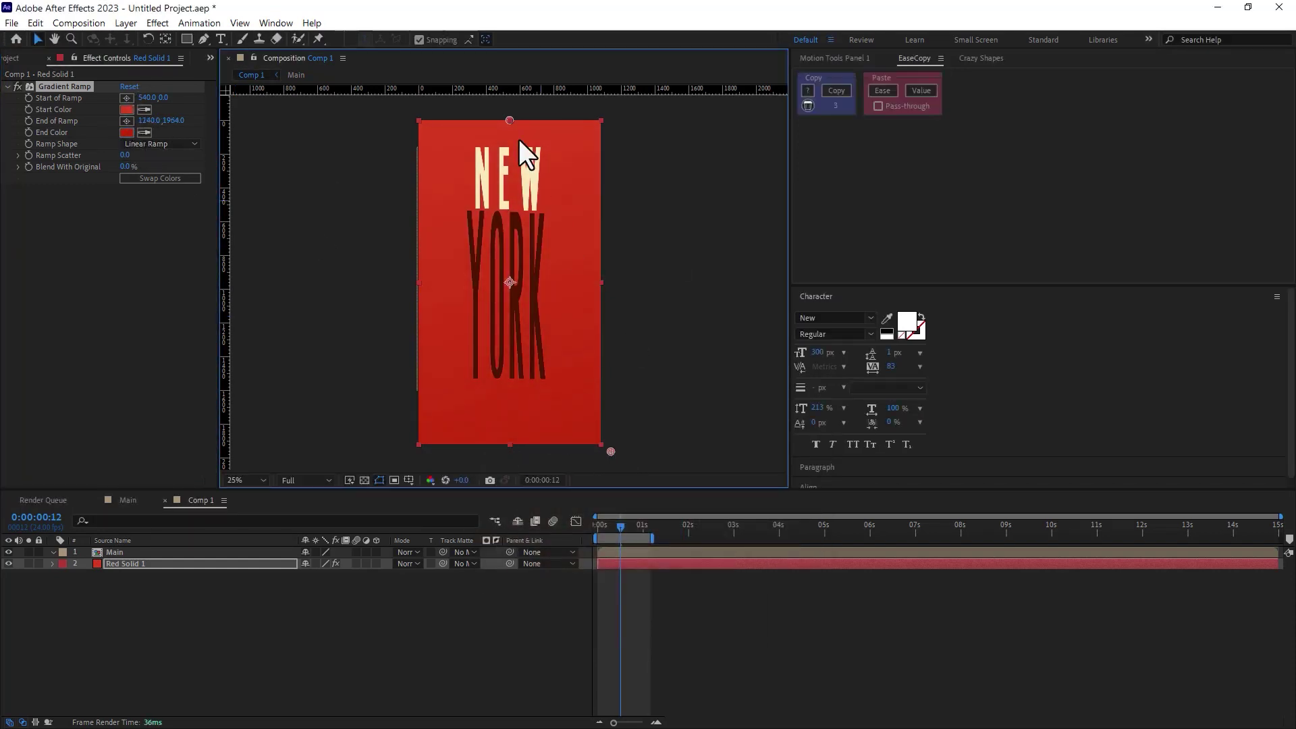
Angle the gradient diagonally by placing its start at about -88, -76 and its end at about 1140, 1964, and preview Comp 1
left_click_drag(413, 103, 404, 108)
left_click_drag(618, 527, 562, 531)
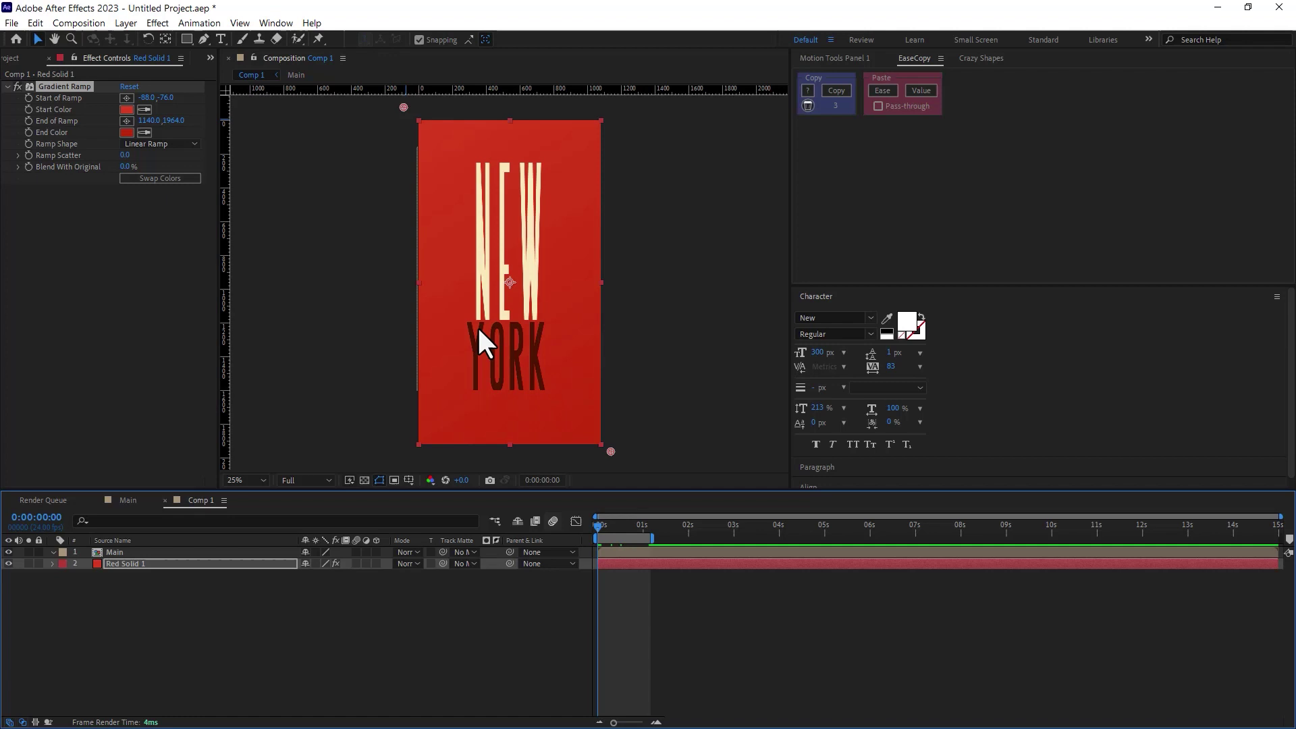
key("comma")
key("space")
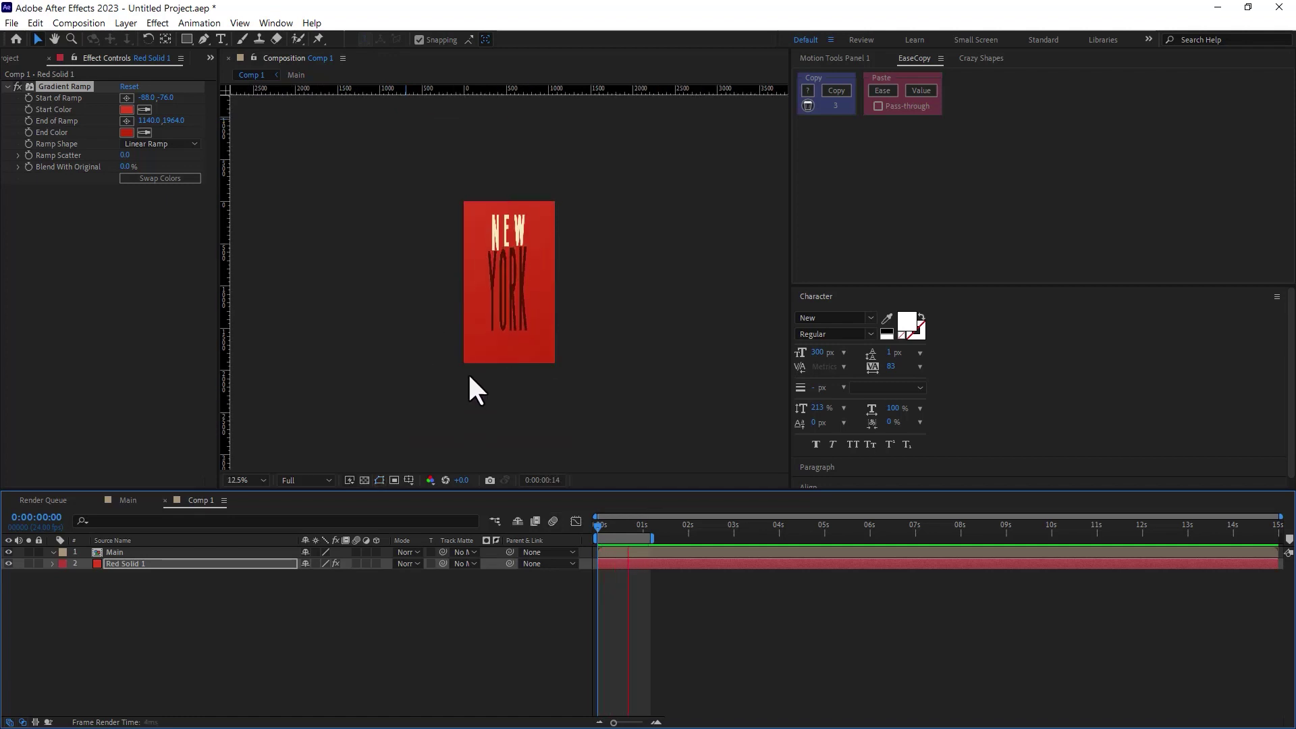
key("space")
key("period")
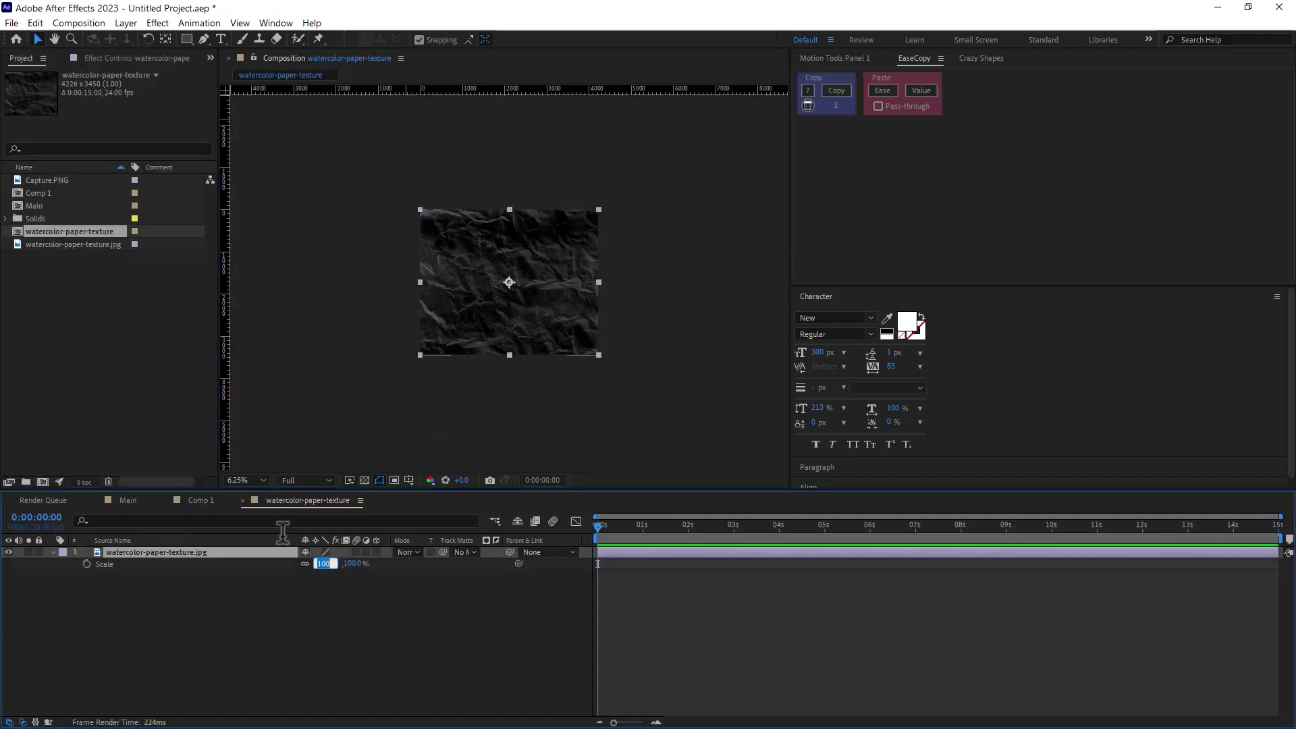
Set the scale of the watercolor-paper-texture.jpg layer to 150% in its own comp
type("150")
key("Return")
key("period")
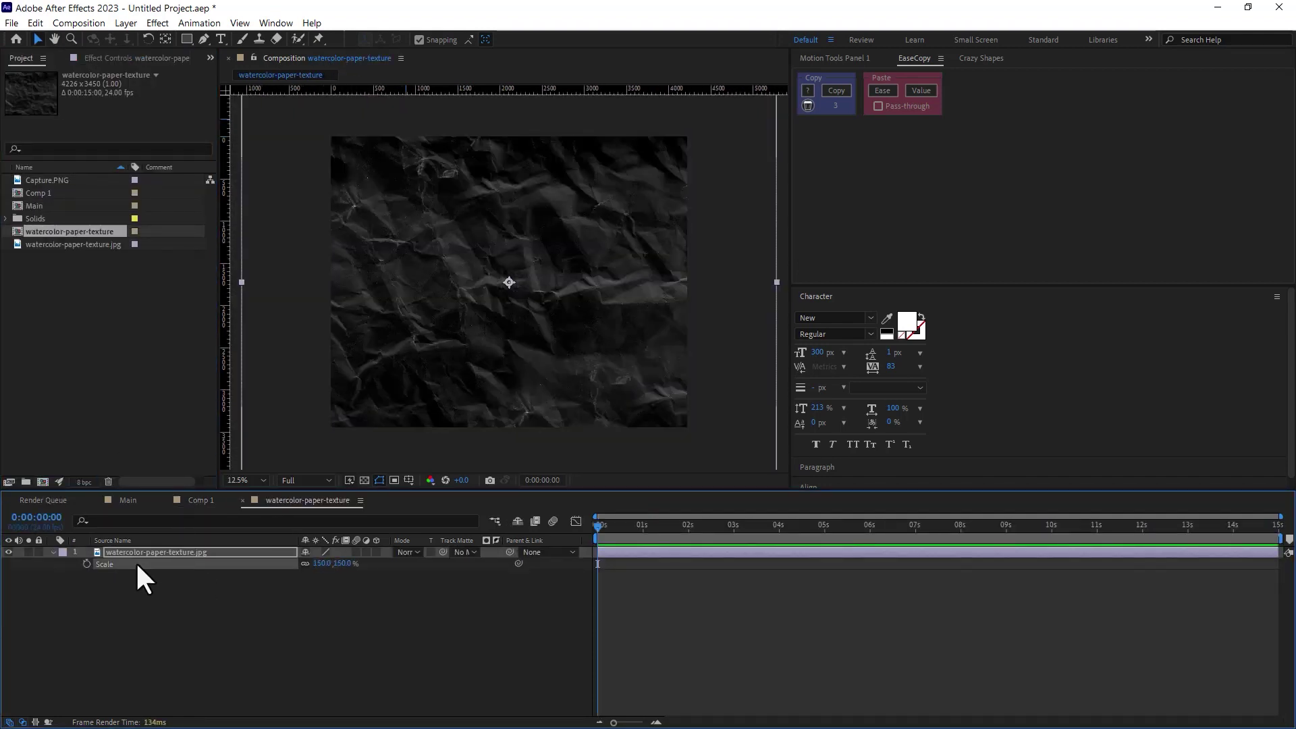
Keyframe the paper texture's position to shift horizontally in both directions, repeating the centred position up to 1:00
key("shift+Left")
key("shift+Left")
key("shift+Left")
key("shift+Left")
key("shift+Left")
key("shift+Left")
left_click_drag(619, 529, 643, 527)
key("ctrl+v")
key("shift+Right")
key("shift+Right")
key("shift+Right")
key("shift+Right")
key("shift+Right")
key("shift+Right")
key("shift+Right")
key("ctrl+v")
Convert all of the paper texture's position keyframes to hold keyframes
right_click(636, 566)
right_click(621, 566)
left_click(709, 494)
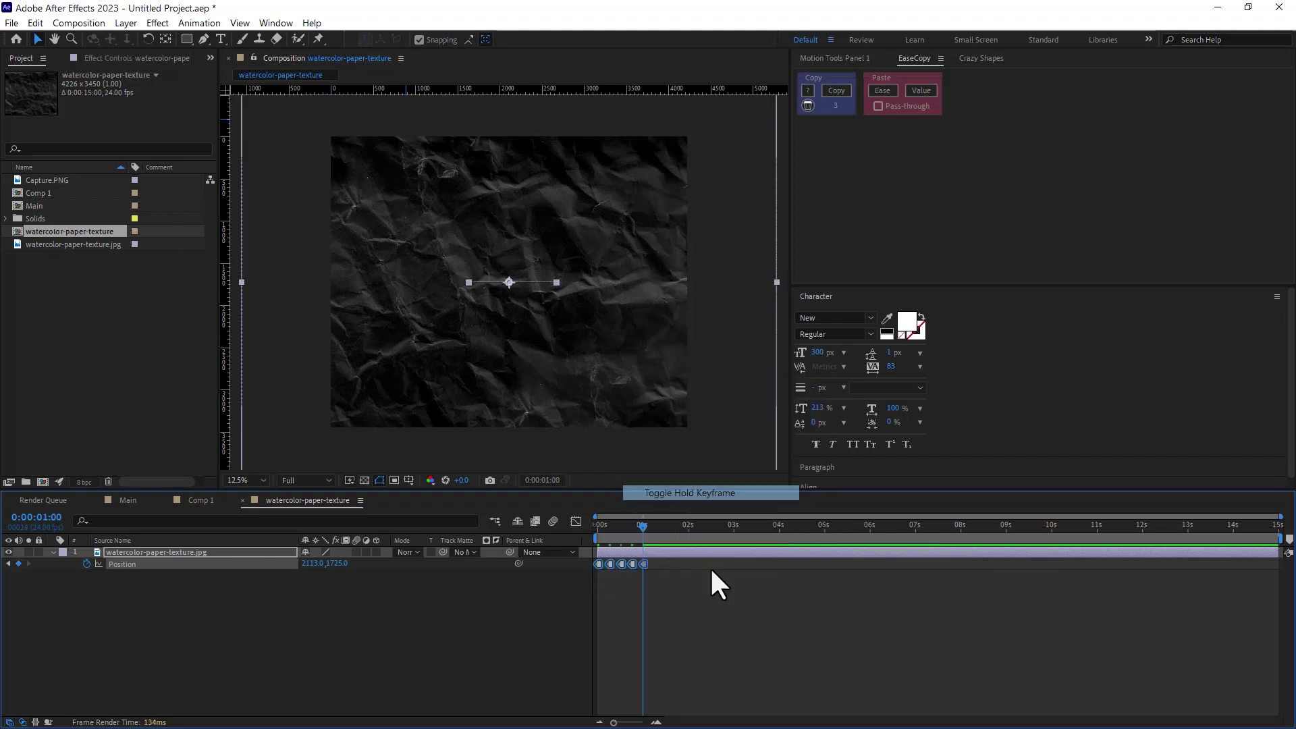
Place the watercolor-paper-texture comp beneath Main in Comp 1, scaled to 77% with the Screen blending mode
left_click(200, 500)
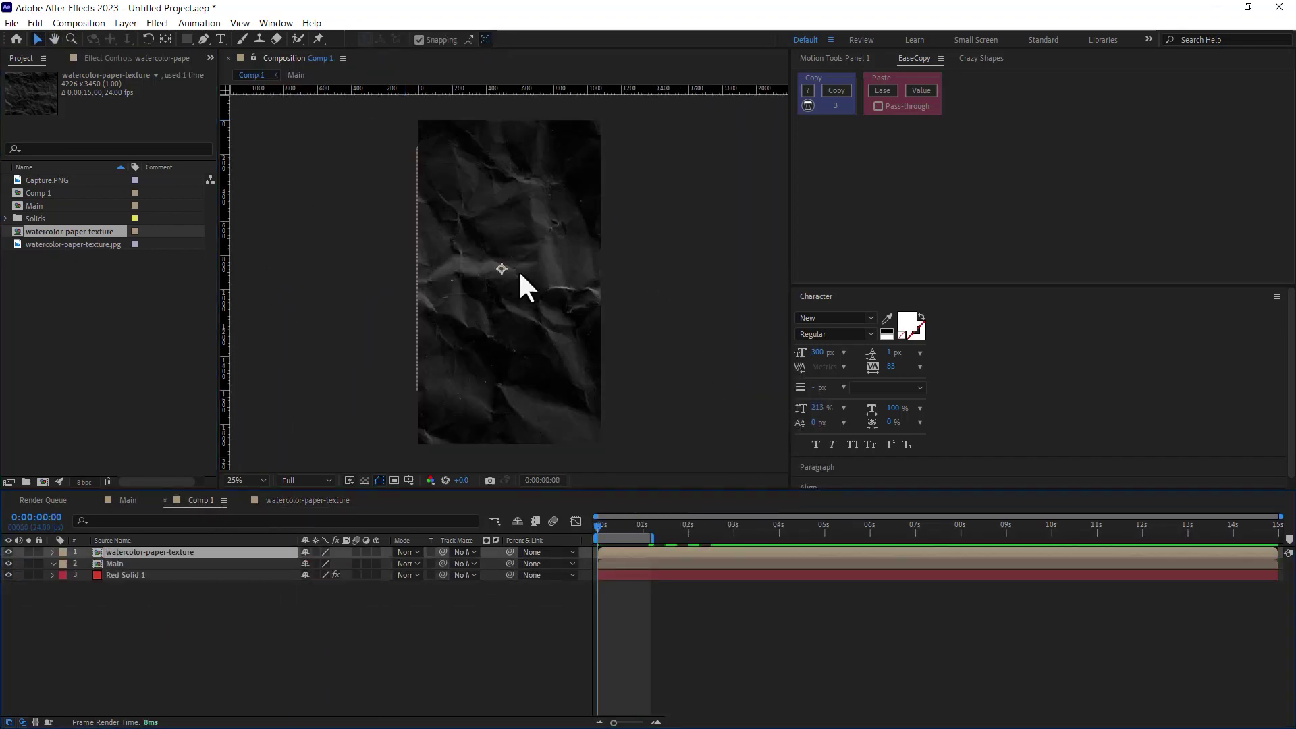
scroll(519, 269, "down", 1)
key("s")
left_click_drag(321, 564, 305, 564)
left_click(364, 634)
left_click(466, 552)
left_click(409, 552)
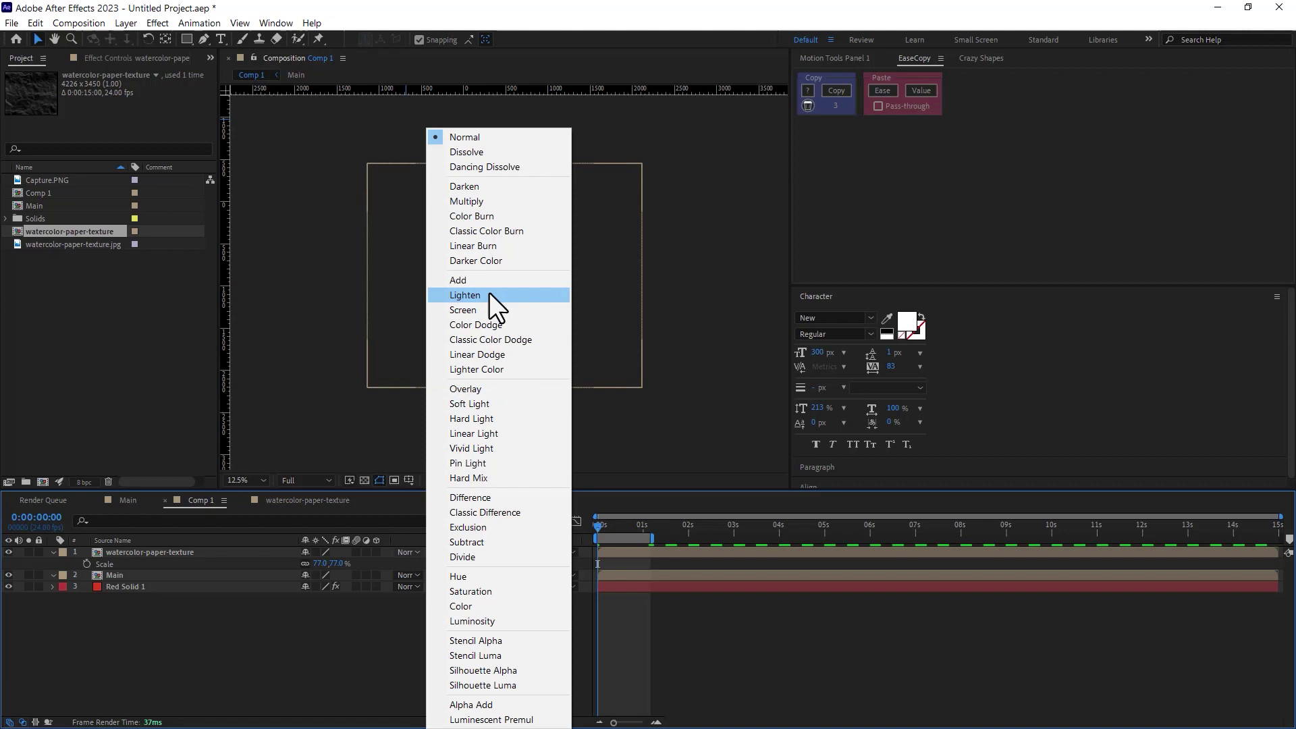
left_click(473, 310)
scroll(511, 397, "up", 1)
Apply a Curves effect to the watercolor-paper-texture layer and lower the midtones of its RGB curve
key("ctrl+space")
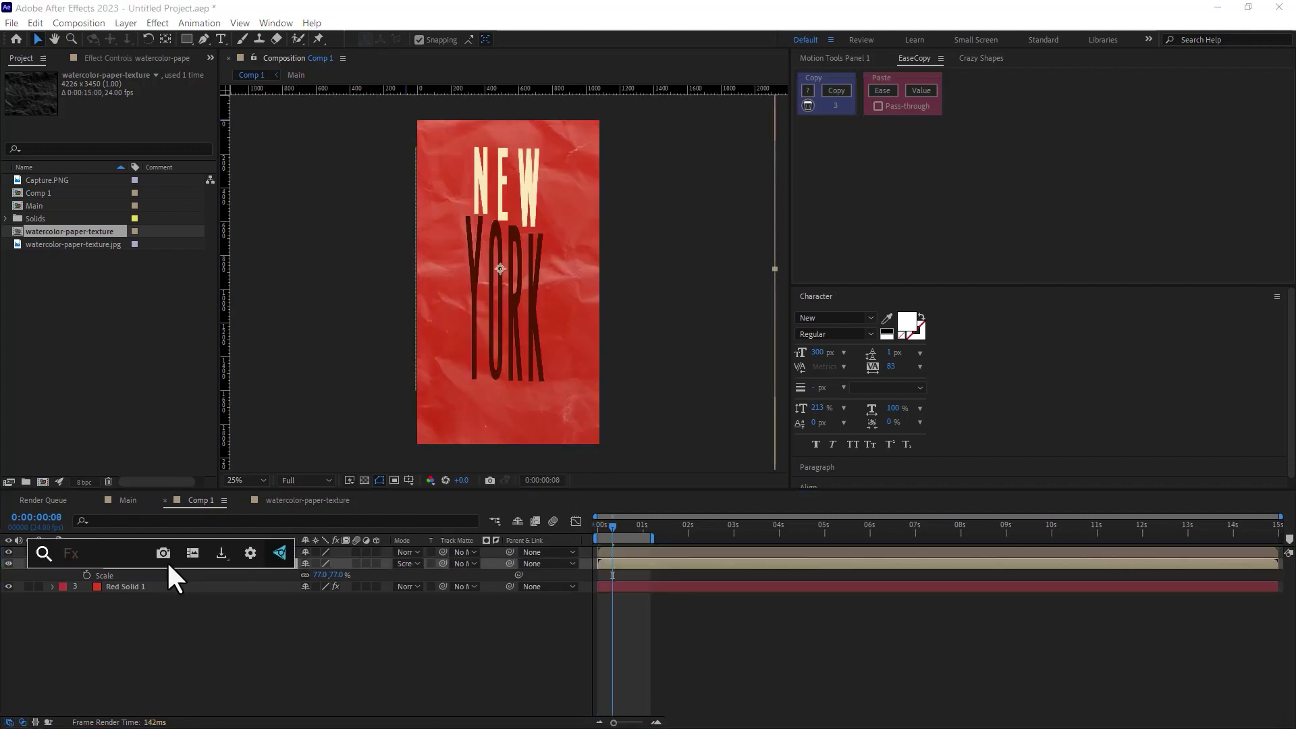
type("cur")
key("Return")
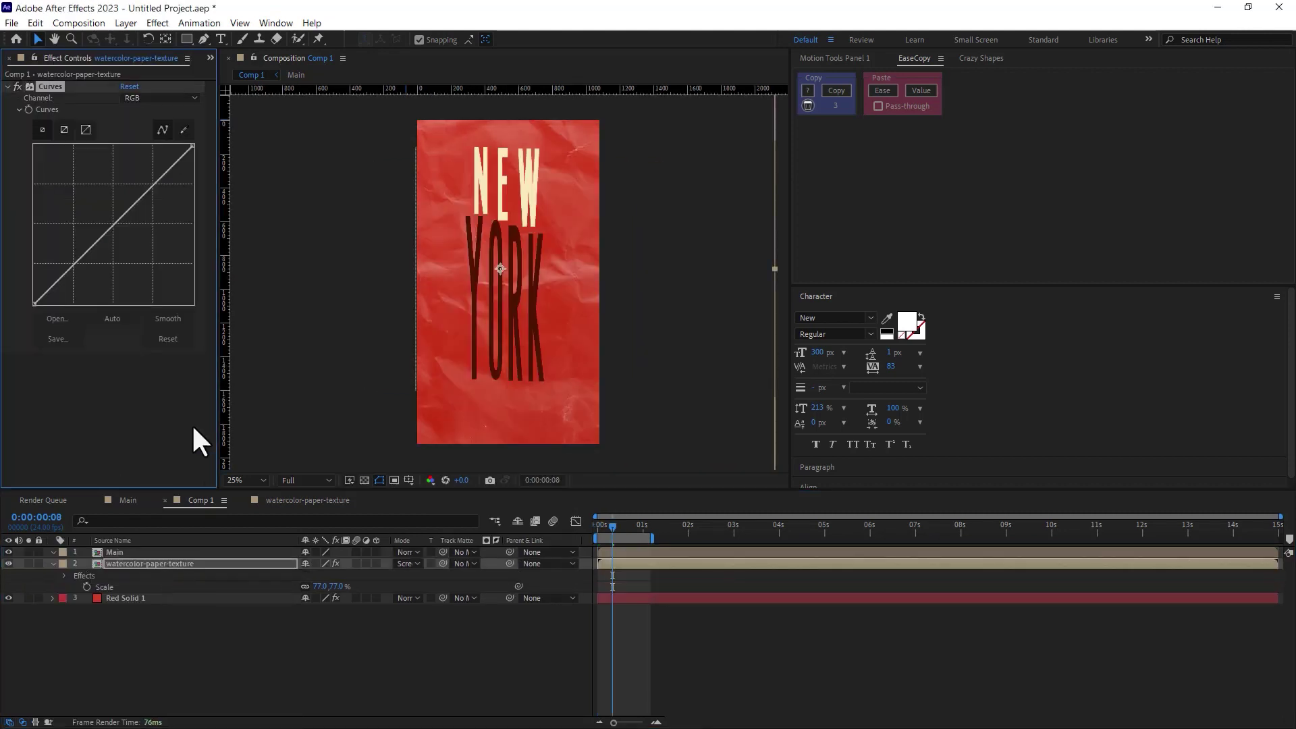
left_click_drag(101, 234, 130, 244)
Lower the texture's Red, Green, Blue and Alpha curves in the same shape and preview Comp 1
left_click(156, 98)
left_click(149, 120)
left_click(165, 99)
left_click(161, 143)
left_click(159, 99)
left_click(160, 159)
left_click(167, 99)
left_click(155, 172)
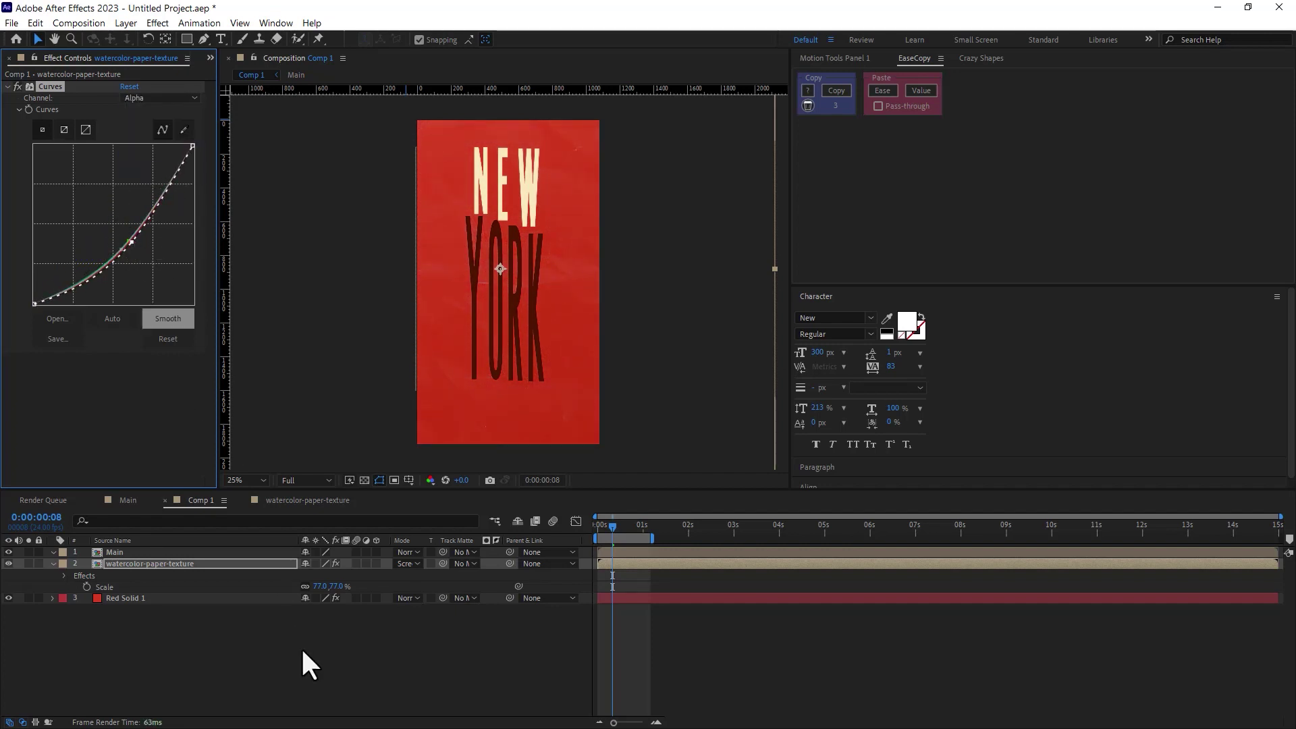
left_click(368, 672)
key("space")
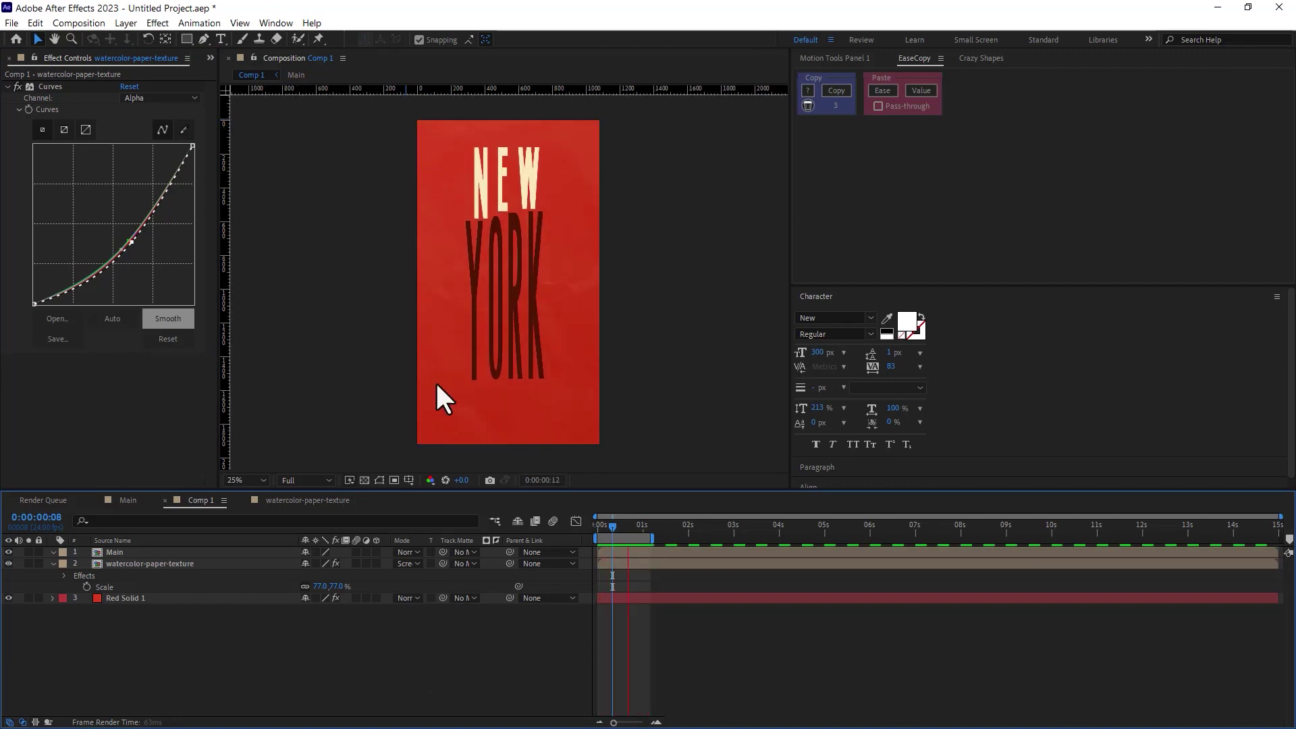
key("space")
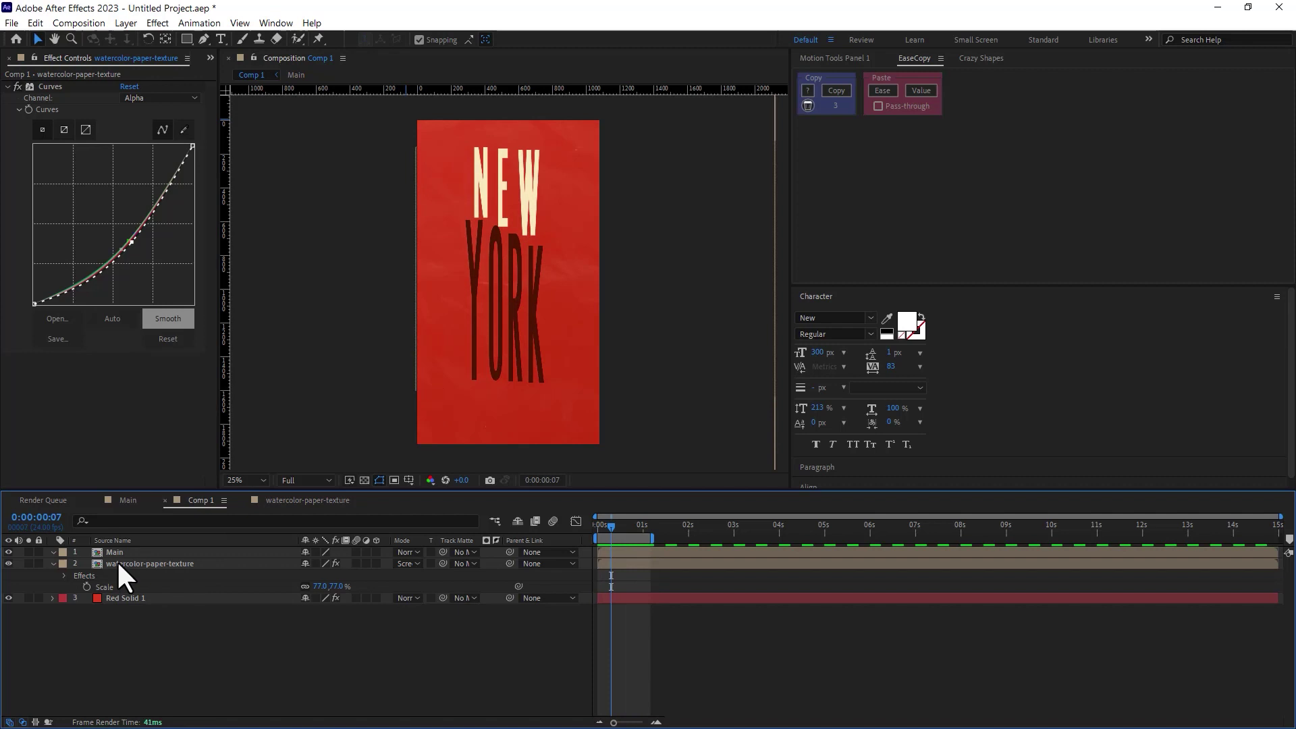
Add a Stroke layer style to the Main layer and reveal its stroke settings
left_click(116, 553)
key("period")
key("period")
right_click(108, 553)
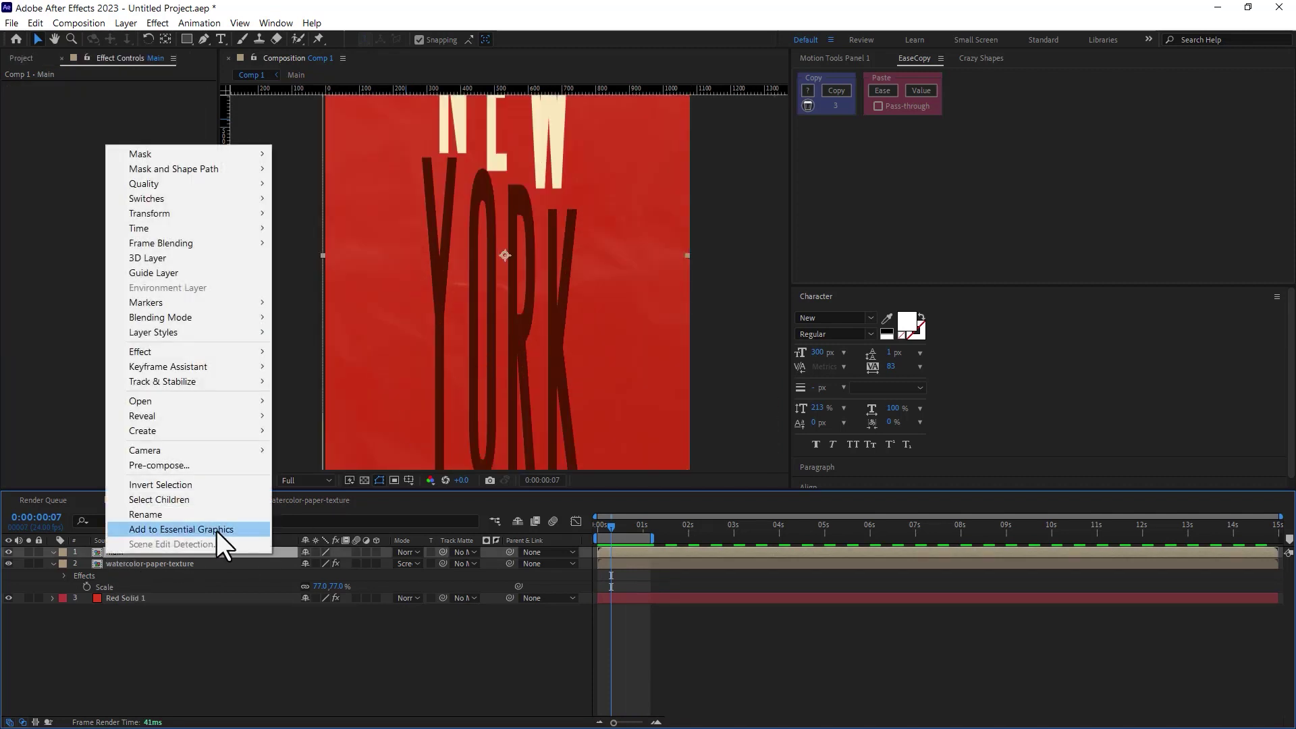
mouse_move(202, 332)
left_click(329, 501)
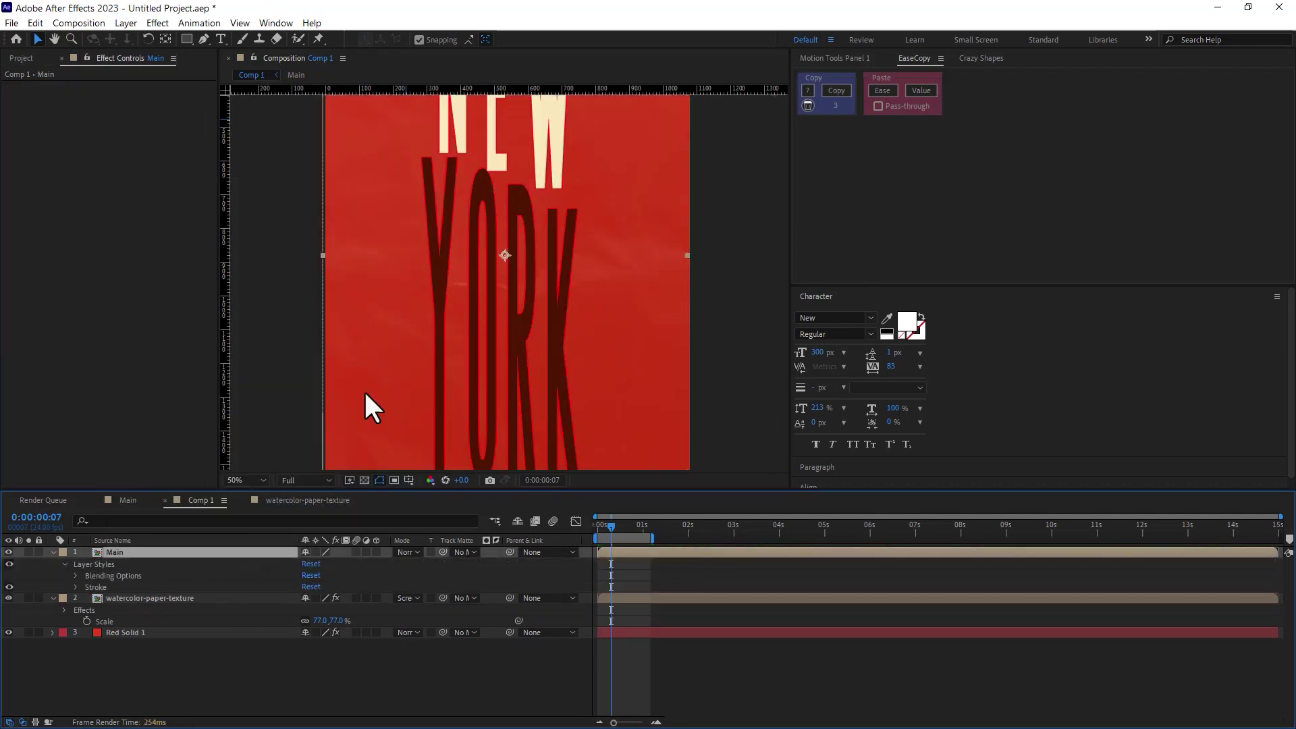
left_click(75, 587)
Try a light grey colour for Main's stroke and preview the outlined letters
left_click(309, 610)
mouse_move(649, 605)
left_mouse_down()
mouse_move(524, 560)
mouse_move(489, 532)
left_mouse_up()
left_click(785, 465)
key("comma")
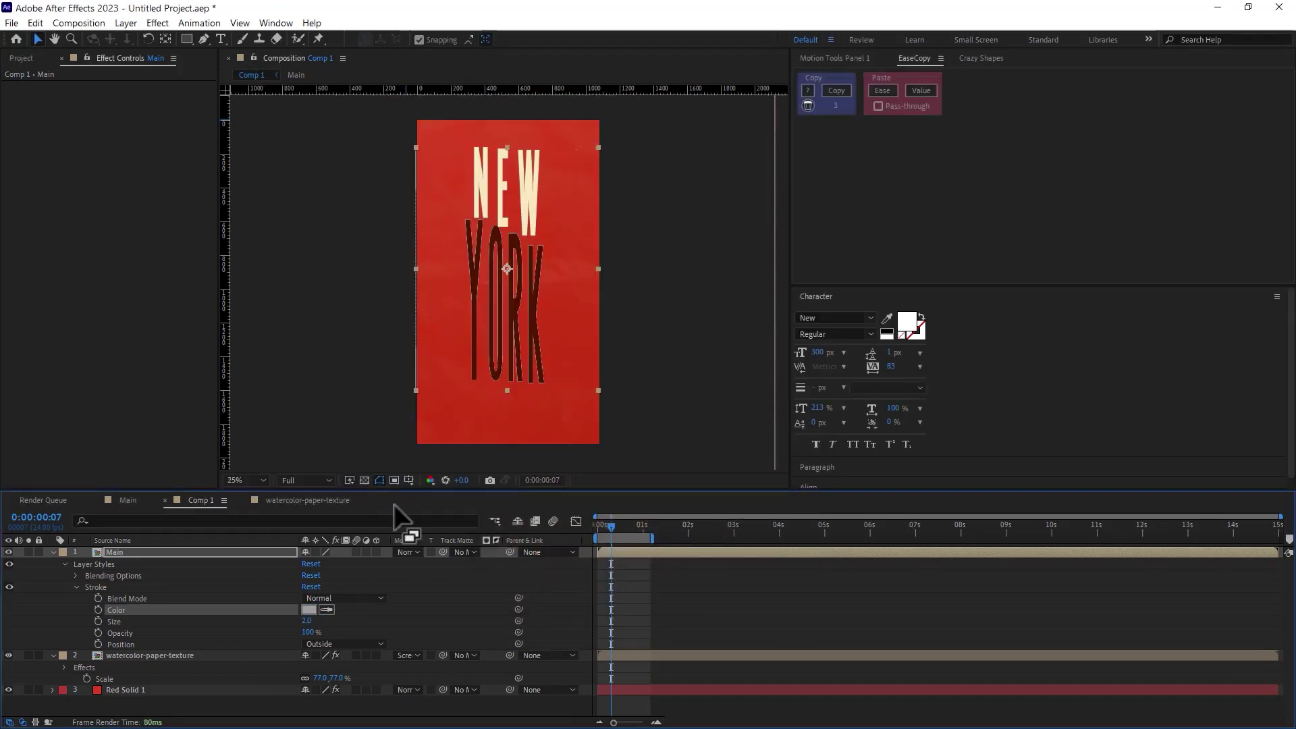
key("space")
Set the colour of Main's stroke to near-black
left_click(308, 610)
left_click(678, 532)
mouse_move(655, 501)
left_mouse_down()
mouse_move(635, 553)
mouse_move(498, 613)
left_mouse_up()
left_click(785, 465)
Try a size of 3 for Main's stroke, then return it to 2
left_click(307, 620)
type("3")
left_click(276, 707)
scroll(472, 324, "up", 2)
left_click(308, 621)
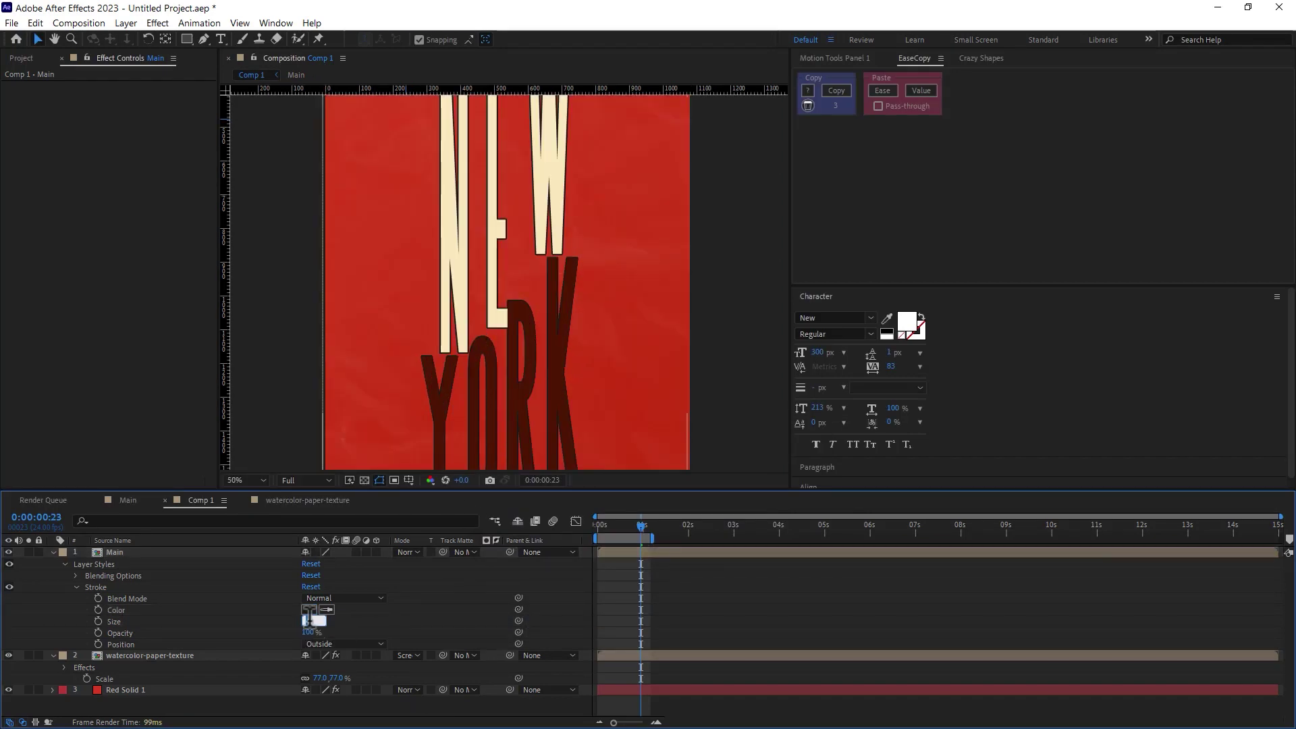
type("2")
key("Return")
Collapse the Main layer's properties and play back Comp 1 from the start to check the dark outline
key("comma")
key("u")
left_click_drag(641, 526, 528, 534)
key("space")
key("space")
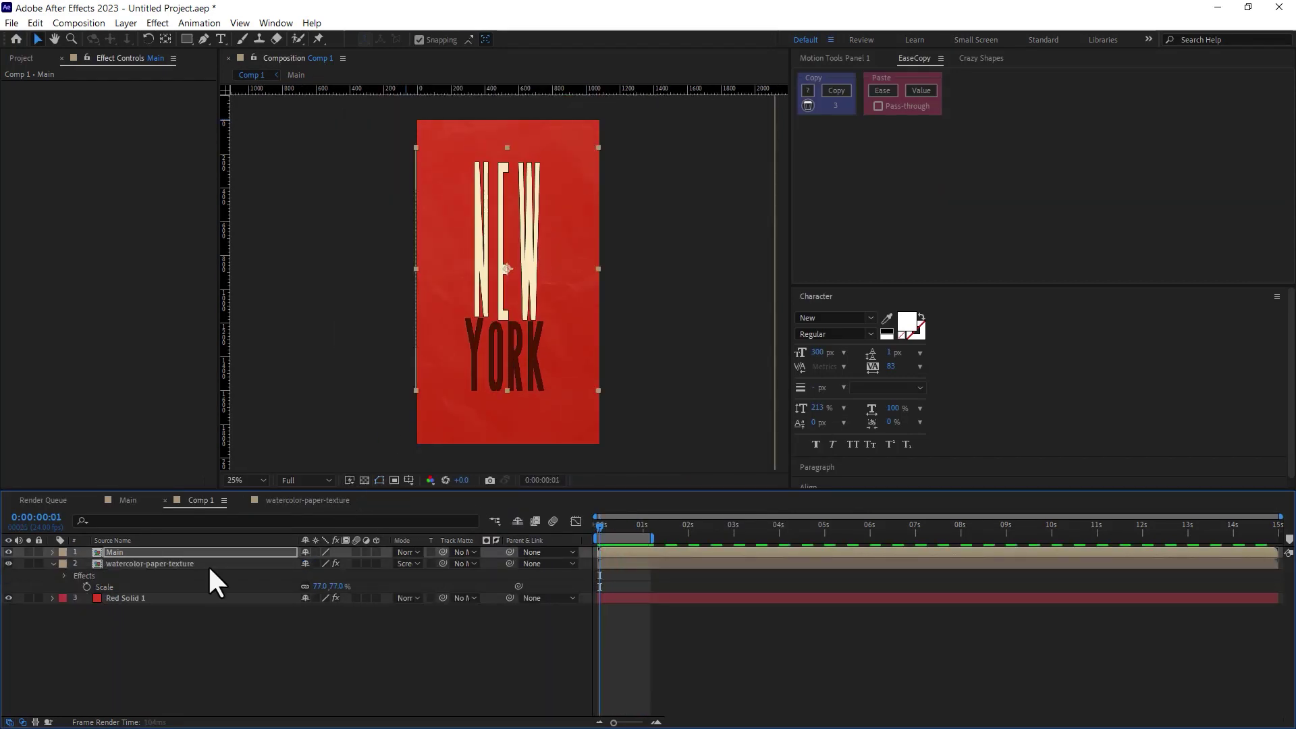
Duplicate the Main layer at the first frame and shift the lower copy slightly to the right
key("Home")
left_click(120, 554)
key("ctrl+d")
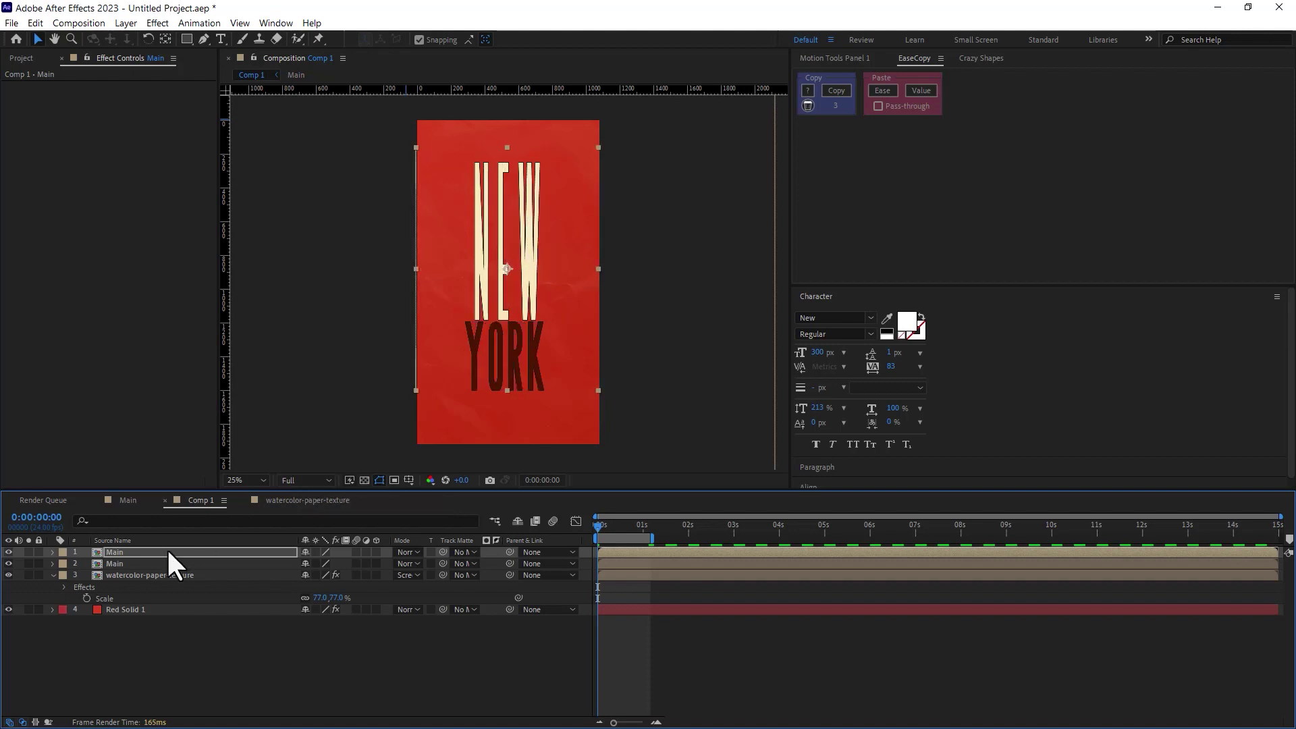
left_click(159, 565)
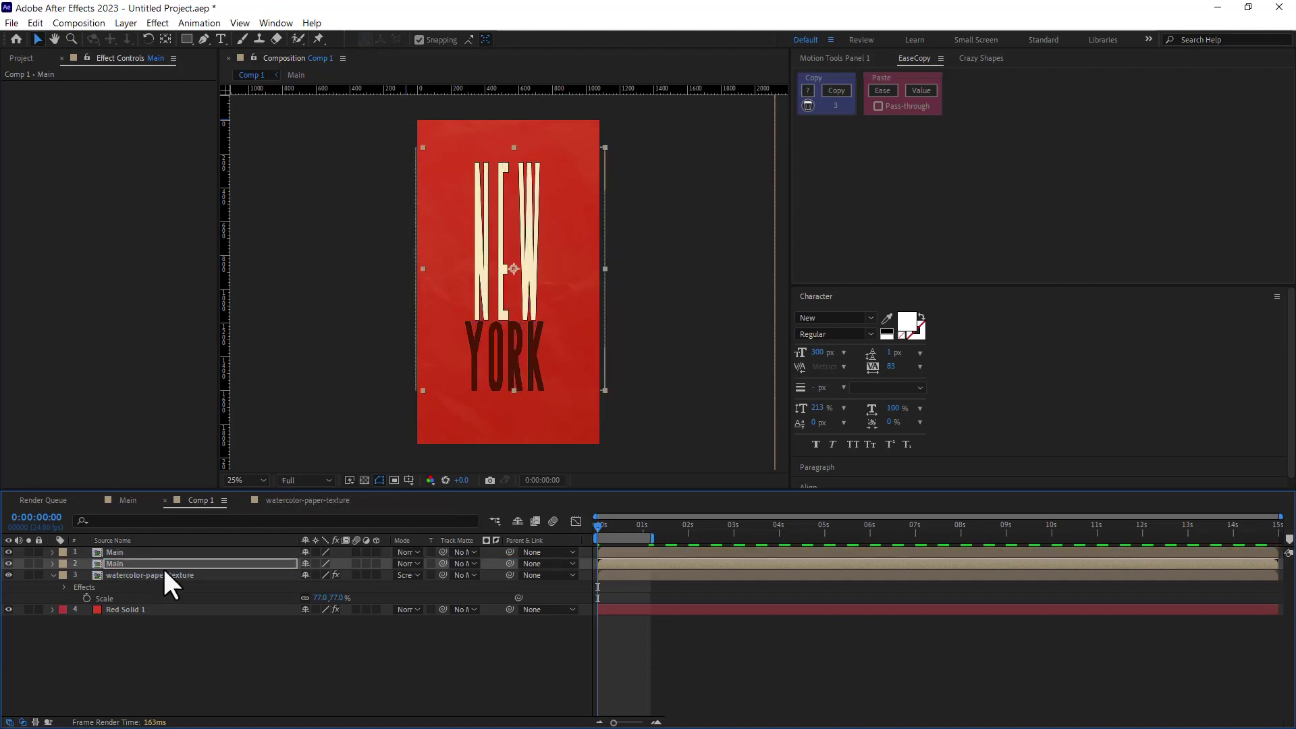
Apply a Fill effect to the lower Main layer and nudge it slightly left to reduce its offset
key("ctrl+space")
type("fill")
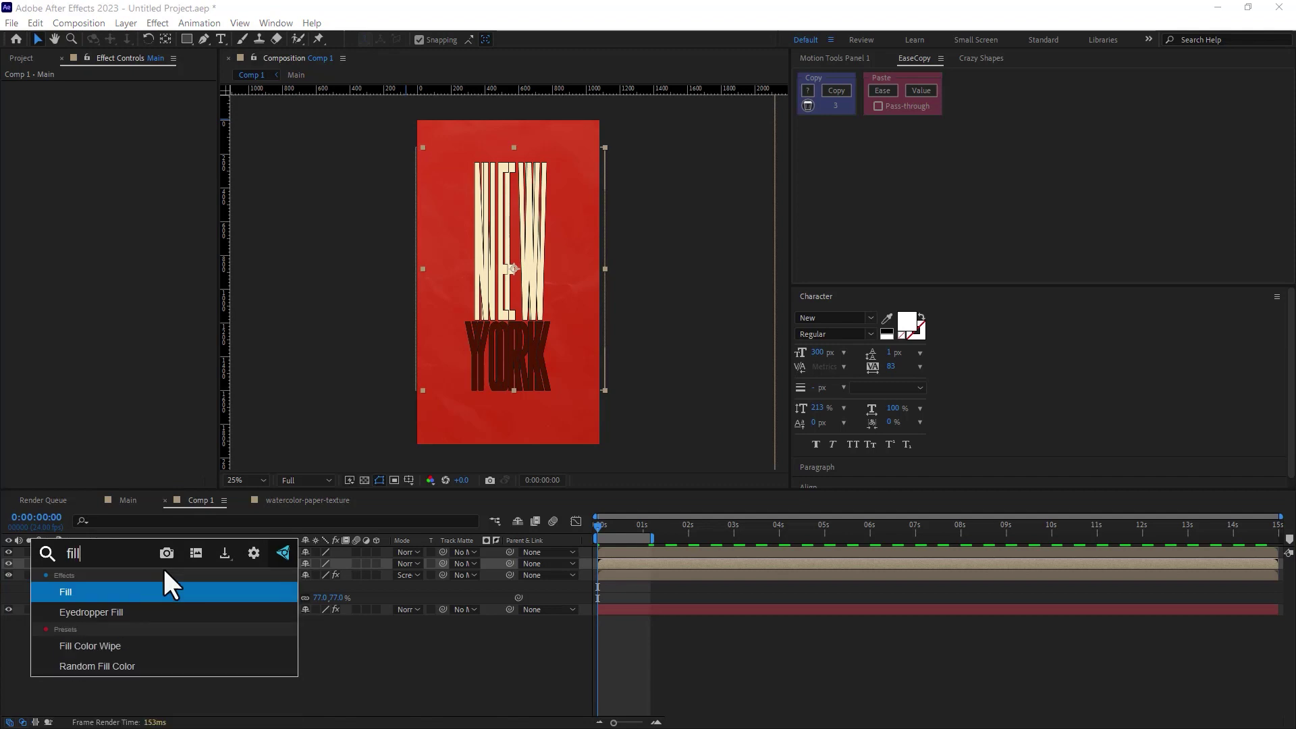
key("Return")
key("period")
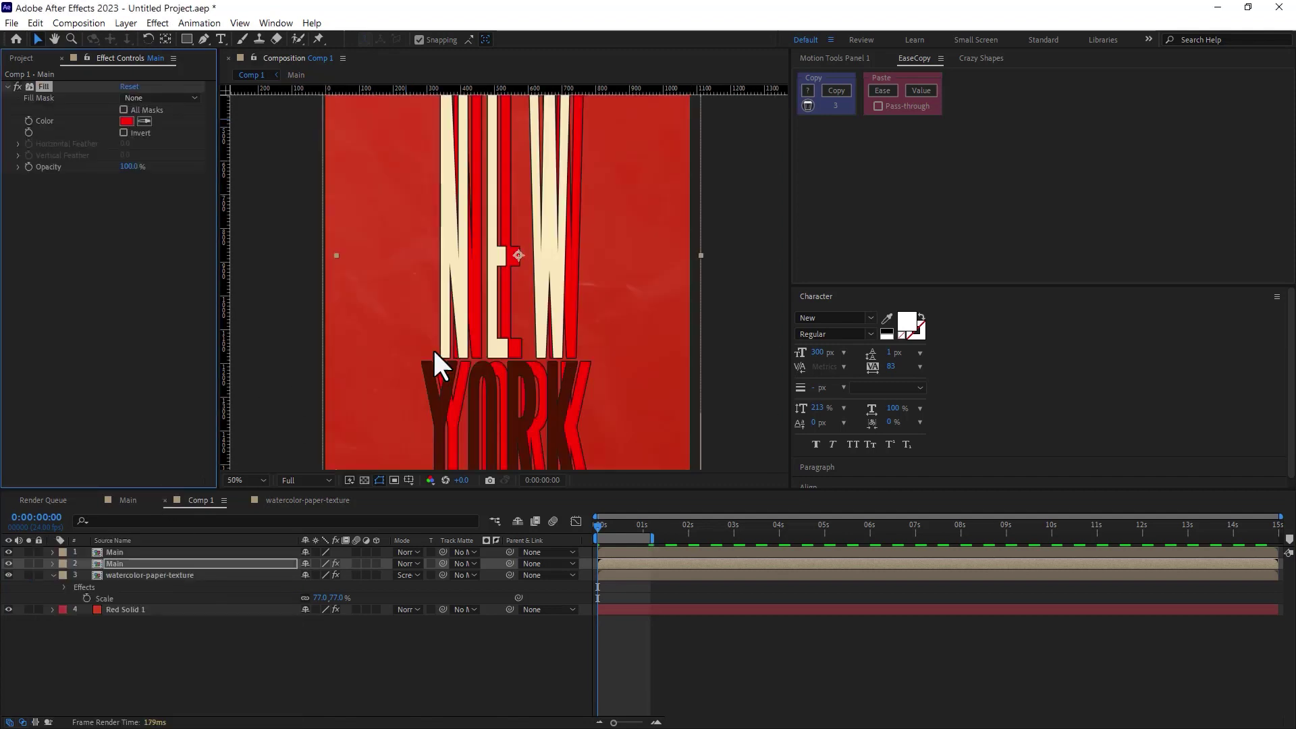
key("space")
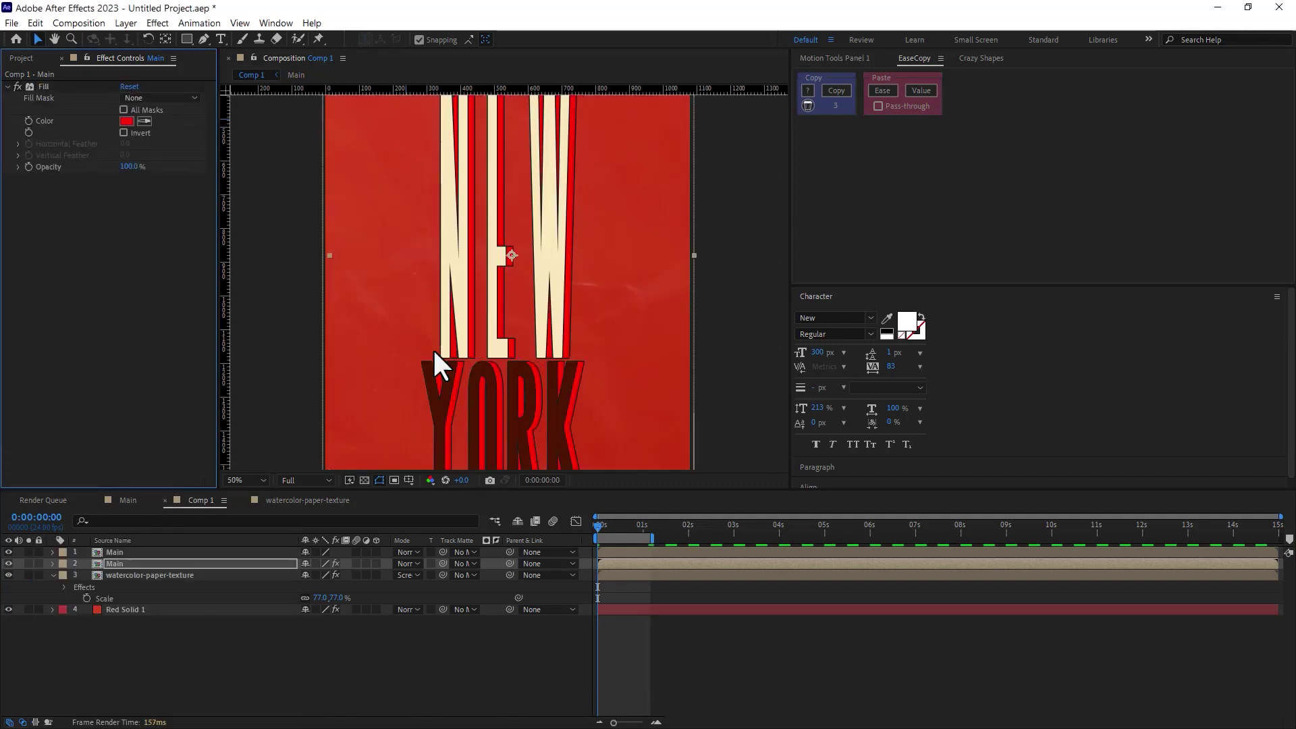
Change the Fill color of the lower Main layer to a dark teal and play back Comp 1
key("comma")
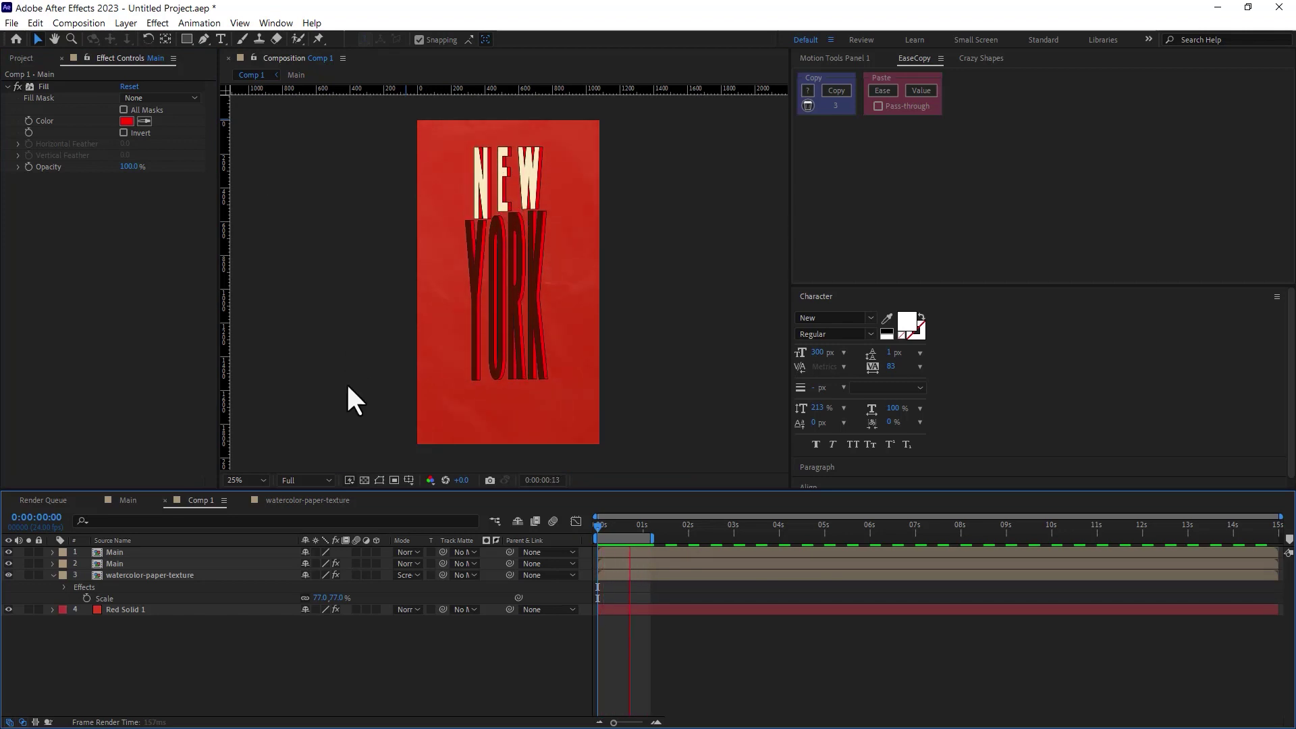
left_click(127, 122)
left_click(504, 509)
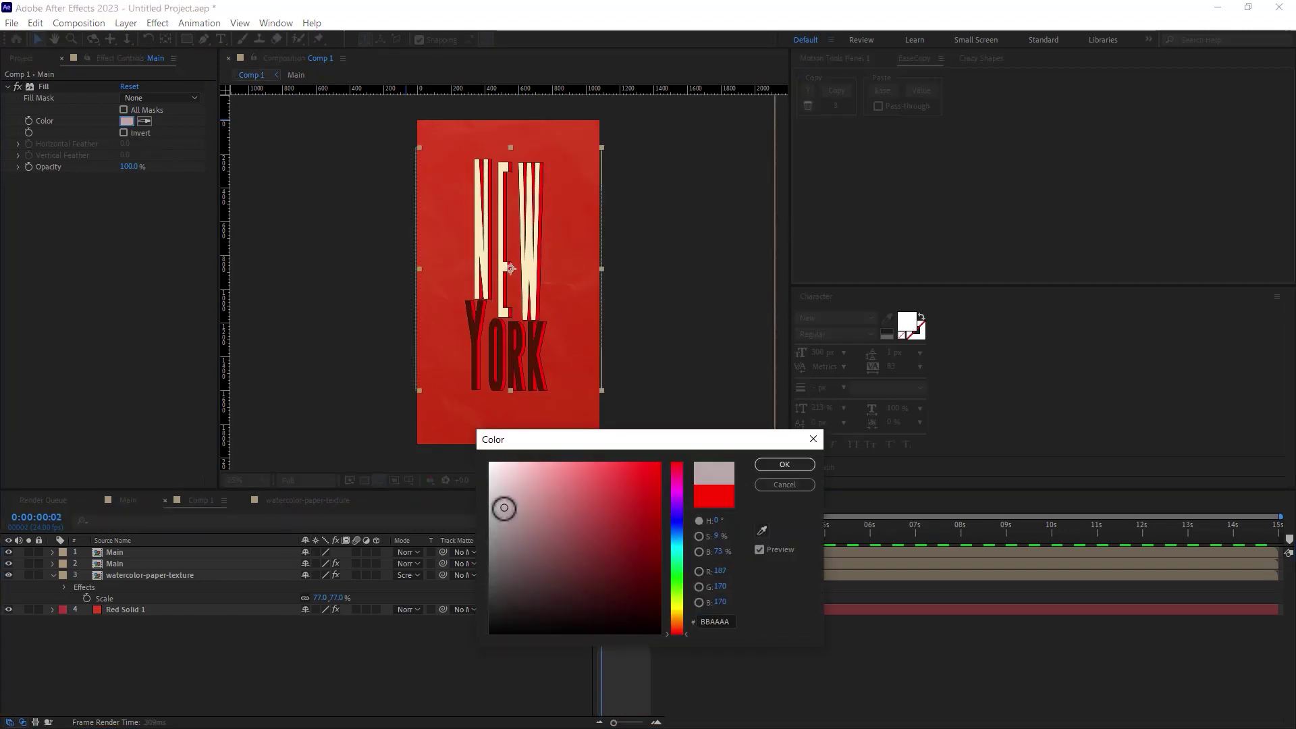
left_click_drag(503, 508, 495, 595)
left_click(676, 534)
left_click_drag(674, 541, 677, 569)
mouse_move(498, 603)
left_mouse_down()
mouse_move(551, 539)
mouse_move(510, 588)
left_mouse_up()
left_click(678, 532)
left_click_drag(678, 533, 677, 571)
mouse_move(533, 607)
left_mouse_down()
mouse_move(501, 609)
mouse_move(504, 578)
mouse_move(653, 594)
mouse_move(688, 551)
left_mouse_up()
left_click(784, 465)
left_click(127, 121)
left_click(681, 495)
key("Return")
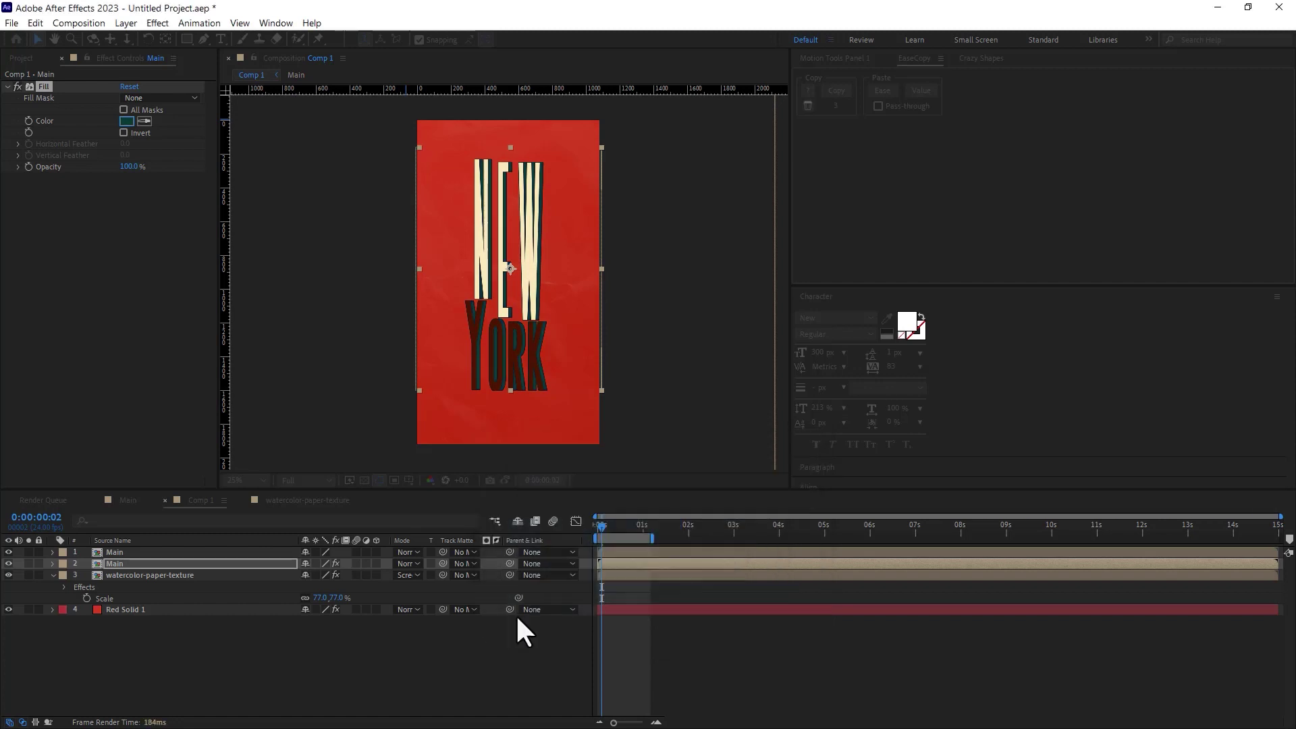
key("space")
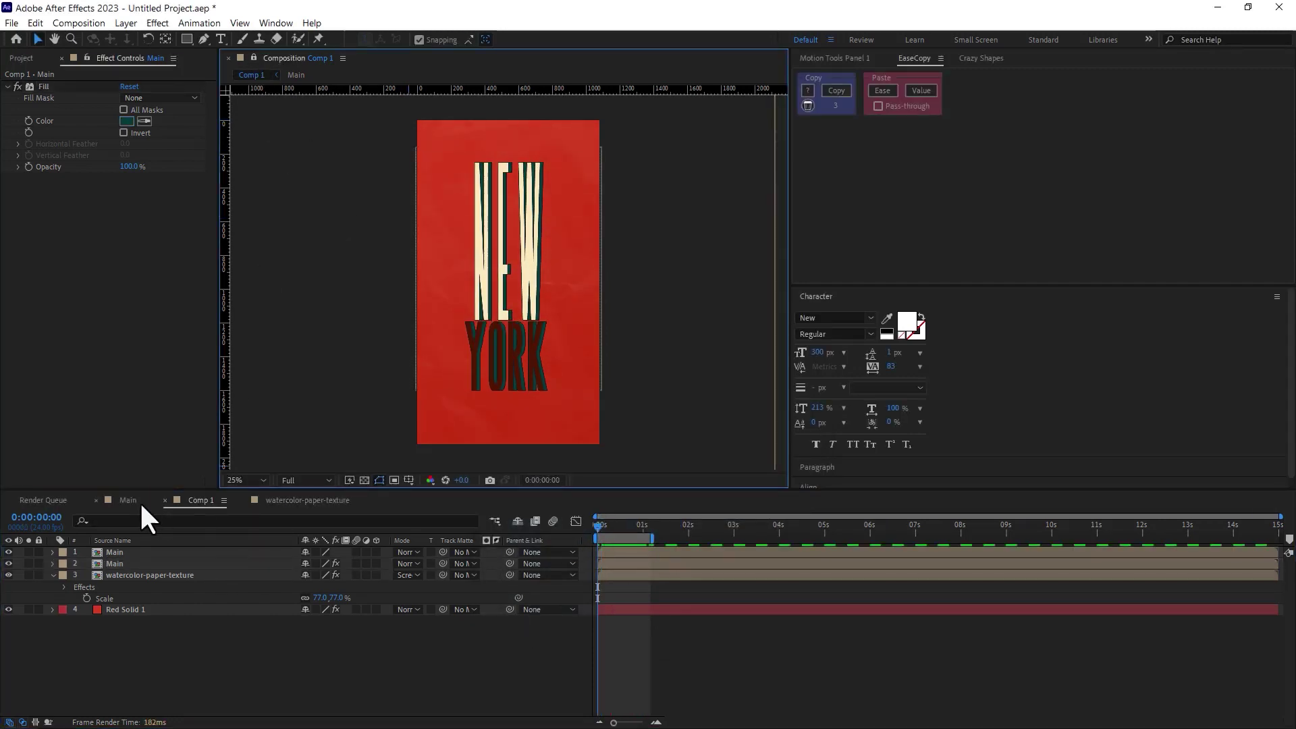
In the Main composition, shift the N of NEW slightly left at its path keyframes while viewing Comp 1, and preview the spacing
left_click(141, 501)
left_click(196, 552)
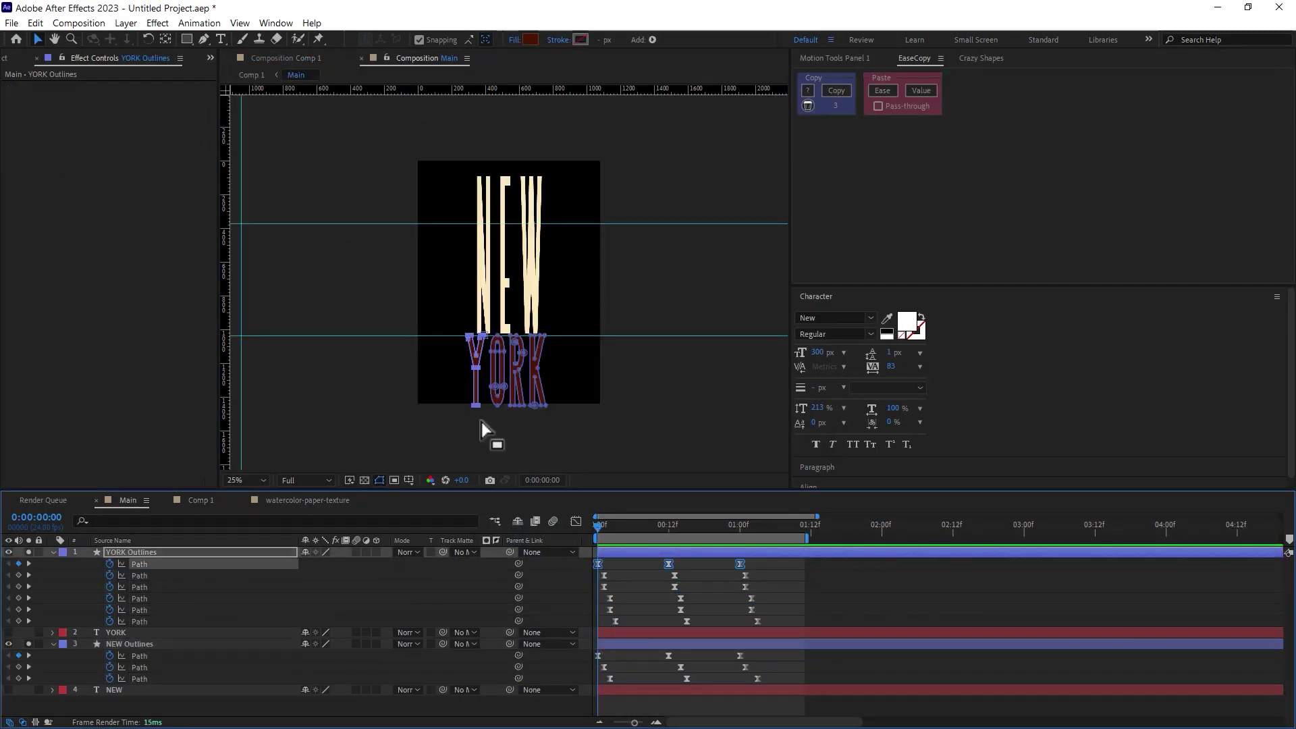
left_click(286, 58)
left_click(143, 657)
left_click(658, 599)
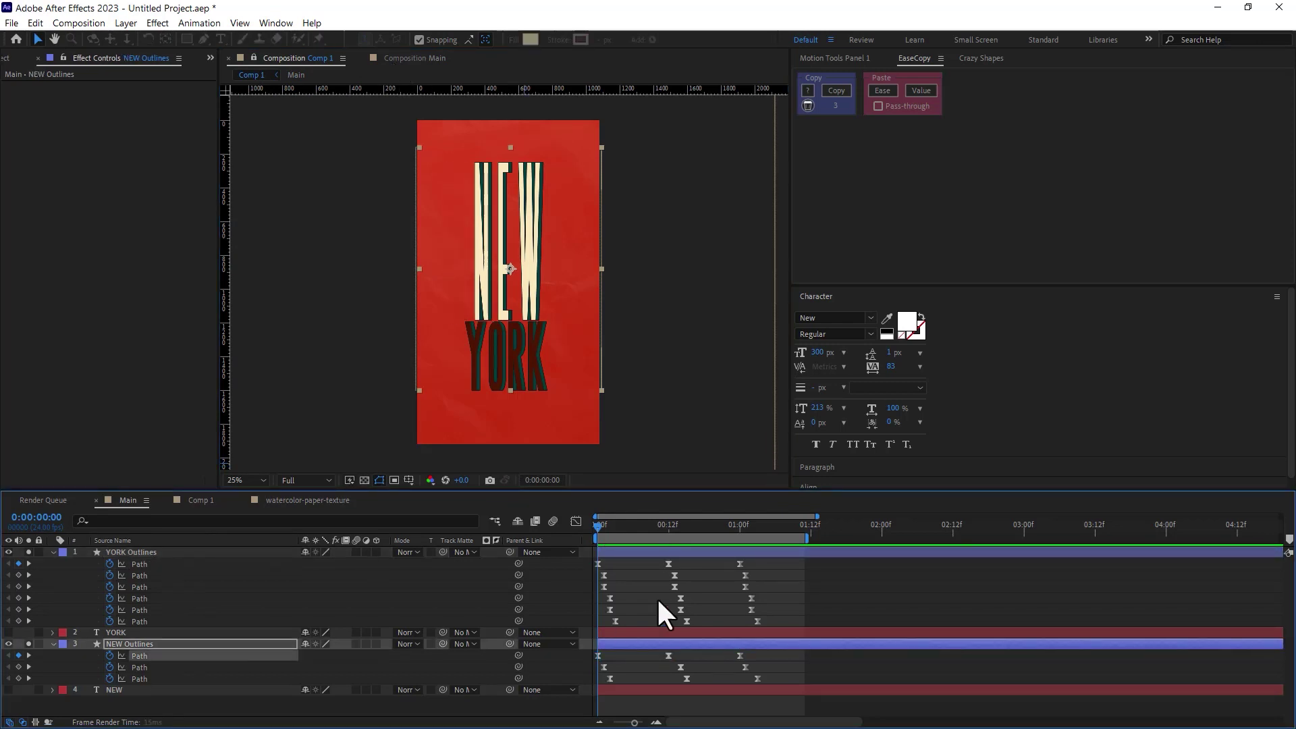
key("ctrl+v")
left_click_drag(598, 526, 672, 563)
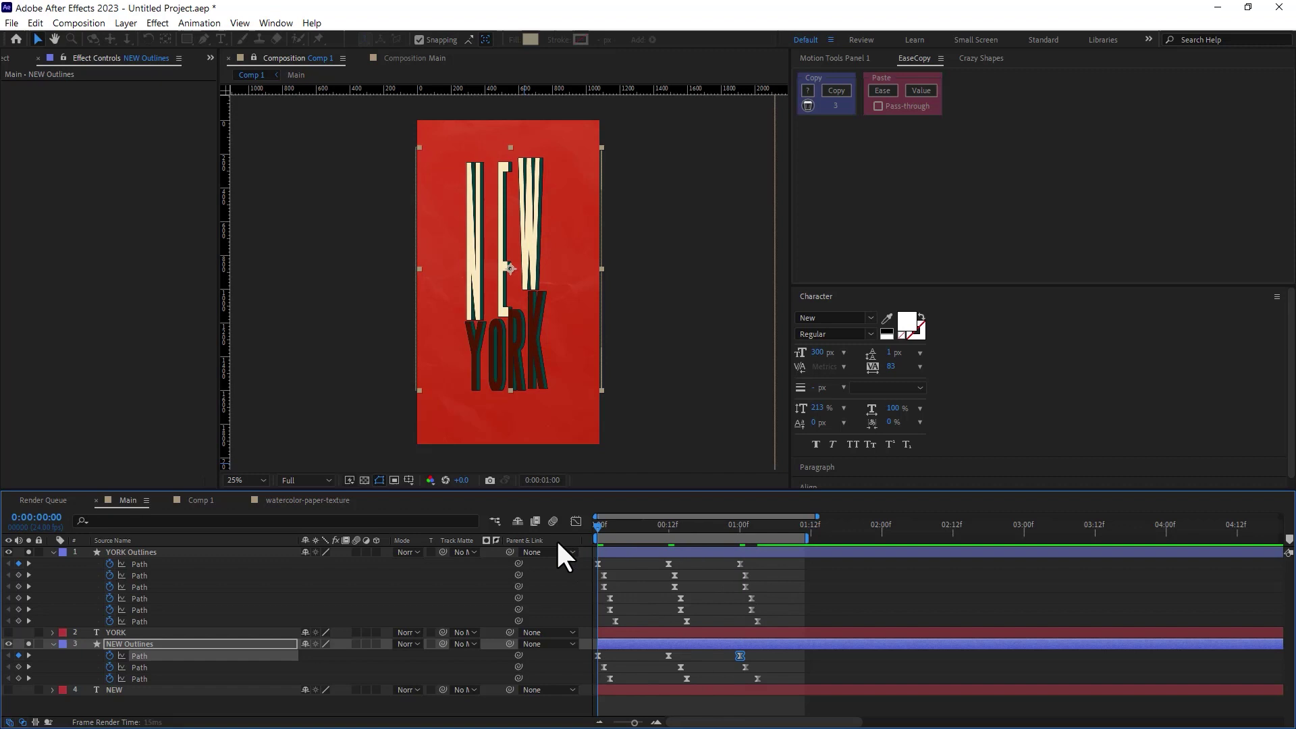
left_click_drag(556, 539, 723, 534)
left_click(304, 58)
key("space")
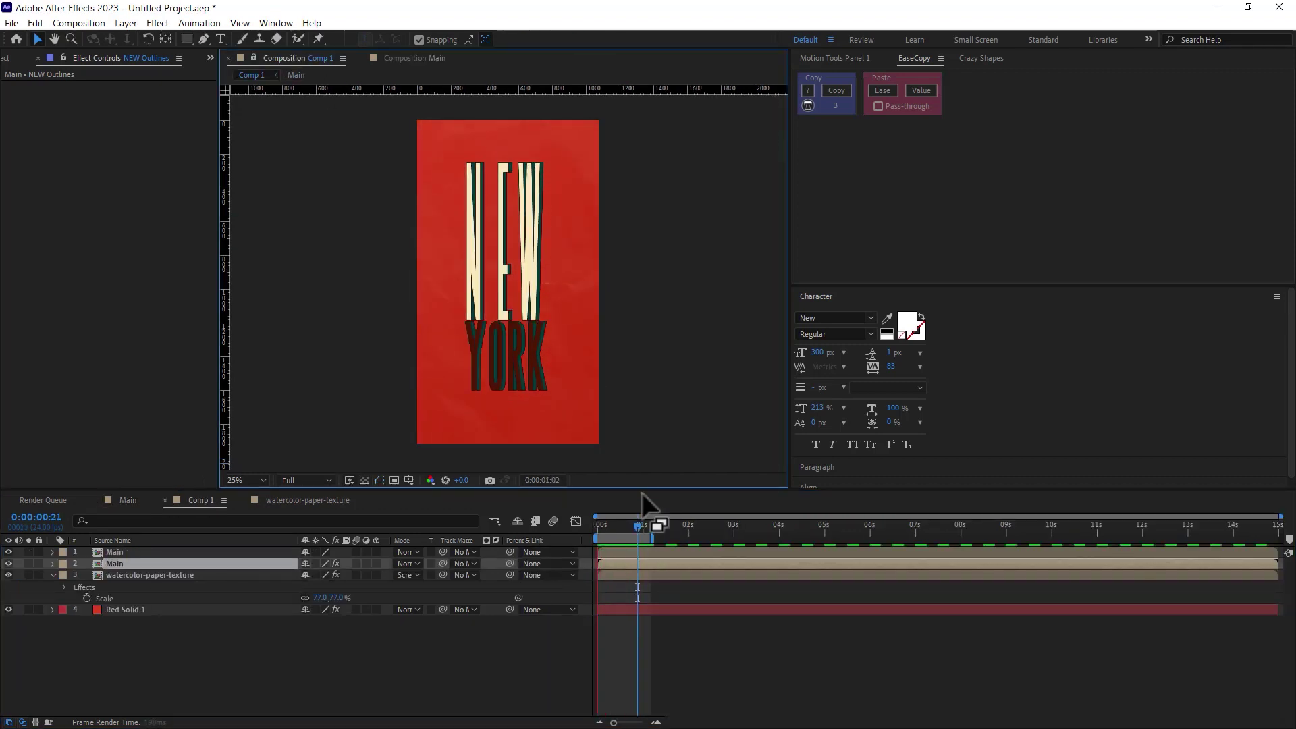
Shift the W of NEW slightly right at its path keyframes and play back Comp 1
left_click(404, 59)
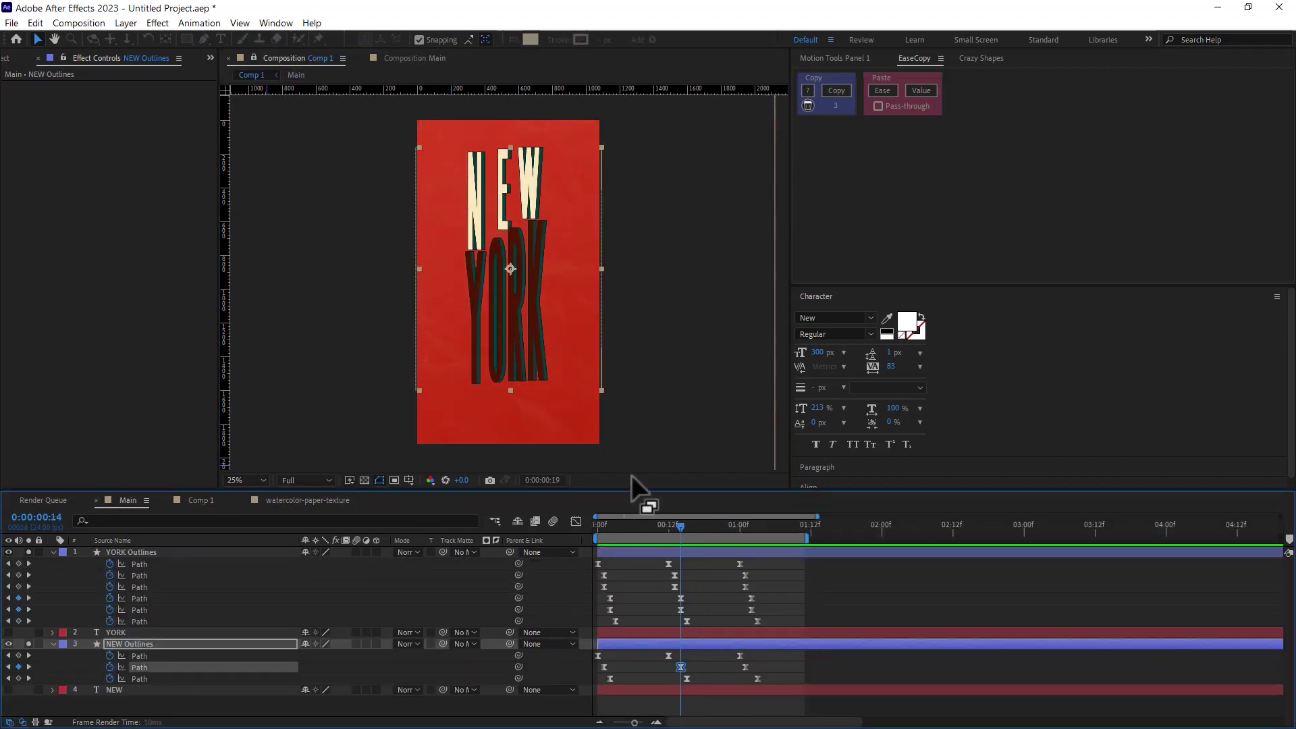
left_click_drag(682, 530, 689, 535)
key("shift+Left")
key("shift+Right")
key("shift+Right")
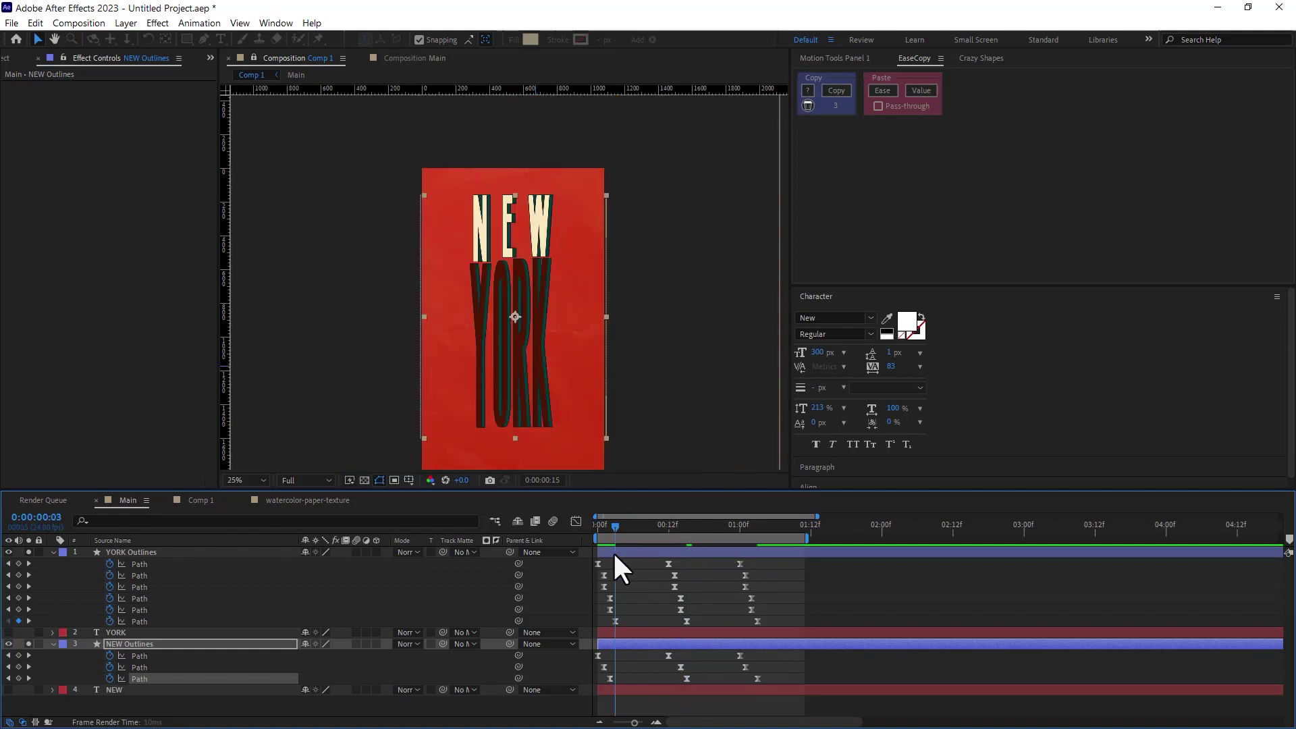
key("space")
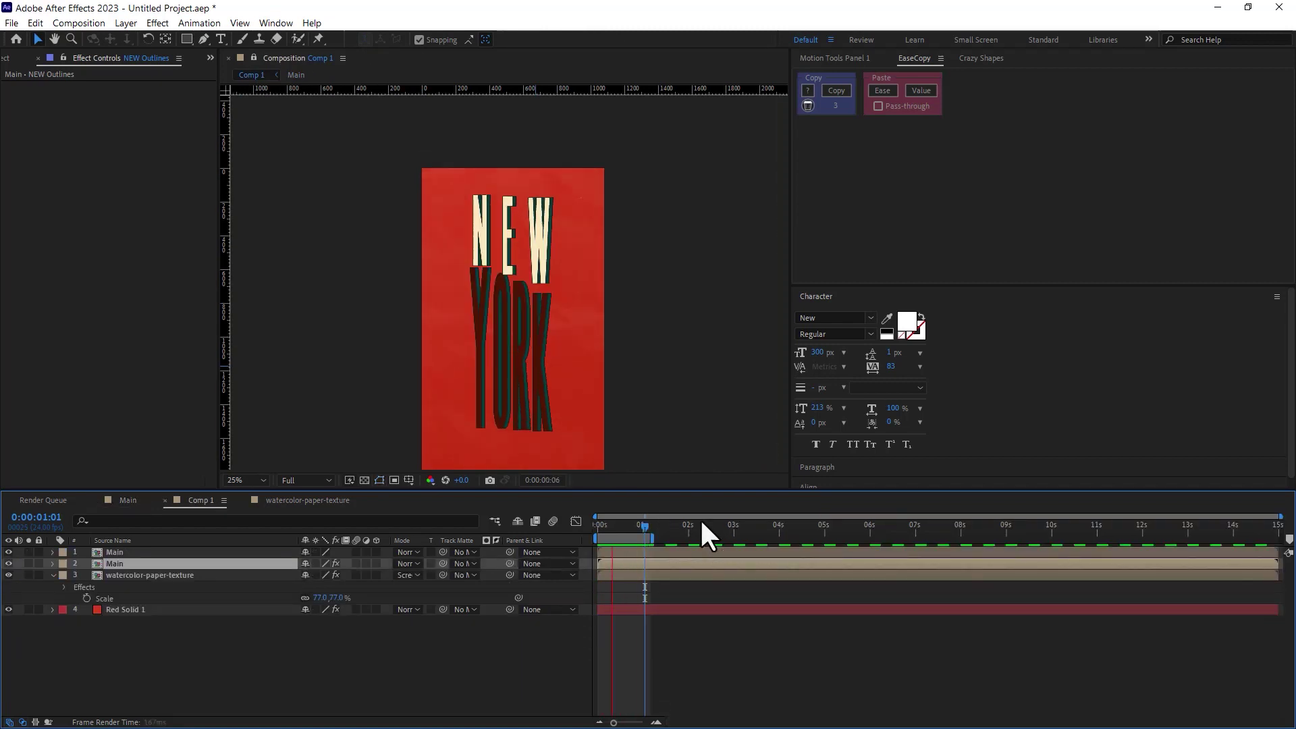
scroll(512, 335, "up", 2)
key("space")
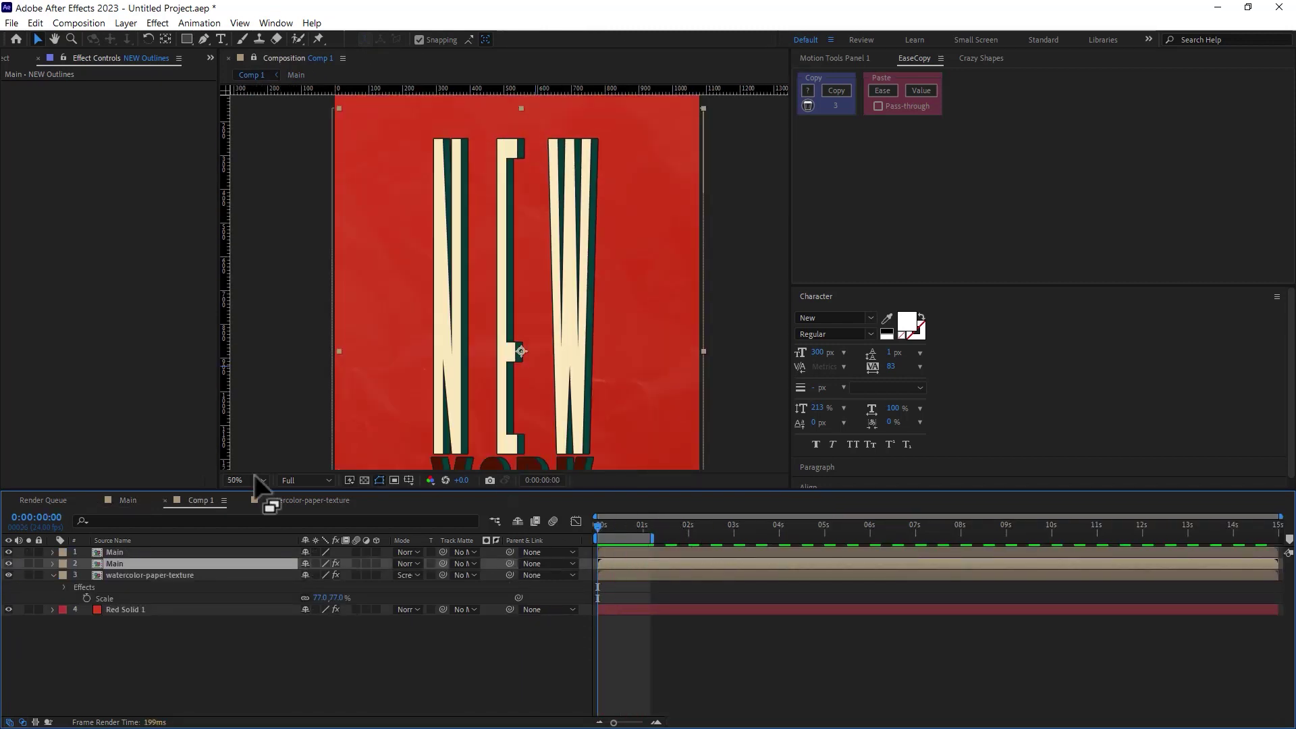
Try to reposition the E of NEW between the N and W at its first path keyframe, frame 1
left_click(108, 501)
left_click(681, 667)
key("Home")
left_click(604, 667)
key("Page_Down")
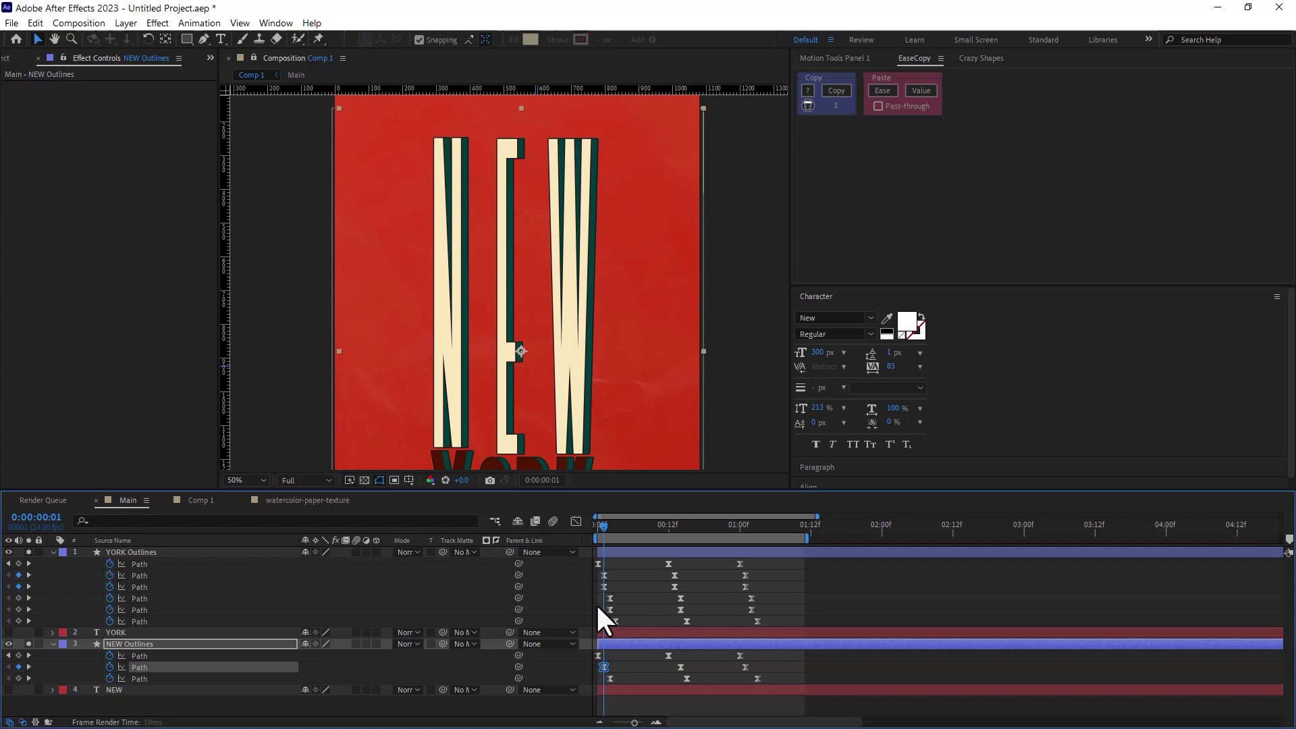
key("ctrl+t")
left_click_drag(492, 374, 485, 290)
left_click(609, 645)
key("shift+Down")
left_click(603, 667)
left_click(392, 638)
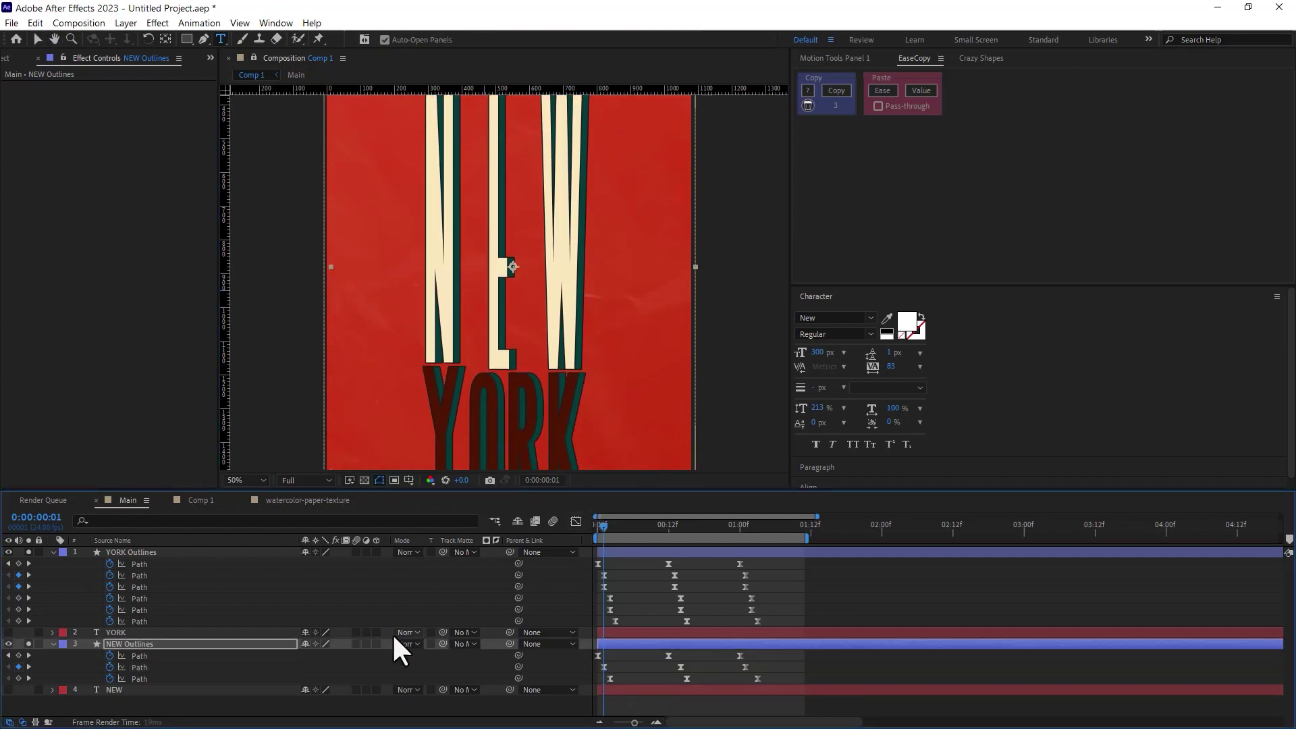
left_click(223, 668)
left_click(635, 644)
left_click(596, 618)
left_click(602, 667)
left_click(598, 663)
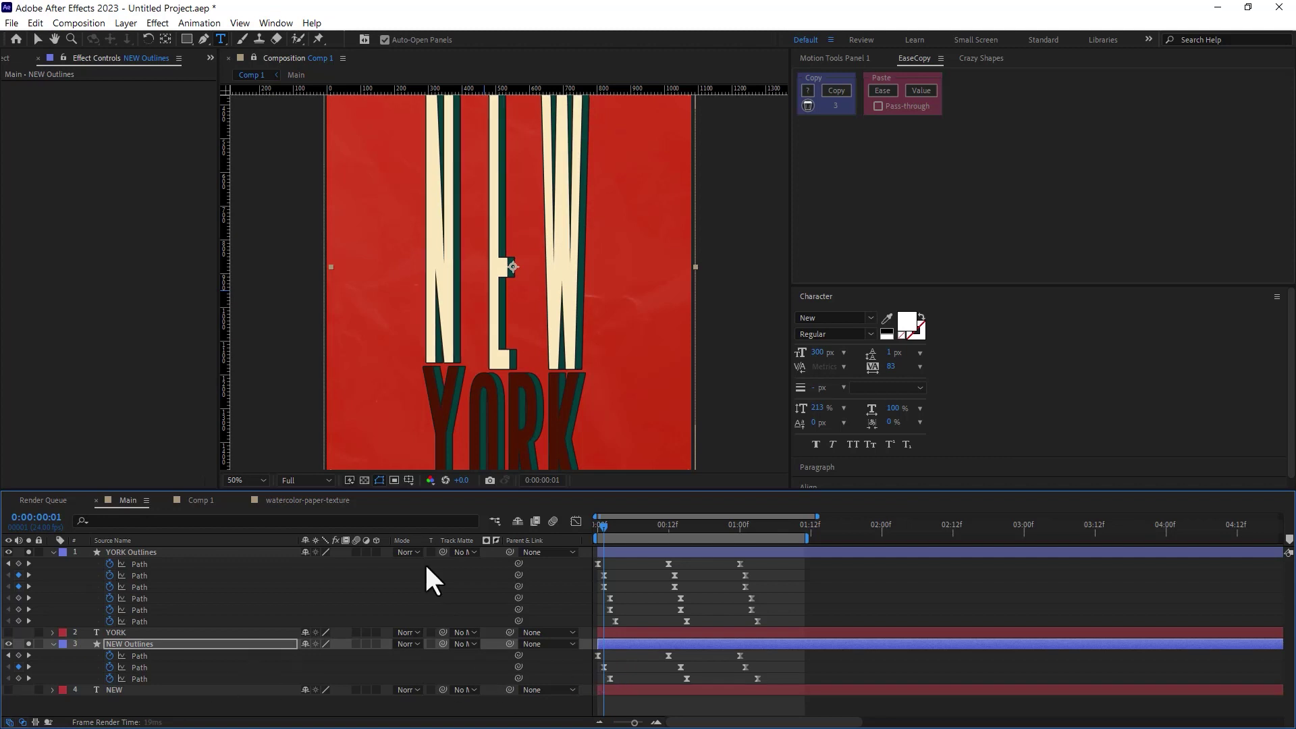
Examine the E's spacing at its keyframes at 0:14 and 1:01, and play back Comp 1
left_click(627, 663)
left_click(680, 528)
key("v")
left_click(639, 445)
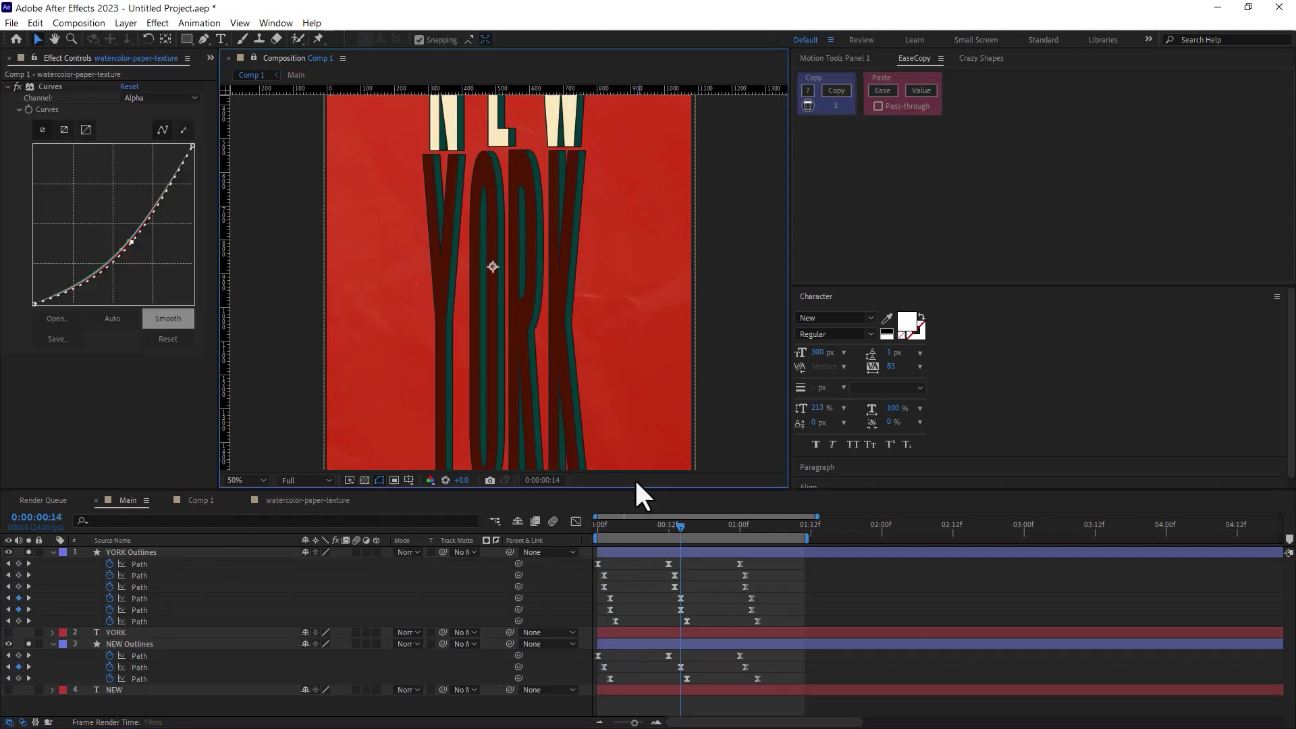
left_click(746, 526)
left_click(702, 645)
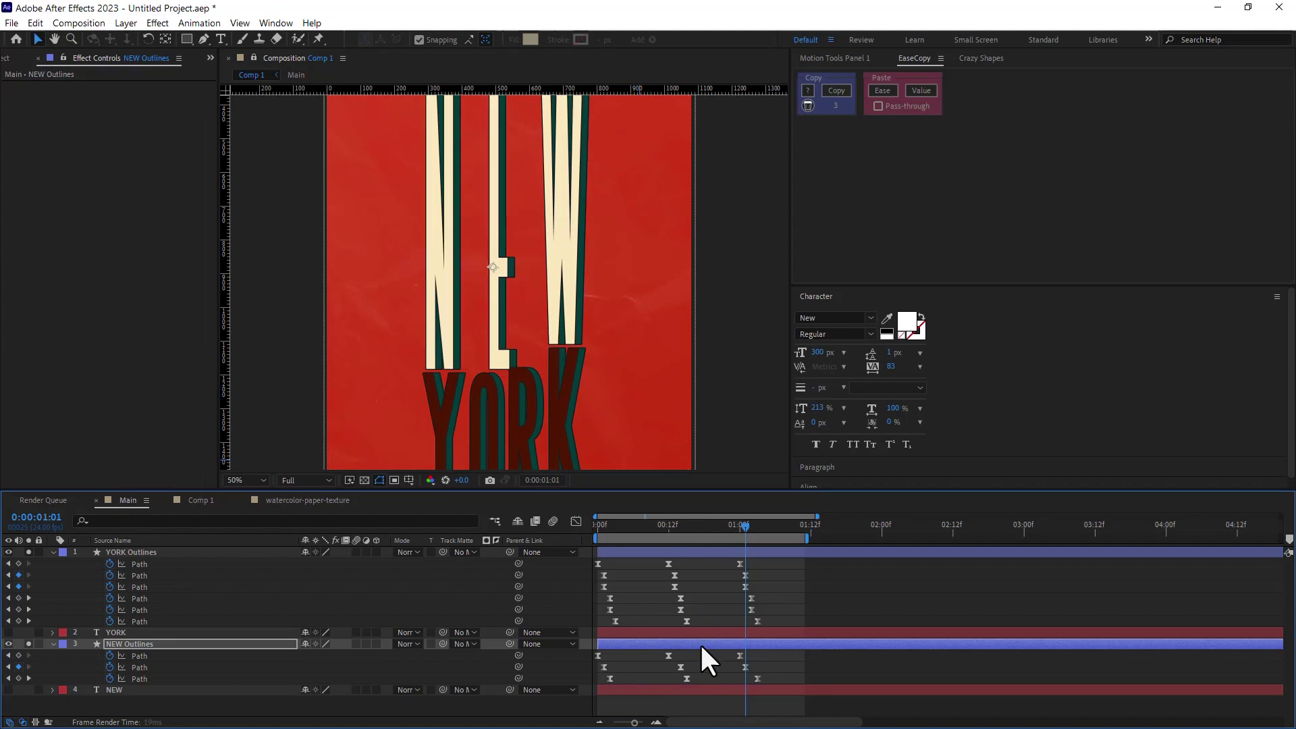
scroll(586, 338, "down", 2)
left_click(587, 338)
key("space")
key("space")
Add a new adjustment layer above the layers in Comp 1
left_click(222, 660)
right_click(222, 661)
left_click(439, 620)
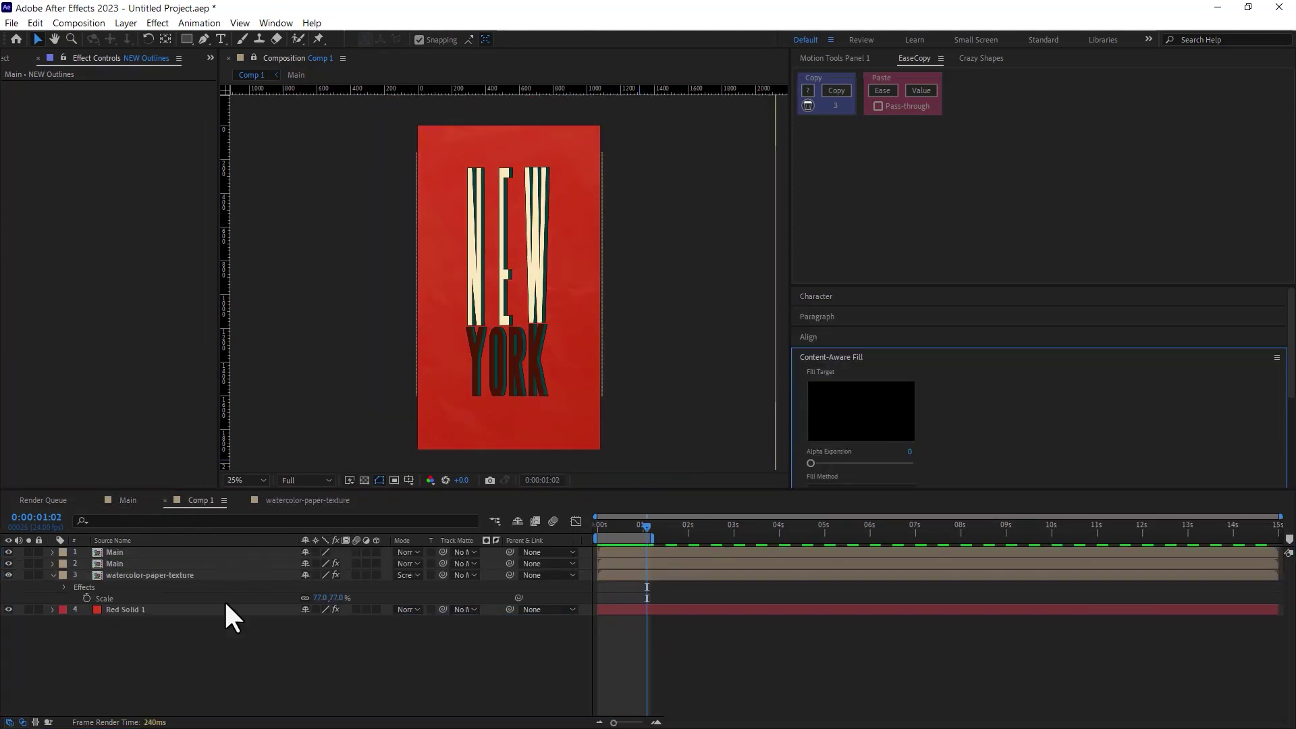
right_click(233, 617)
mouse_move(270, 472)
left_click(564, 589)
Apply a Posterize Time effect with a frame rate of 15 to the adjustment layer
key("ctrl+space")
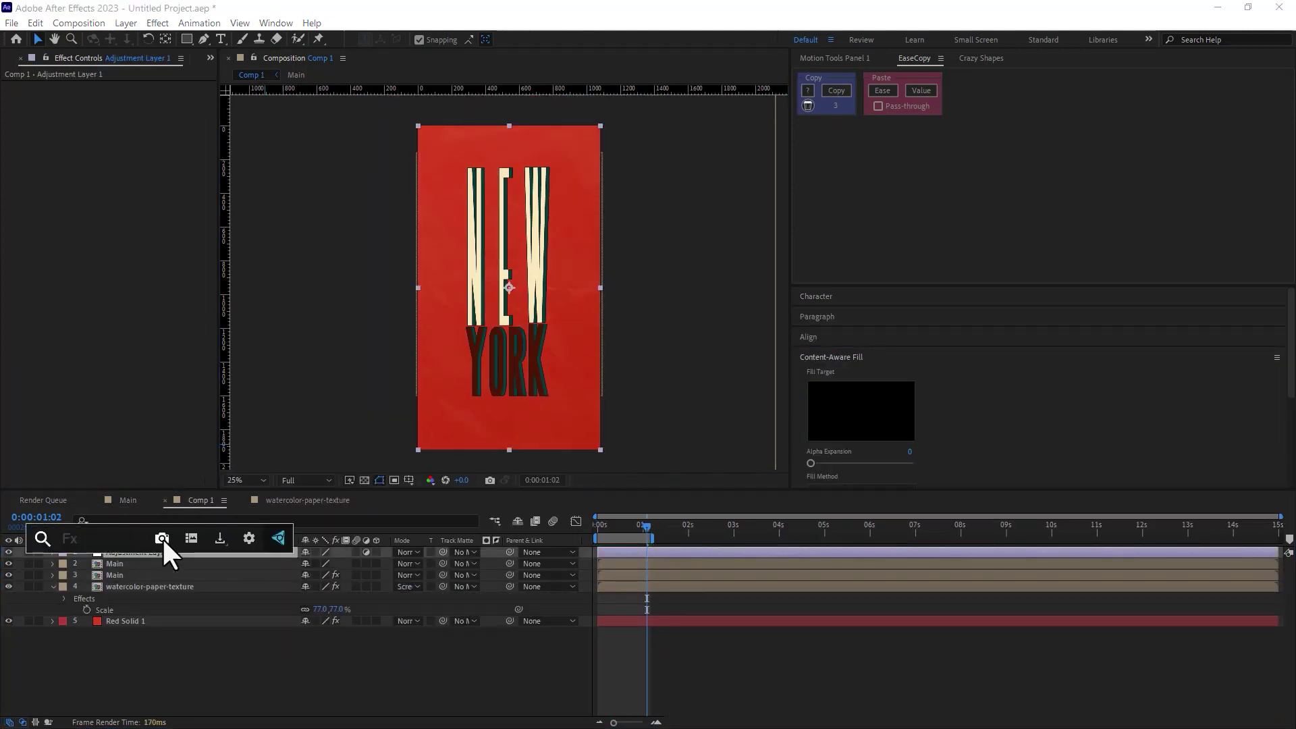
type("Pos")
key("Down")
key("Return")
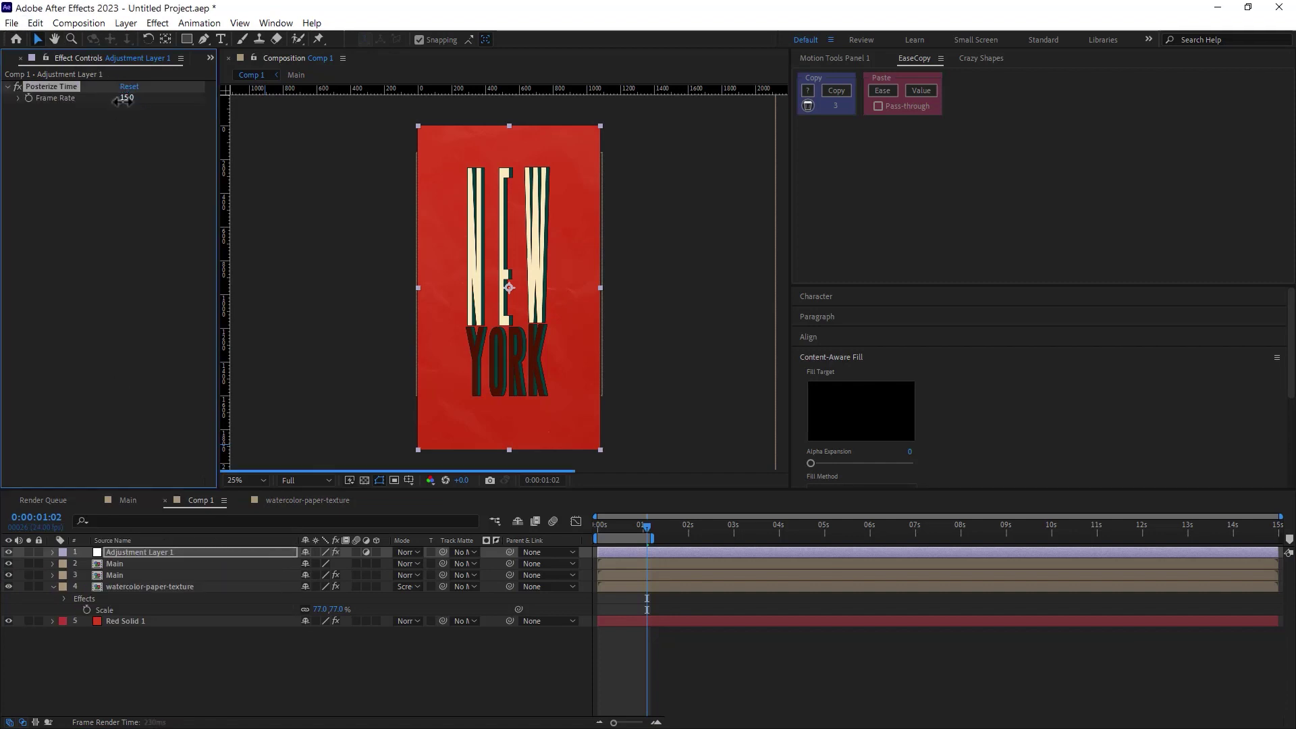
left_click(411, 673)
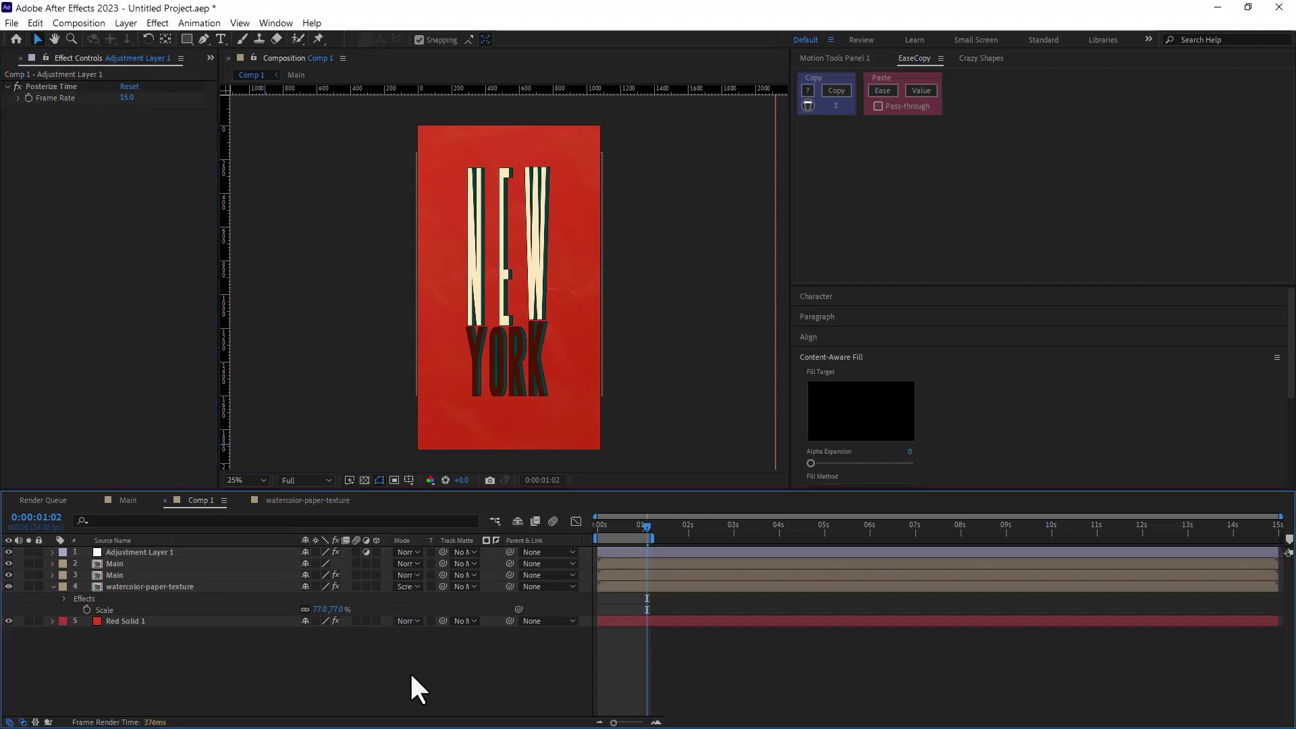